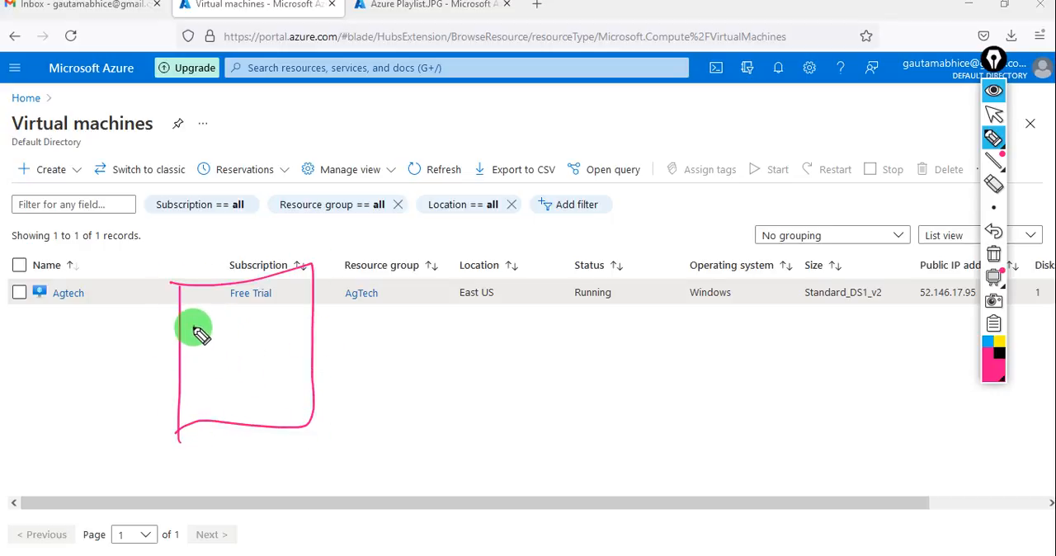
Handwrite "VM" and "OS disk" inside the sketched box, separating them with a line and underlining "OS disk".
{"action": "left_click_drag", "start_coordinate": [193, 326], "coordinate": [233, 340]}
{"action": "mouse_move", "coordinate": [166, 361]}
{"action": "left_mouse_down"}
{"action": "mouse_move", "coordinate": [233, 368]}
{"action": "mouse_move", "coordinate": [212, 370]}
{"action": "mouse_move", "coordinate": [238, 382]}
{"action": "mouse_move", "coordinate": [255, 370]}
{"action": "mouse_move", "coordinate": [278, 378]}
{"action": "mouse_move", "coordinate": [278, 353]}
{"action": "left_mouse_up"}
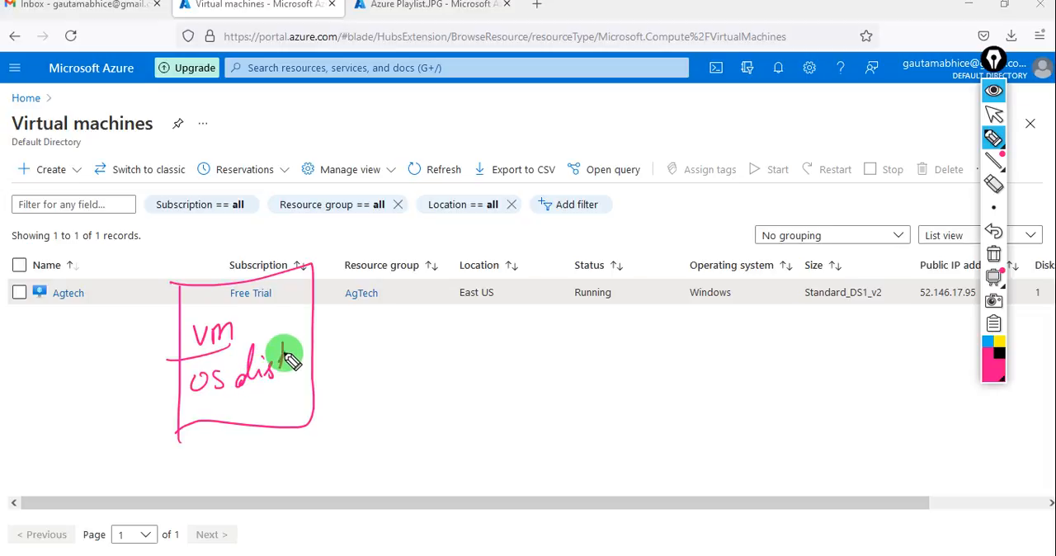
{"action": "left_click_drag", "start_coordinate": [206, 389], "coordinate": [289, 381]}
{"action": "left_click_drag", "start_coordinate": [282, 345], "coordinate": [283, 360]}
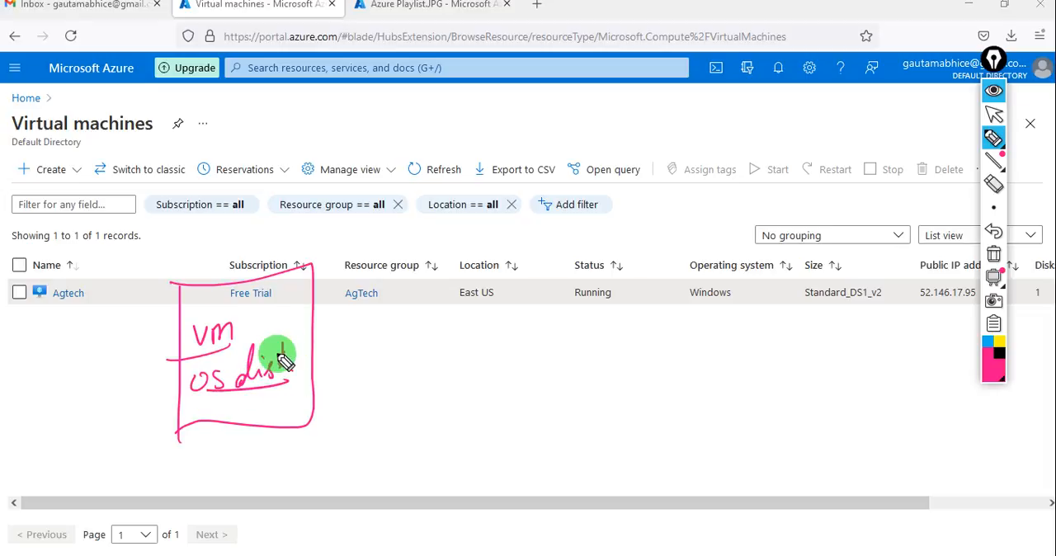
{"action": "left_click_drag", "start_coordinate": [282, 359], "coordinate": [288, 371]}
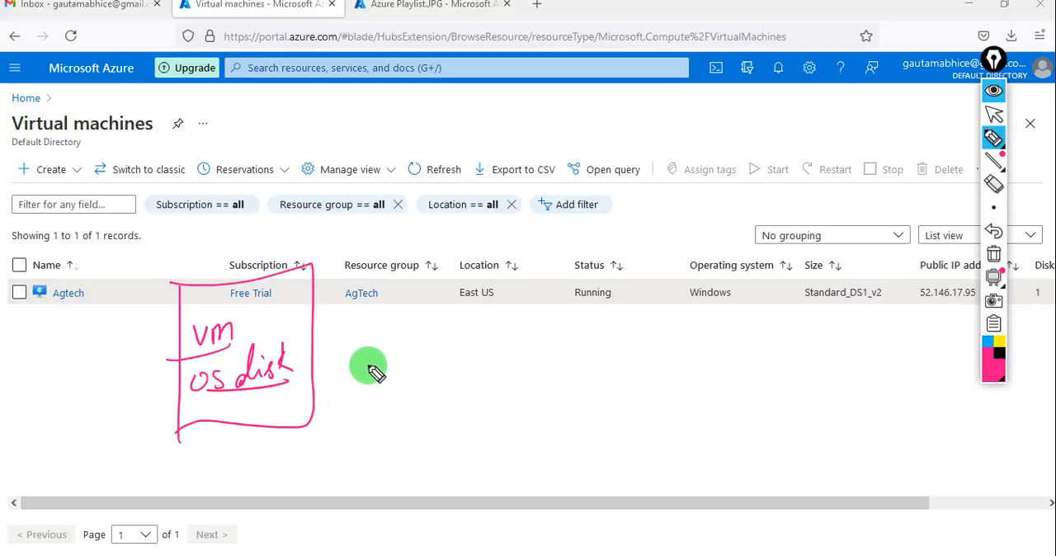
Handwrite an underlined "Swap disk" over the virtual machine list and an arrow leading to an underlined "OS disk" beside the box.
{"action": "mouse_move", "coordinate": [462, 246]}
{"action": "left_mouse_down"}
{"action": "mouse_move", "coordinate": [443, 255]}
{"action": "mouse_move", "coordinate": [499, 259]}
{"action": "mouse_move", "coordinate": [497, 288]}
{"action": "mouse_move", "coordinate": [530, 270]}
{"action": "mouse_move", "coordinate": [597, 263]}
{"action": "left_mouse_up"}
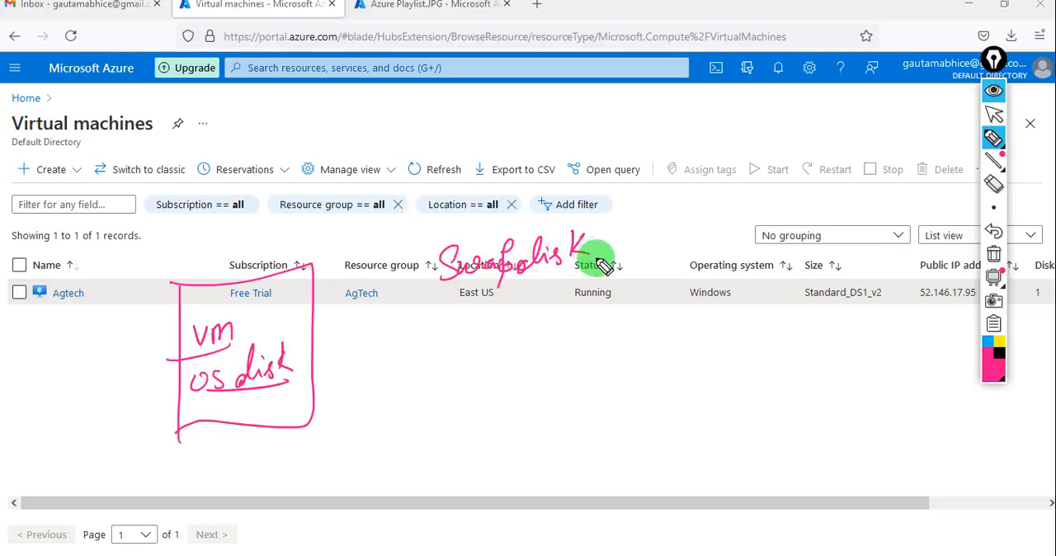
{"action": "left_click_drag", "start_coordinate": [457, 287], "coordinate": [619, 265]}
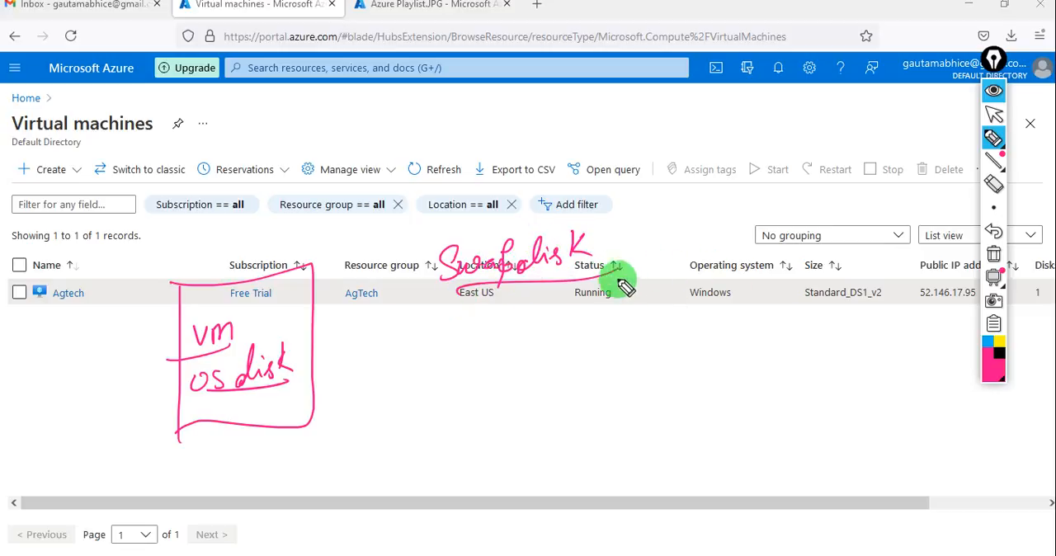
{"action": "mouse_move", "coordinate": [282, 440]}
{"action": "left_mouse_down"}
{"action": "mouse_move", "coordinate": [311, 441]}
{"action": "mouse_move", "coordinate": [307, 451]}
{"action": "left_mouse_up"}
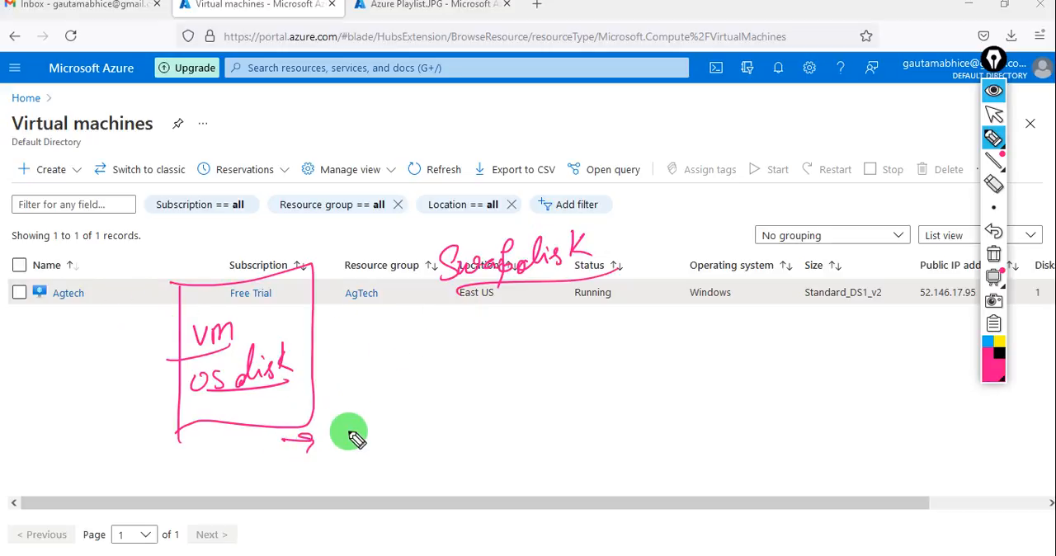
{"action": "mouse_move", "coordinate": [347, 435]}
{"action": "left_mouse_down"}
{"action": "mouse_move", "coordinate": [388, 434]}
{"action": "mouse_move", "coordinate": [415, 417]}
{"action": "mouse_move", "coordinate": [433, 435]}
{"action": "mouse_move", "coordinate": [453, 420]}
{"action": "mouse_move", "coordinate": [478, 431]}
{"action": "left_mouse_up"}
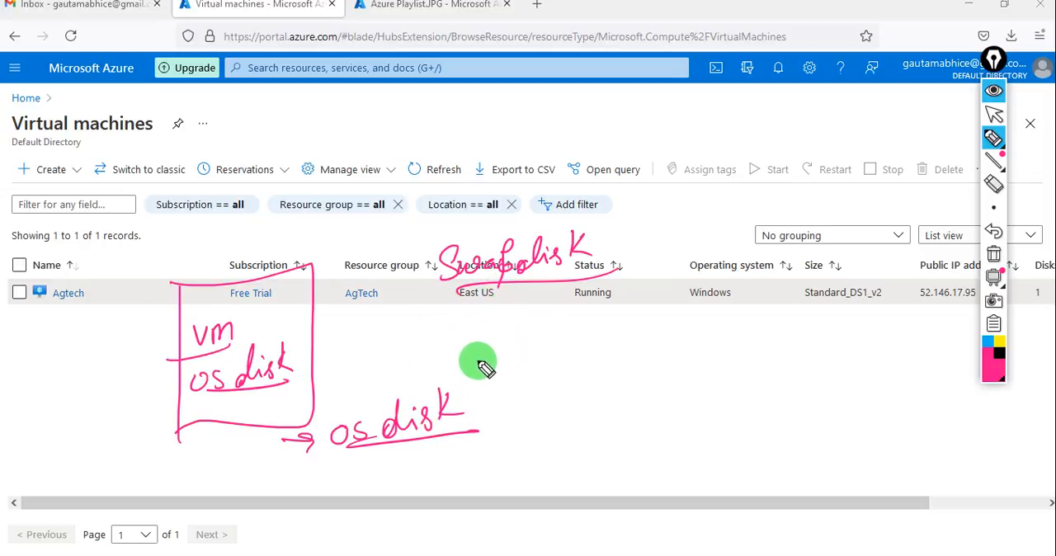
Handwrite the workflow with arrows as "snapshot", "New disk" and an underlined "swap disk", and hide the annotations.
{"action": "mouse_move", "coordinate": [474, 361]}
{"action": "left_mouse_down"}
{"action": "mouse_move", "coordinate": [507, 360]}
{"action": "mouse_move", "coordinate": [498, 368]}
{"action": "left_mouse_up"}
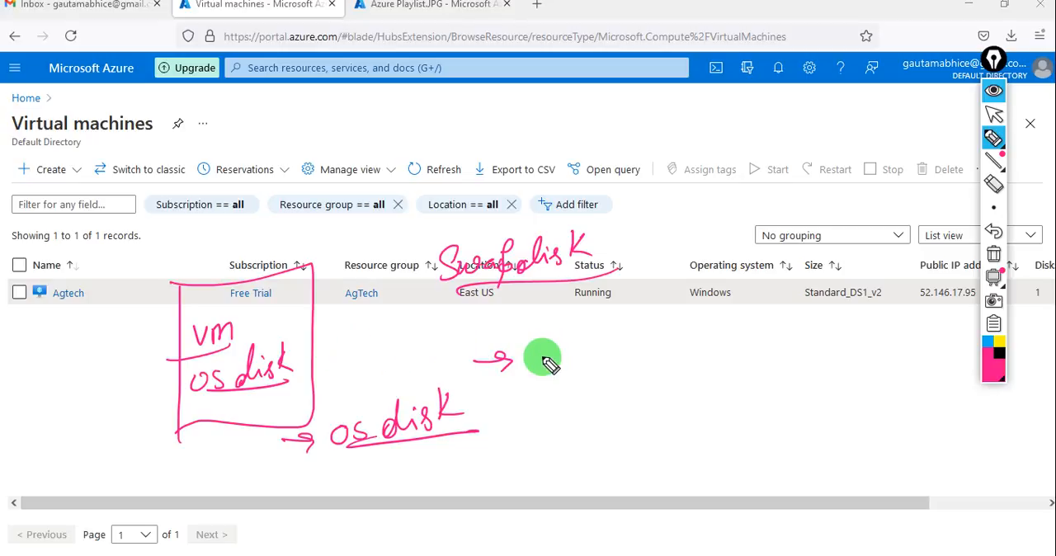
{"action": "mouse_move", "coordinate": [542, 352]}
{"action": "left_mouse_down"}
{"action": "mouse_move", "coordinate": [537, 365]}
{"action": "mouse_move", "coordinate": [578, 373]}
{"action": "mouse_move", "coordinate": [600, 347]}
{"action": "mouse_move", "coordinate": [638, 354]}
{"action": "mouse_move", "coordinate": [671, 318]}
{"action": "mouse_move", "coordinate": [706, 365]}
{"action": "left_mouse_up"}
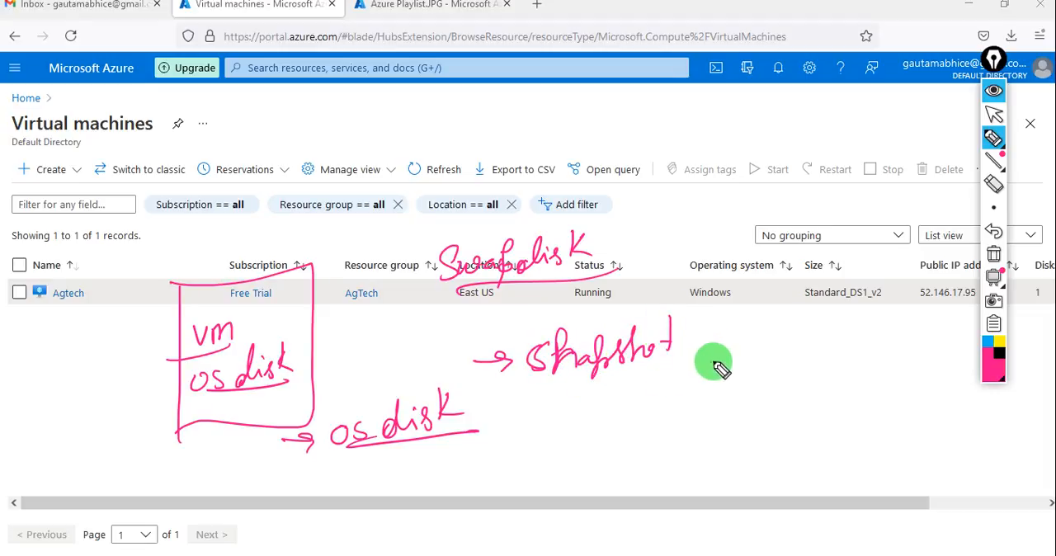
{"action": "mouse_move", "coordinate": [587, 378]}
{"action": "left_mouse_down"}
{"action": "mouse_move", "coordinate": [719, 362]}
{"action": "mouse_move", "coordinate": [738, 343]}
{"action": "mouse_move", "coordinate": [731, 353]}
{"action": "mouse_move", "coordinate": [909, 328]}
{"action": "mouse_move", "coordinate": [922, 337]}
{"action": "left_mouse_up"}
{"action": "left_click_drag", "start_coordinate": [723, 407], "coordinate": [760, 399]}
{"action": "mouse_move", "coordinate": [787, 386]}
{"action": "left_mouse_down"}
{"action": "mouse_move", "coordinate": [792, 403]}
{"action": "mouse_move", "coordinate": [846, 388]}
{"action": "mouse_move", "coordinate": [858, 410]}
{"action": "mouse_move", "coordinate": [924, 377]}
{"action": "mouse_move", "coordinate": [955, 409]}
{"action": "left_mouse_up"}
{"action": "left_click_drag", "start_coordinate": [804, 429], "coordinate": [778, 427]}
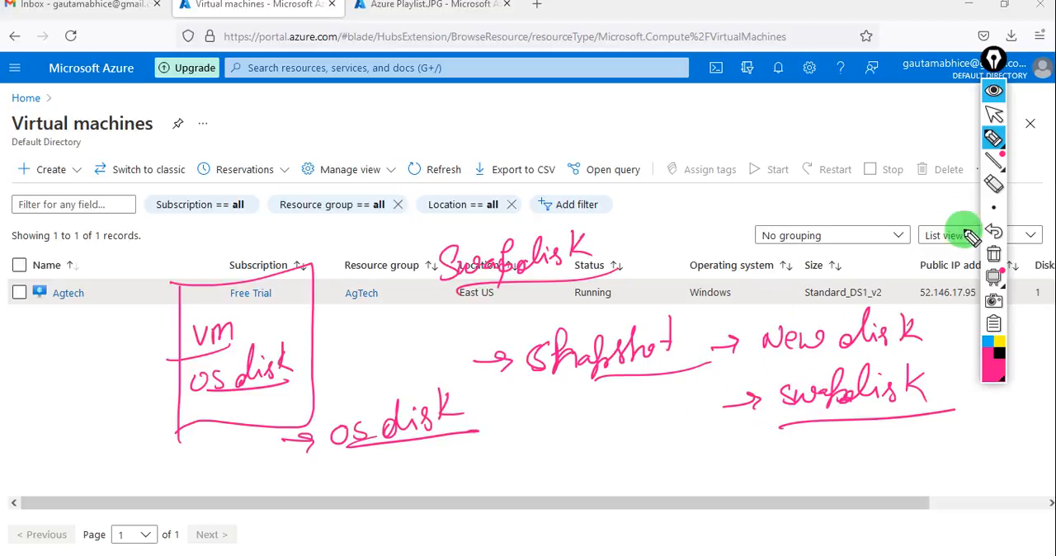
{"action": "left_click", "coordinate": [986, 208]}
{"action": "left_click", "coordinate": [1000, 91]}
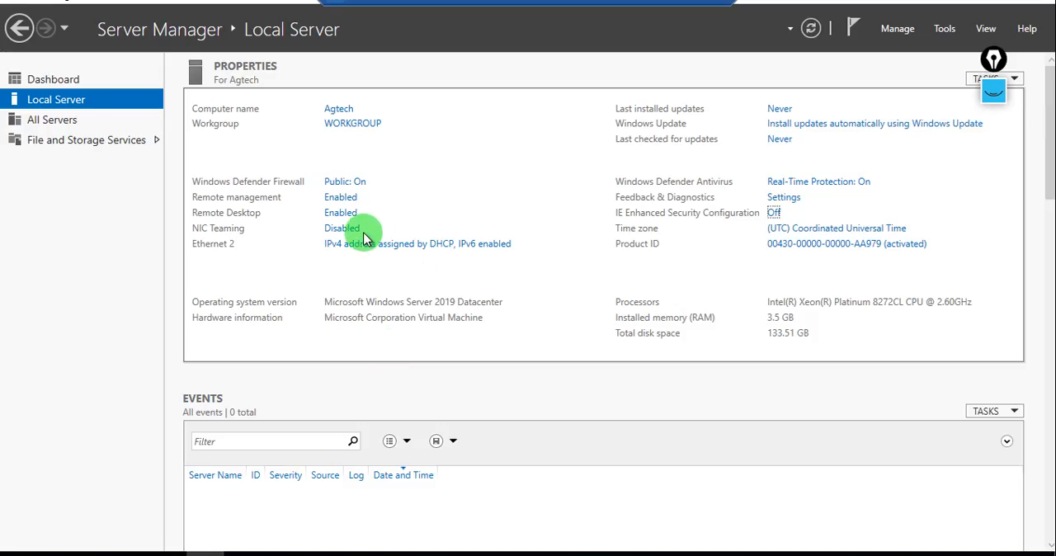
In Server Manager, start adding roles and features with a role-based installation on the Agtech server.
{"action": "left_click", "coordinate": [899, 29]}
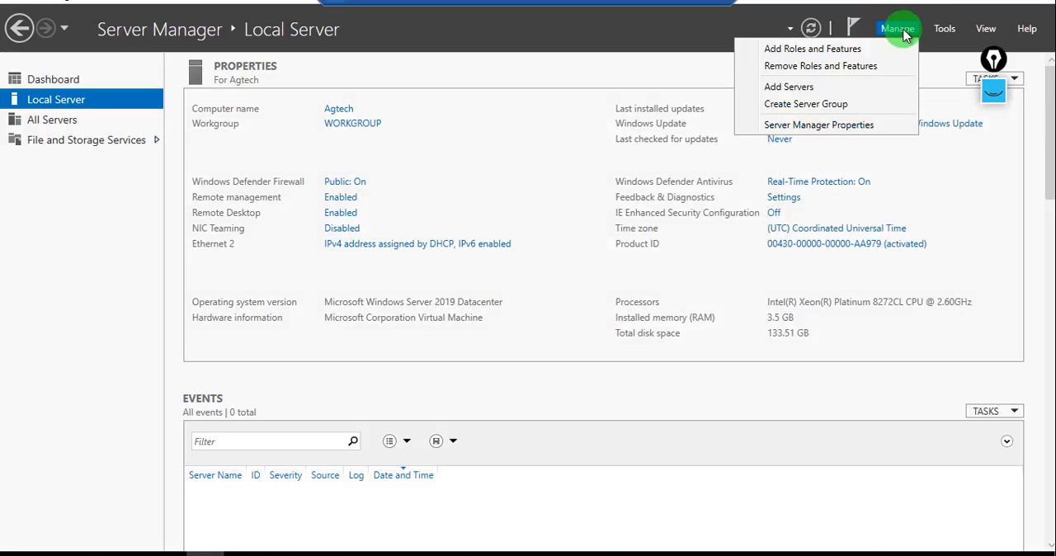
{"action": "left_click", "coordinate": [812, 49]}
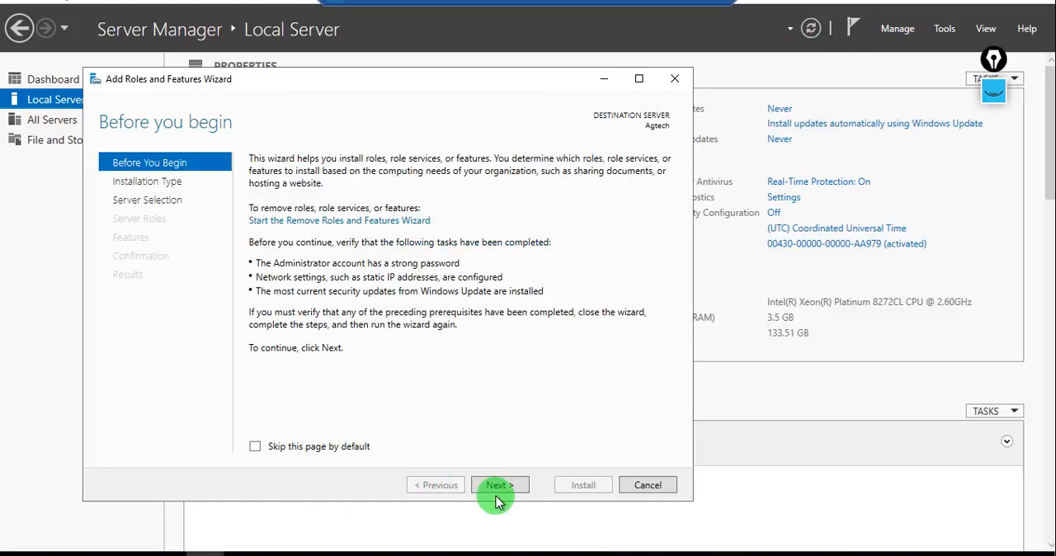
{"action": "left_click", "coordinate": [499, 485]}
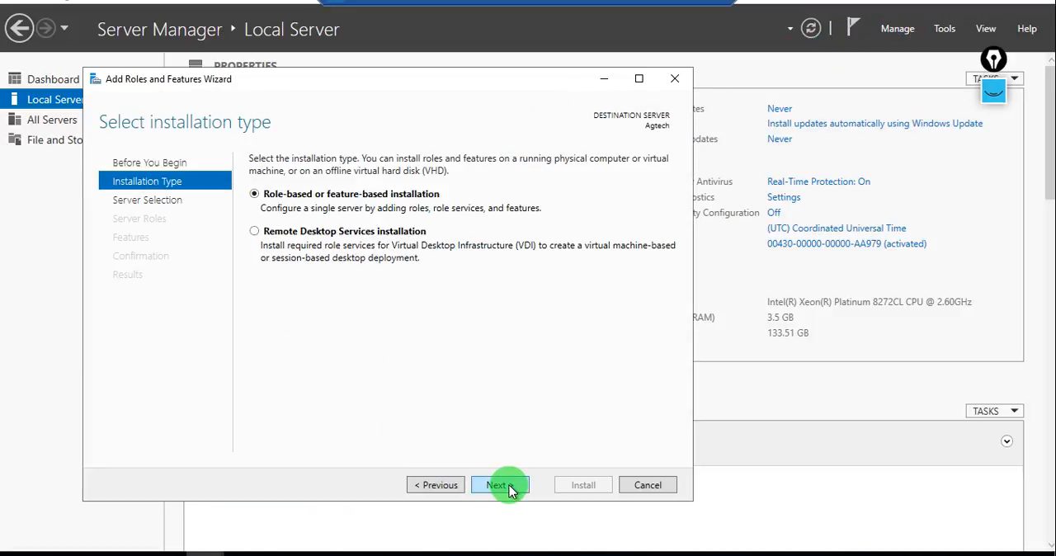
{"action": "left_click", "coordinate": [499, 485]}
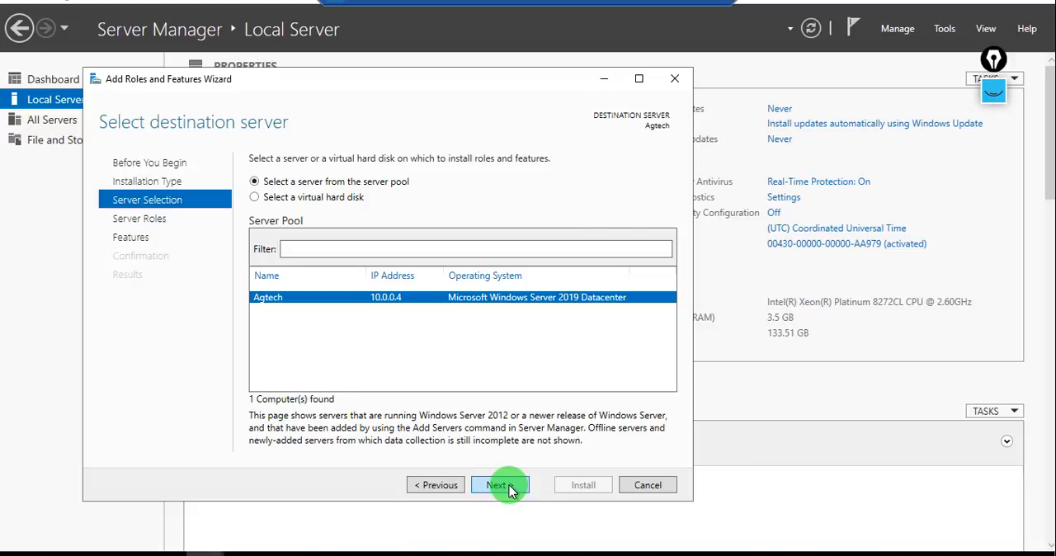
{"action": "left_click", "coordinate": [509, 485]}
Select the Web Server (IIS) server role and add its required management tools.
{"action": "left_click", "coordinate": [509, 485]}
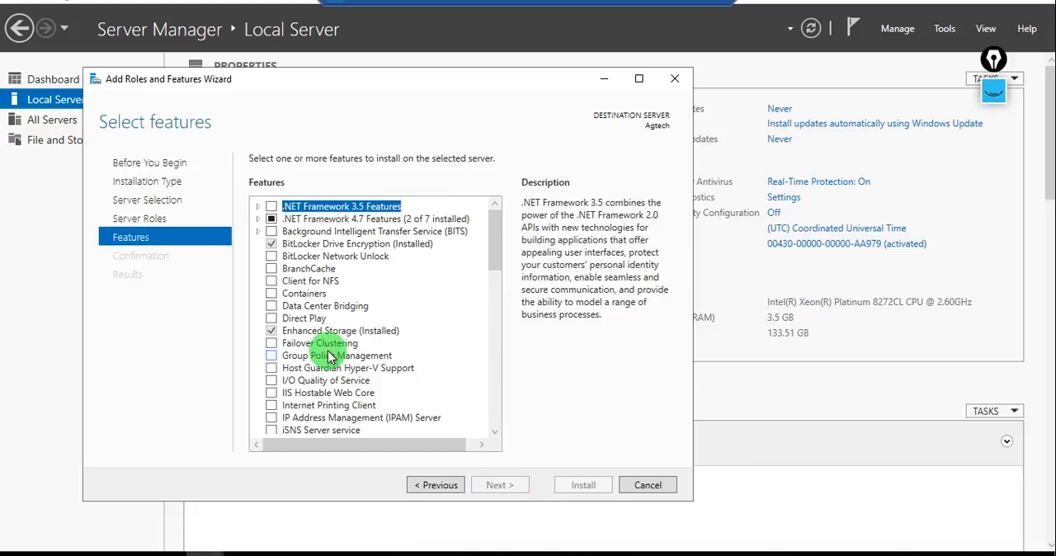
{"action": "scroll", "coordinate": [328, 354], "scroll_direction": "down", "scroll_amount": 10}
{"action": "left_click", "coordinate": [433, 487]}
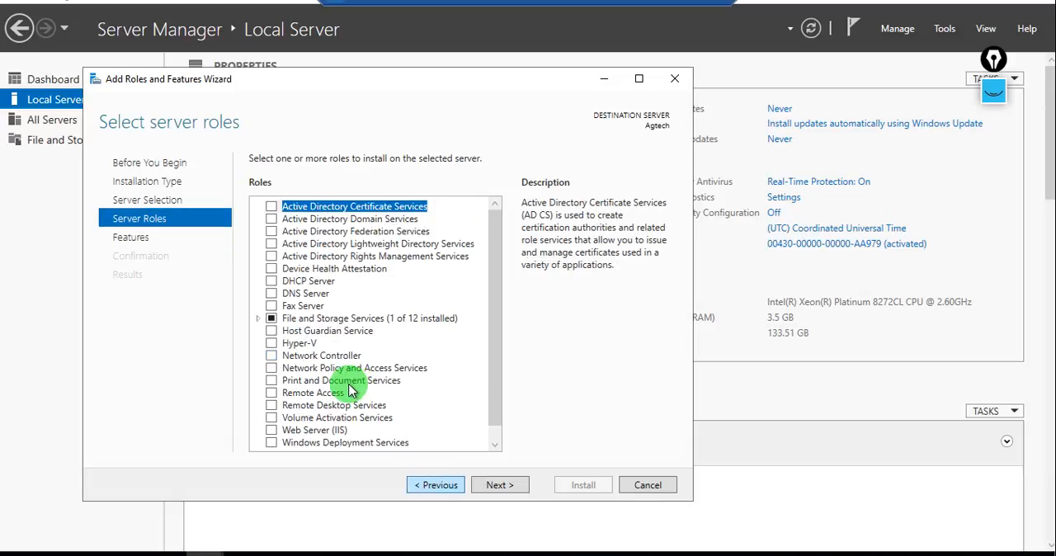
{"action": "scroll", "coordinate": [348, 390], "scroll_direction": "down", "scroll_amount": 1}
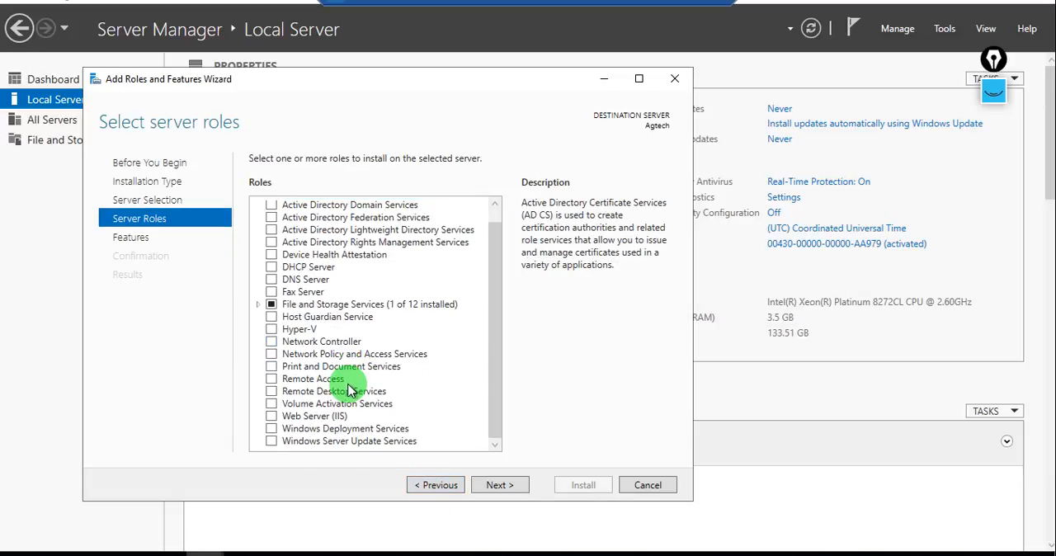
{"action": "left_click", "coordinate": [271, 421]}
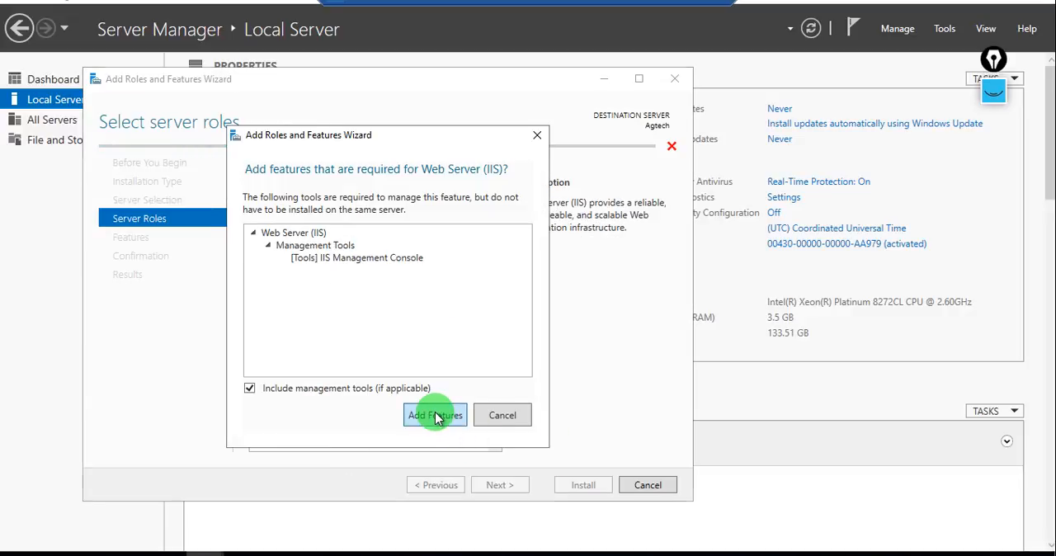
{"action": "left_click", "coordinate": [436, 416]}
Keep the default features and role services and install the Web Server (IIS) role.
{"action": "left_click", "coordinate": [499, 485]}
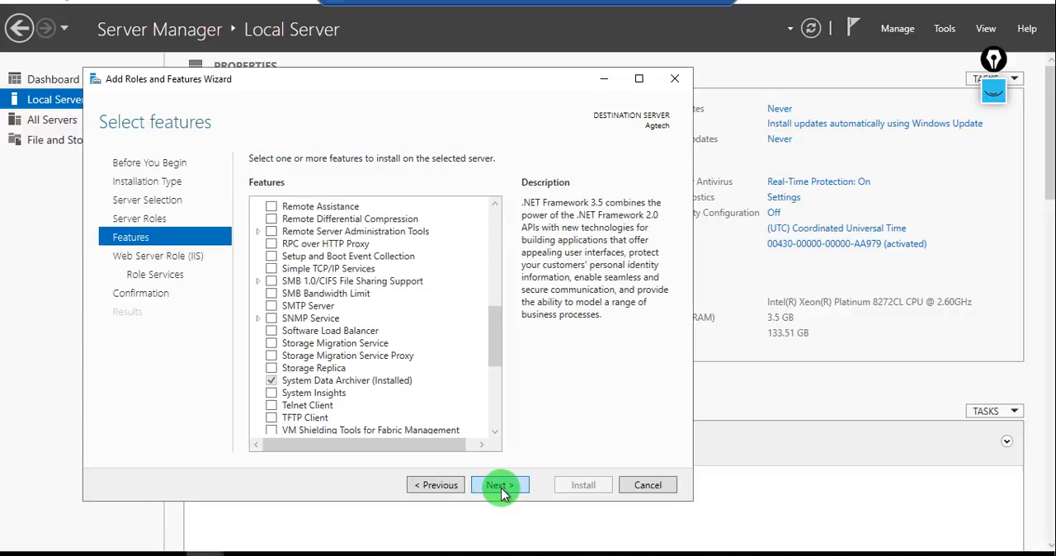
{"action": "left_click", "coordinate": [499, 486]}
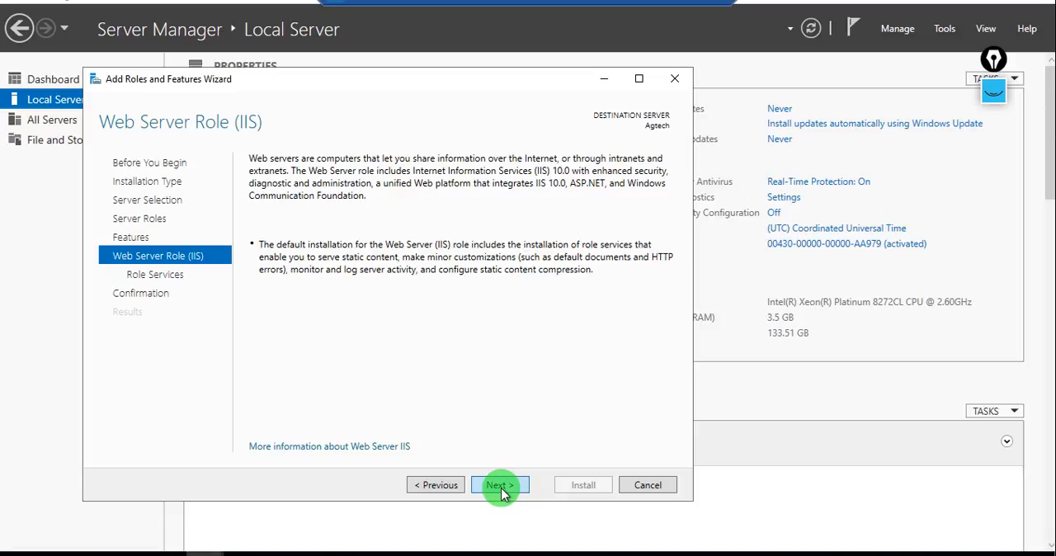
{"action": "left_click", "coordinate": [499, 486]}
{"action": "left_click", "coordinate": [499, 486]}
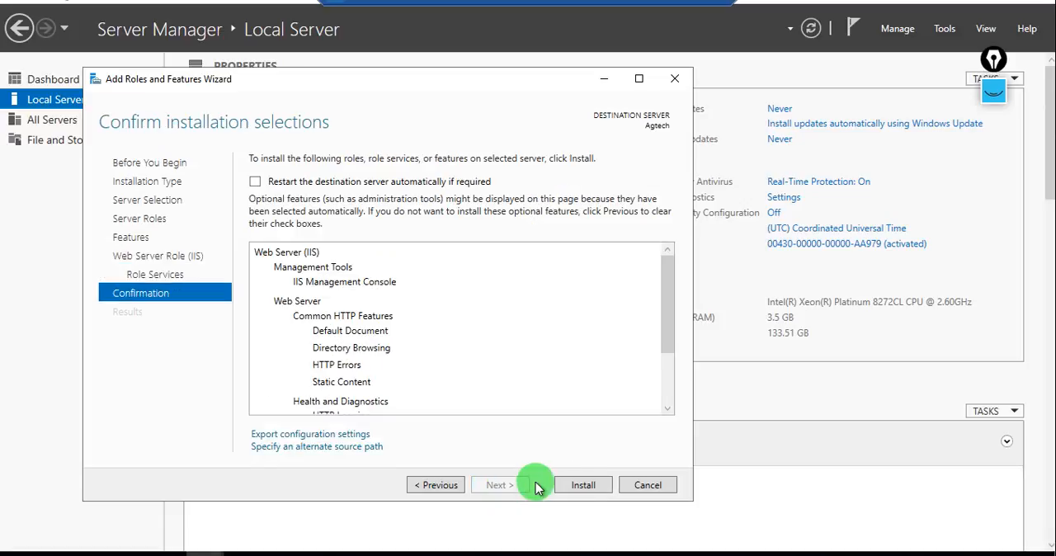
{"action": "left_click", "coordinate": [583, 485]}
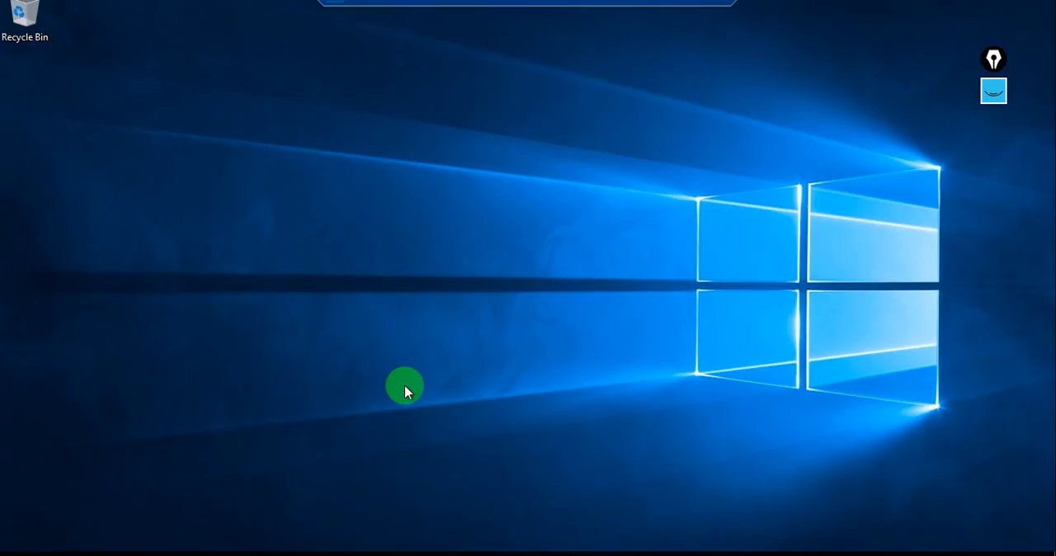
Create a folder named "ag" on the server's desktop and open it.
{"action": "right_click", "coordinate": [363, 345]}
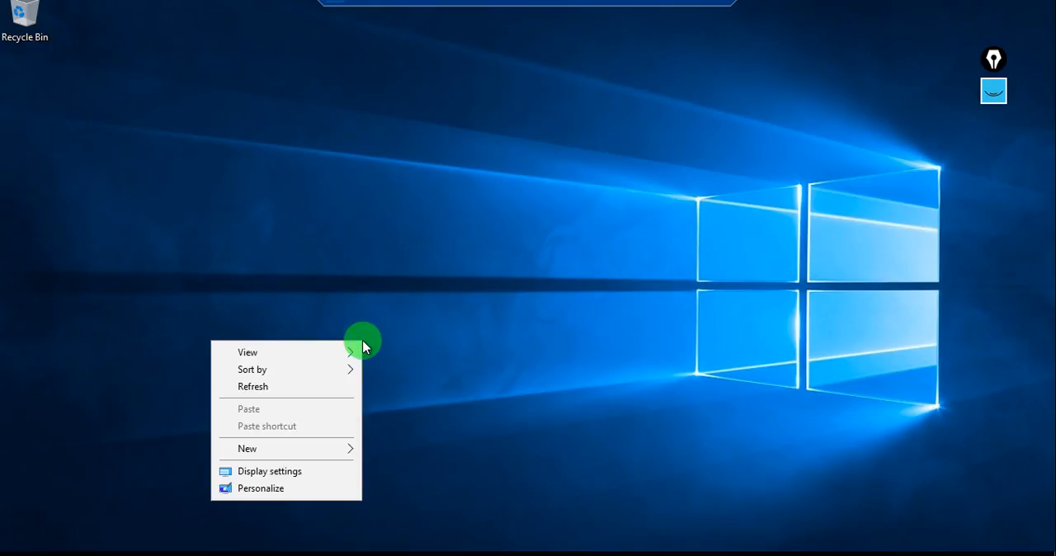
{"action": "mouse_move", "coordinate": [320, 452]}
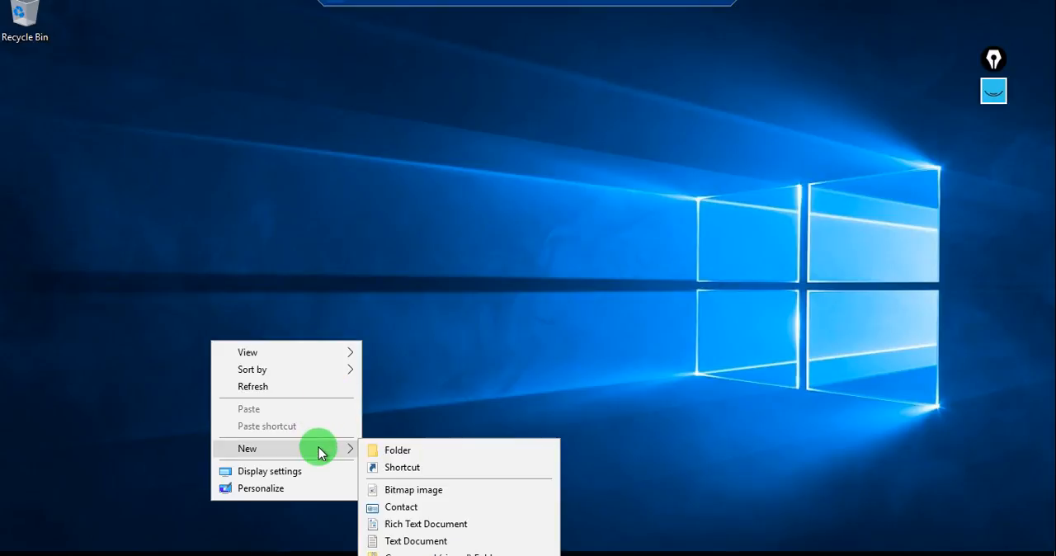
{"action": "left_click", "coordinate": [399, 451]}
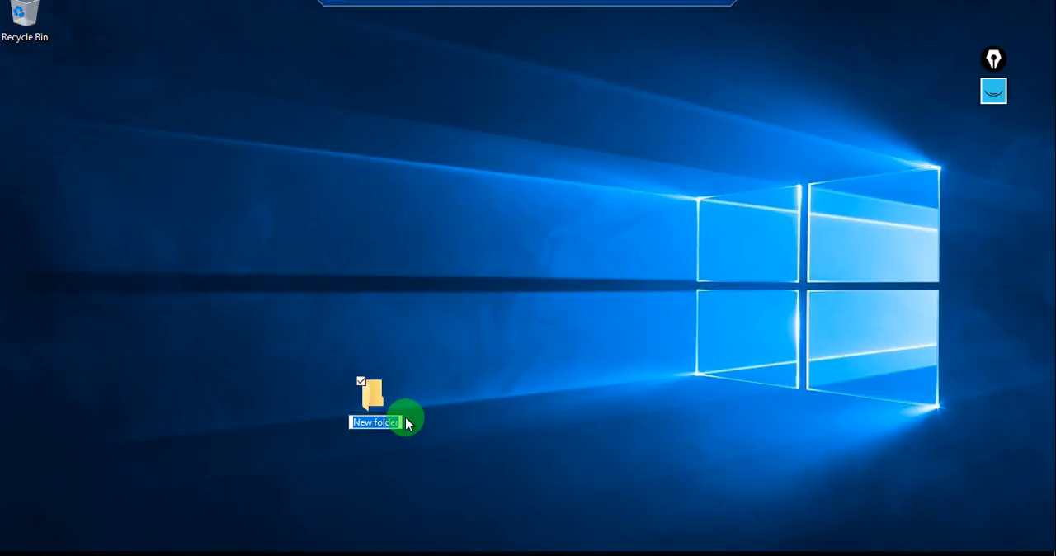
{"action": "type", "text": "ag"}
{"action": "left_click", "coordinate": [369, 404]}
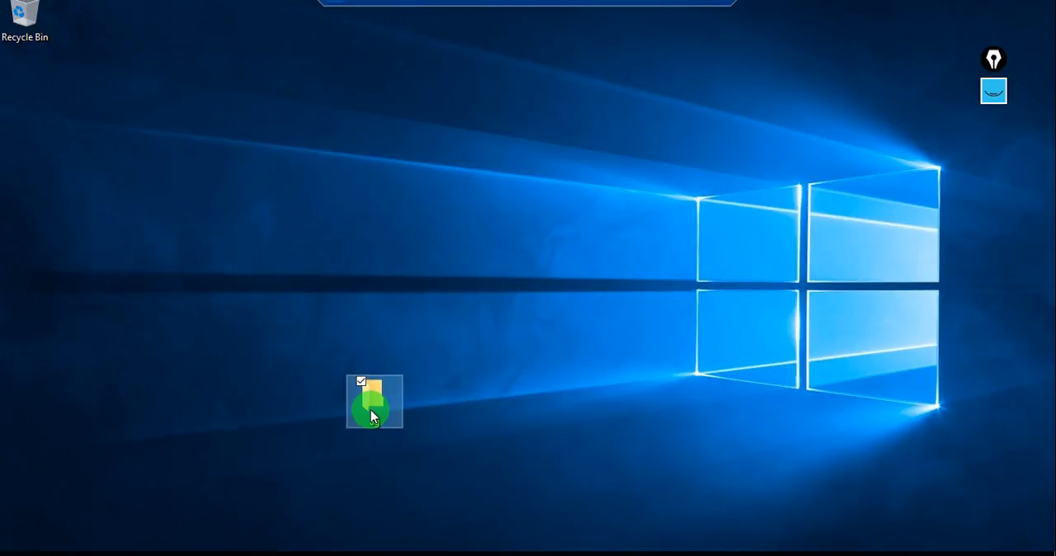
{"action": "key", "text": "Return"}
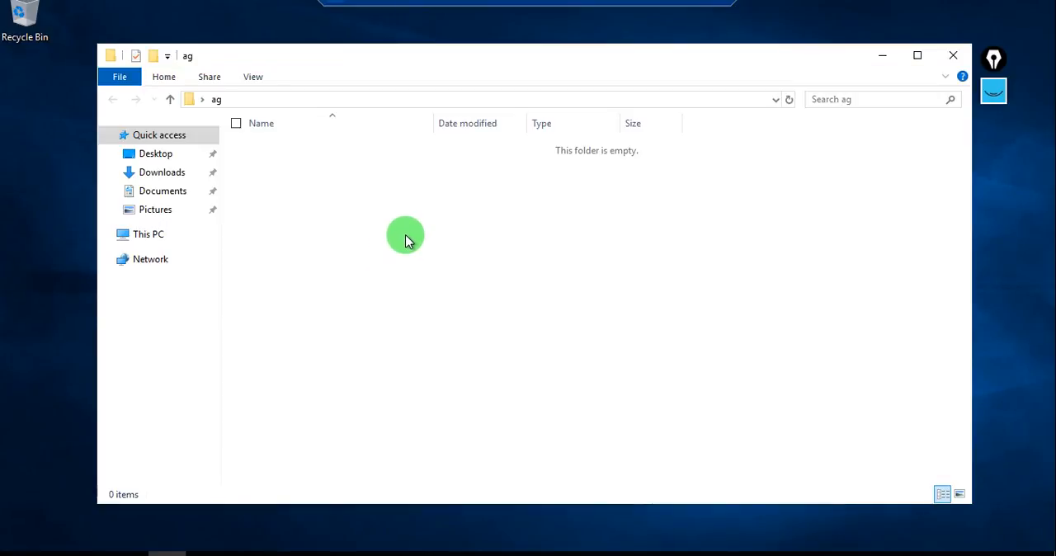
Create a text document with the default name in the "ag" folder and open it in Notepad.
{"action": "right_click", "coordinate": [405, 240]}
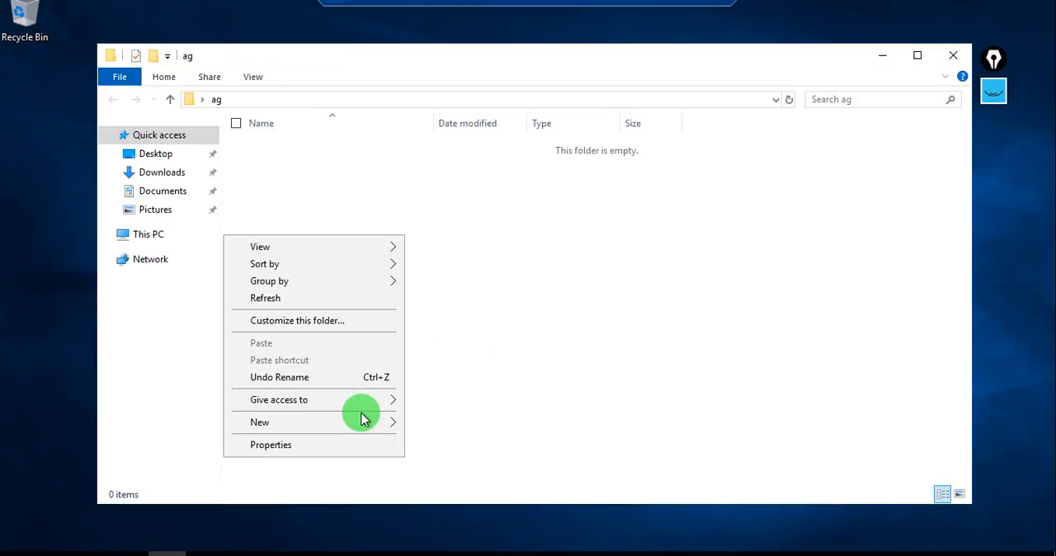
{"action": "mouse_move", "coordinate": [370, 419]}
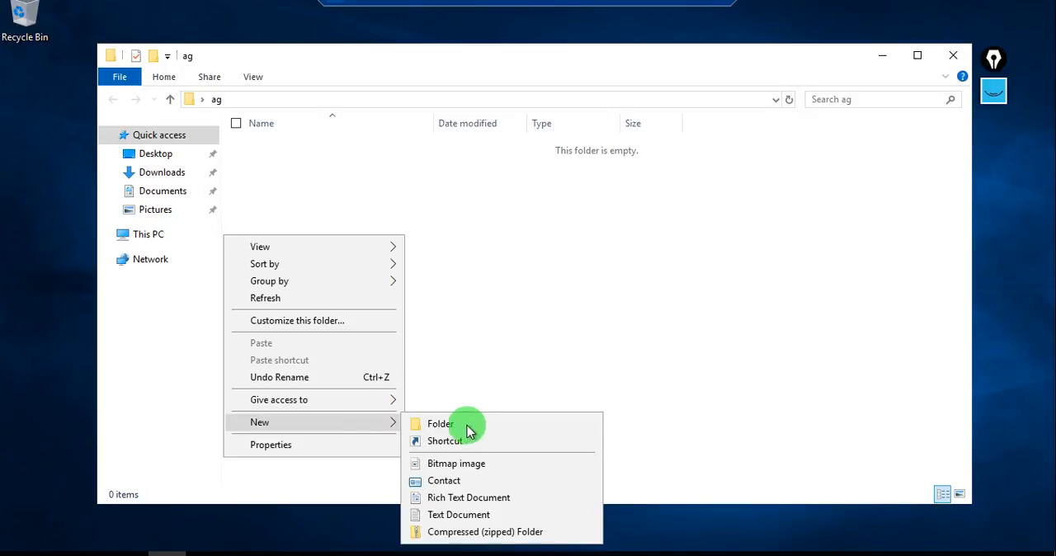
{"action": "left_click", "coordinate": [467, 515]}
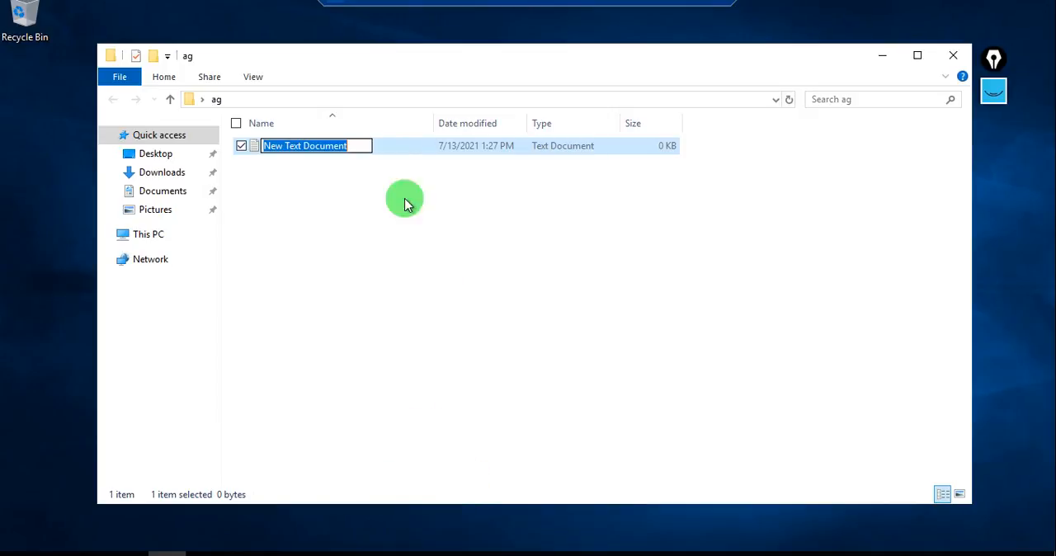
{"action": "left_click", "coordinate": [406, 147]}
{"action": "double_click", "coordinate": [405, 147]}
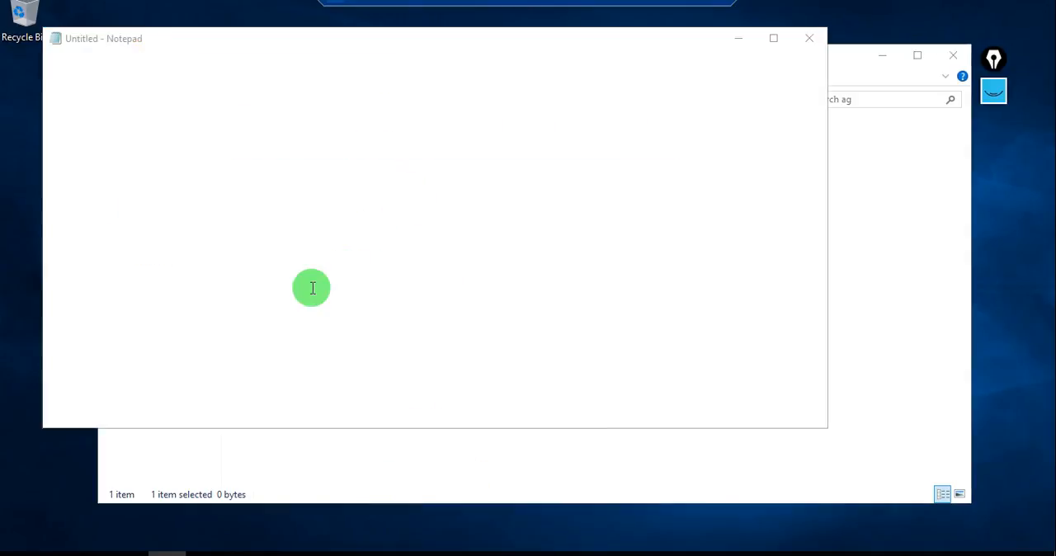
Enter "nflkdmfklnf;kzmjlff v, vkfmfln.flangjnfj,begnjleg" in the text document, and close it with the changes saved.
{"action": "type", "text": "nflkdmfklnf;kzmjlff v, vkfmfln.flangjnfj,begnjleg"}
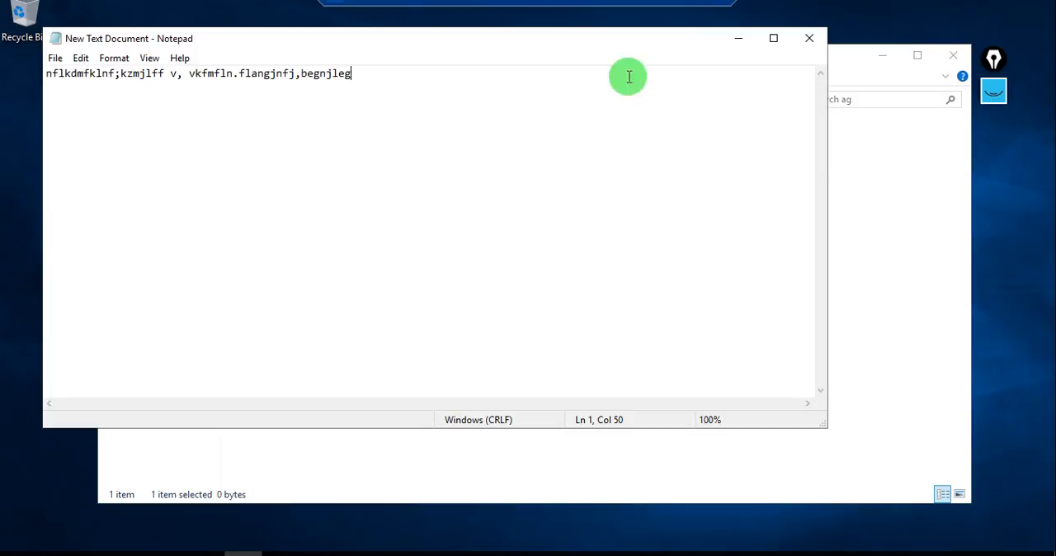
{"action": "left_click", "coordinate": [809, 41]}
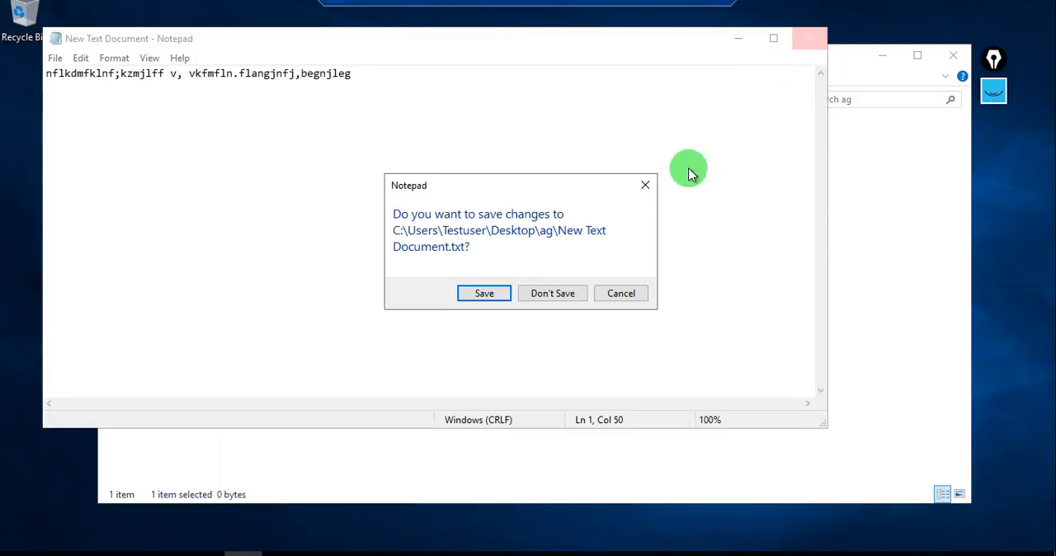
{"action": "left_click", "coordinate": [486, 293]}
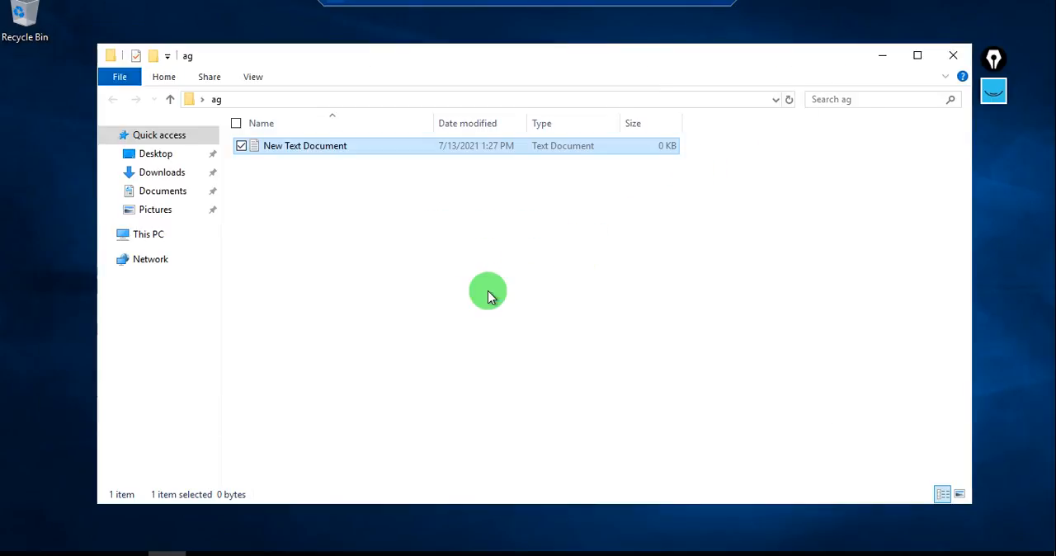
Close the "ag" folder and check the feature installation's task details in Server Manager on the remote server.
{"action": "left_click", "coordinate": [951, 70]}
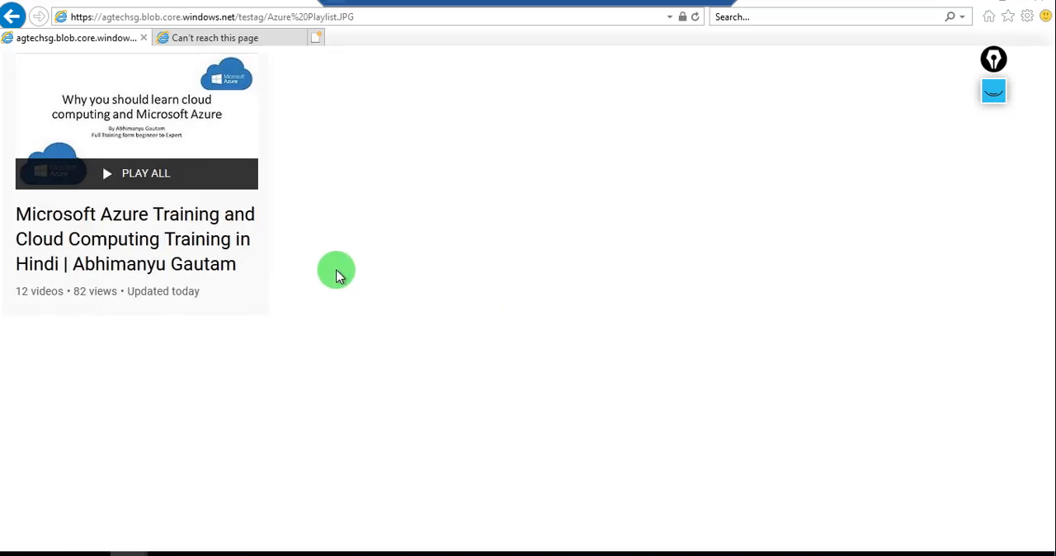
{"action": "key", "text": "alt+Tab"}
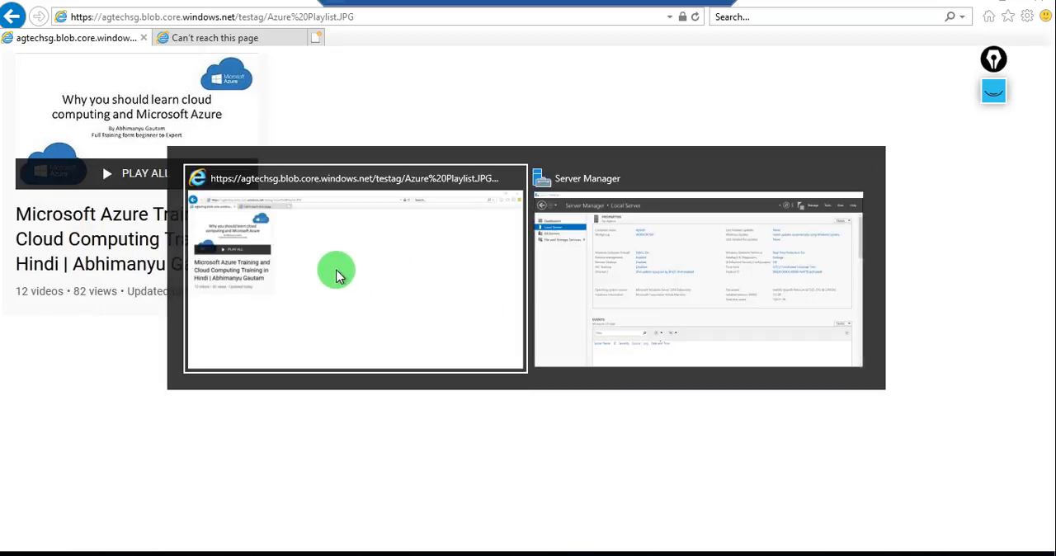
{"action": "key", "text": "alt+Tab"}
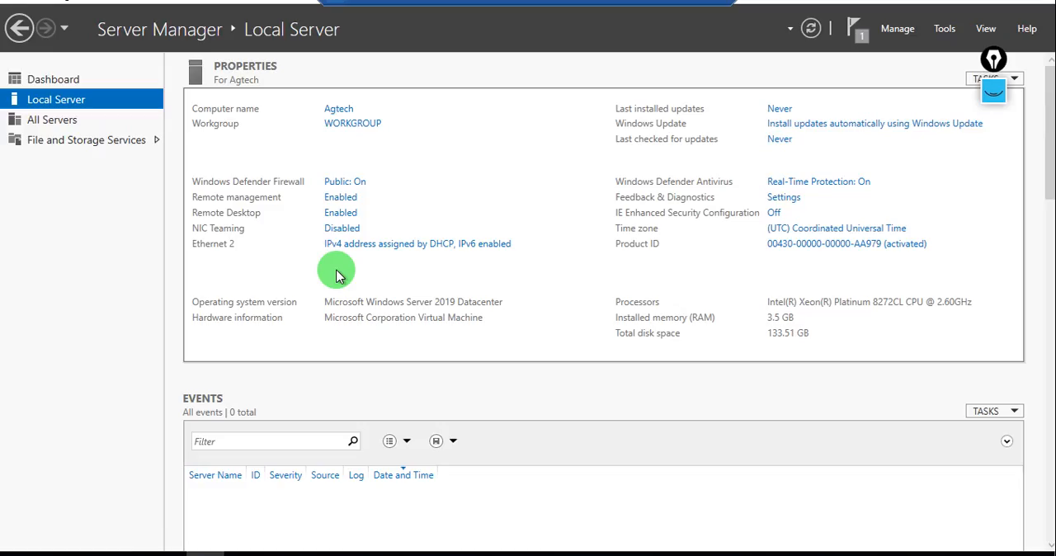
{"action": "left_click", "coordinate": [858, 31]}
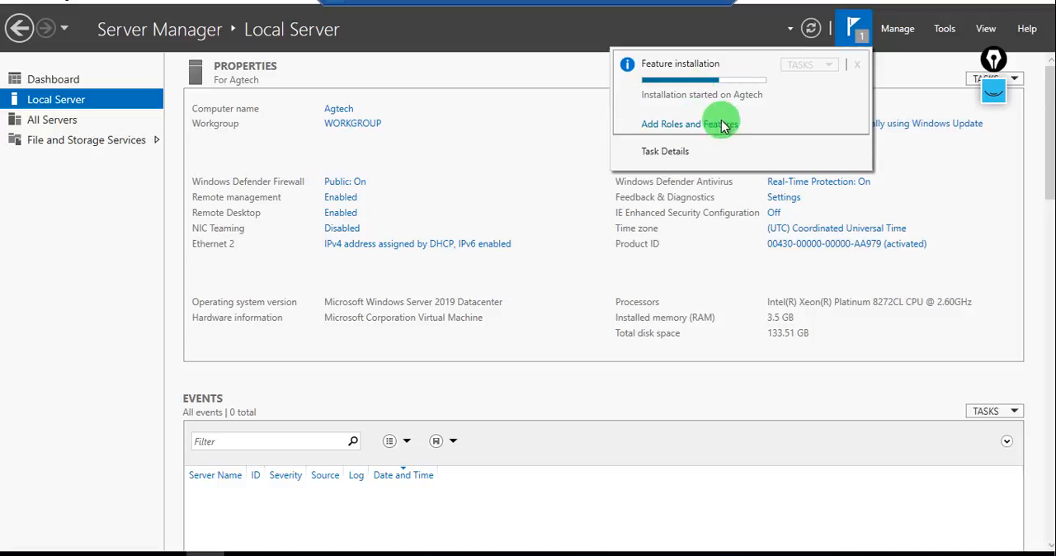
{"action": "left_click", "coordinate": [662, 155]}
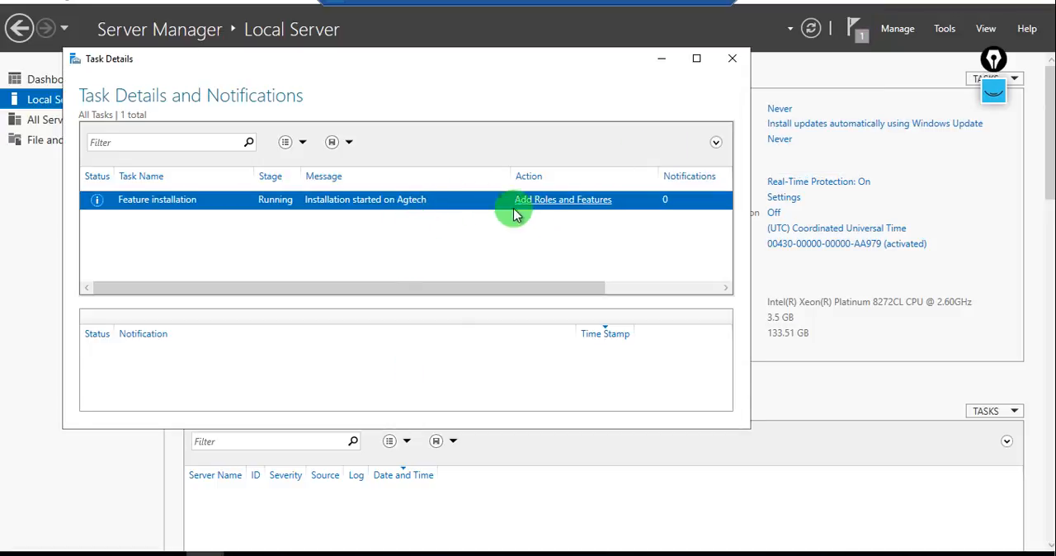
{"action": "left_click", "coordinate": [731, 58]}
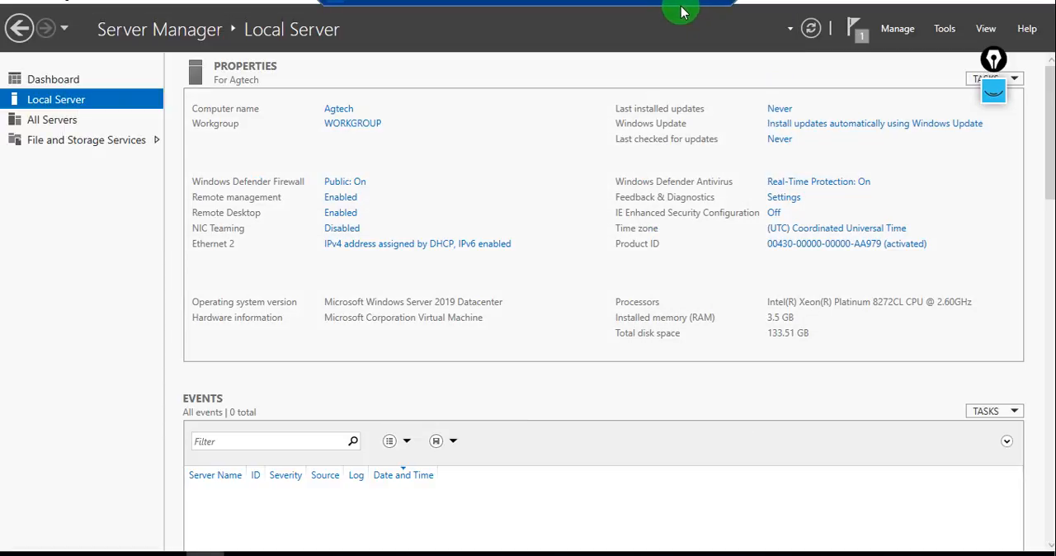
Switch to the Azure portal, open the Agtech virtual machine, and load its public IP address 52.146.17.95 in a new browser tab.
{"action": "left_click", "coordinate": [681, 8]}
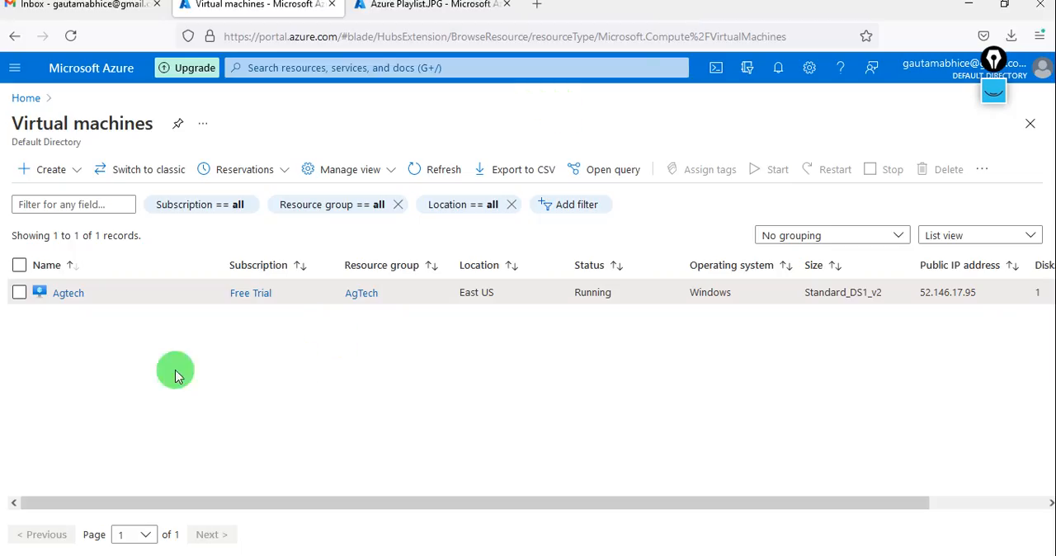
{"action": "left_click", "coordinate": [71, 298]}
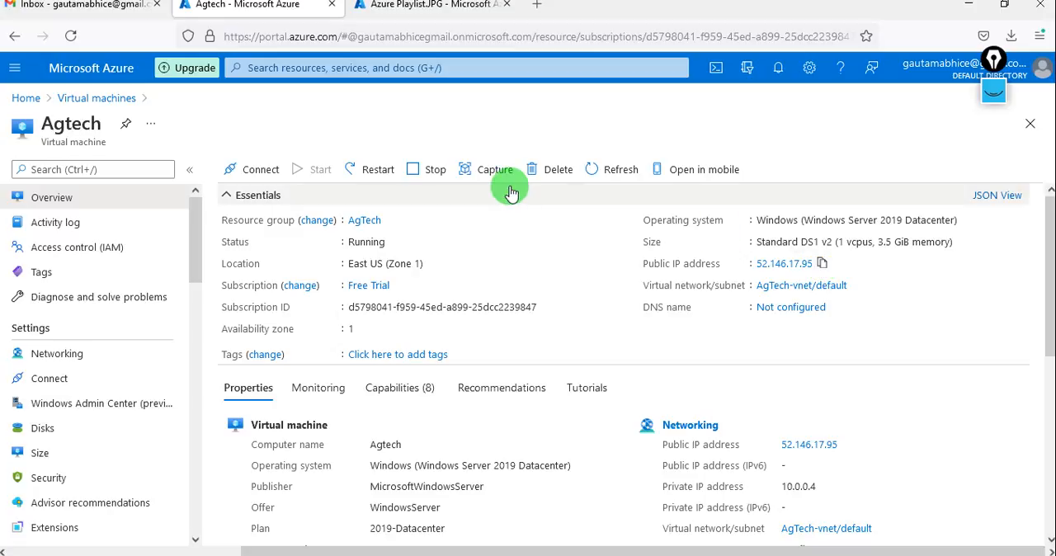
{"action": "left_click", "coordinate": [536, 4]}
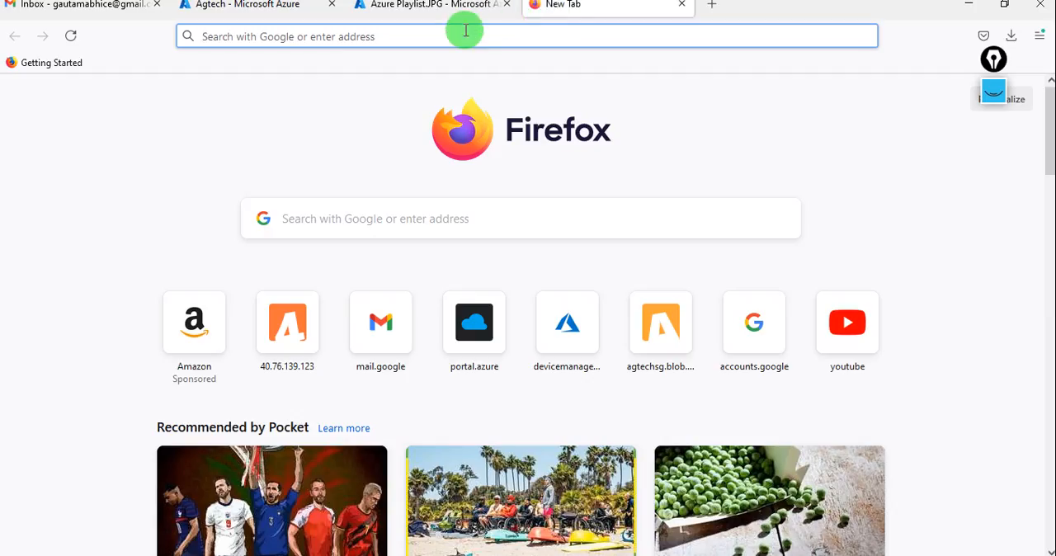
{"action": "left_click", "coordinate": [466, 38]}
{"action": "type", "text": "52.146.17.95"}
{"action": "key", "text": "Return"}
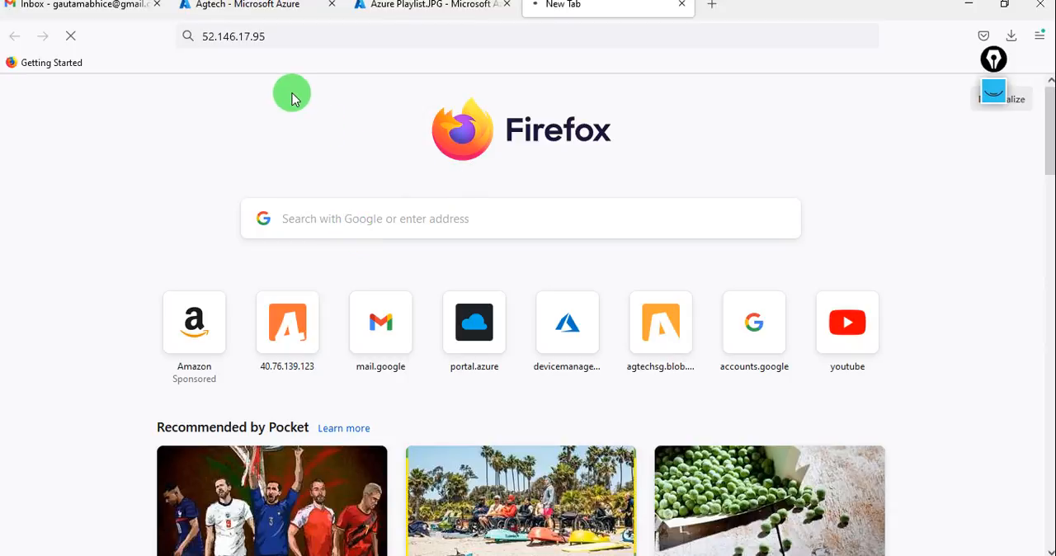
Start a new inbound port rule in the Agtech VM's networking settings, with HTTP as the service.
{"action": "left_click", "coordinate": [275, 21]}
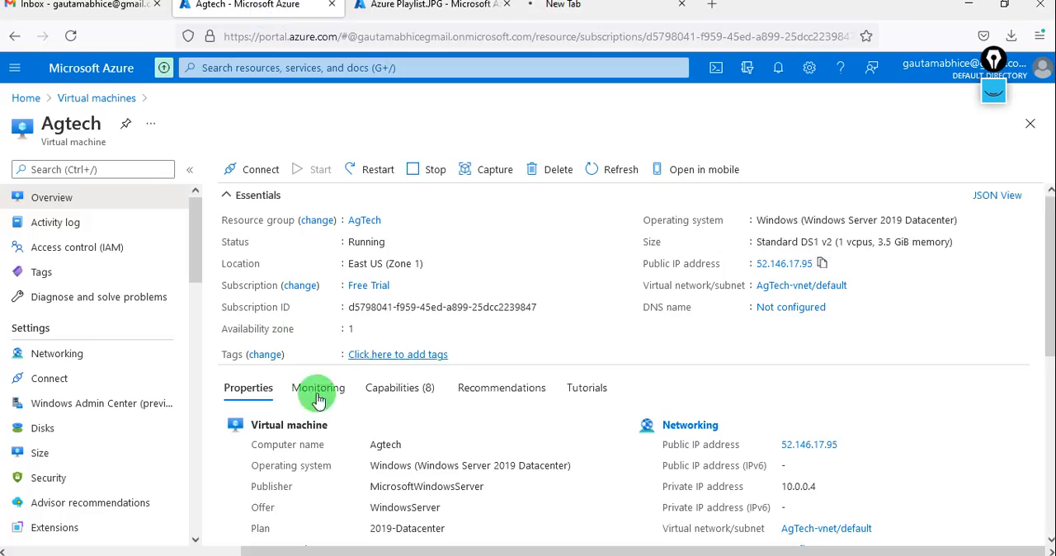
{"action": "left_click", "coordinate": [93, 356]}
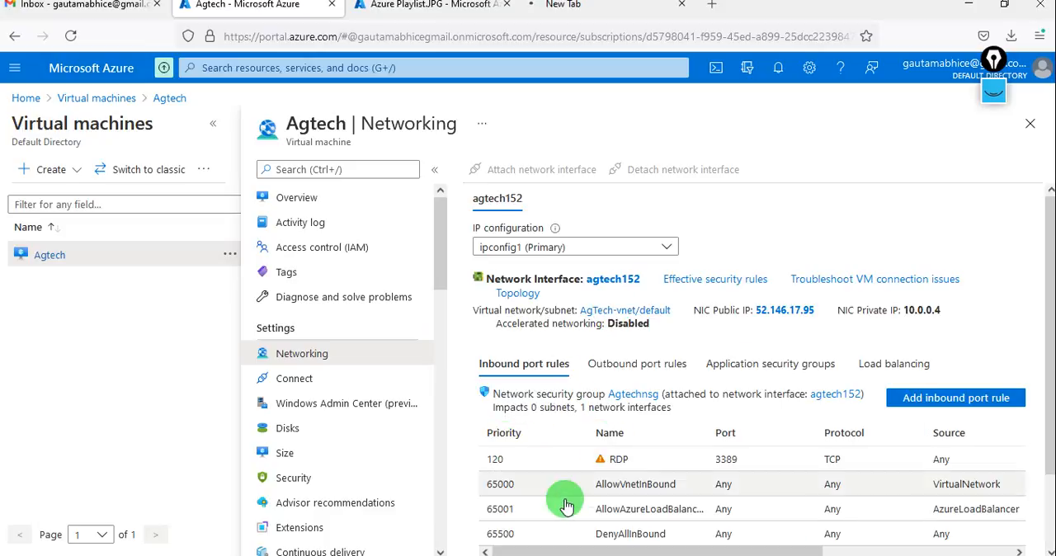
{"action": "left_click", "coordinate": [901, 401]}
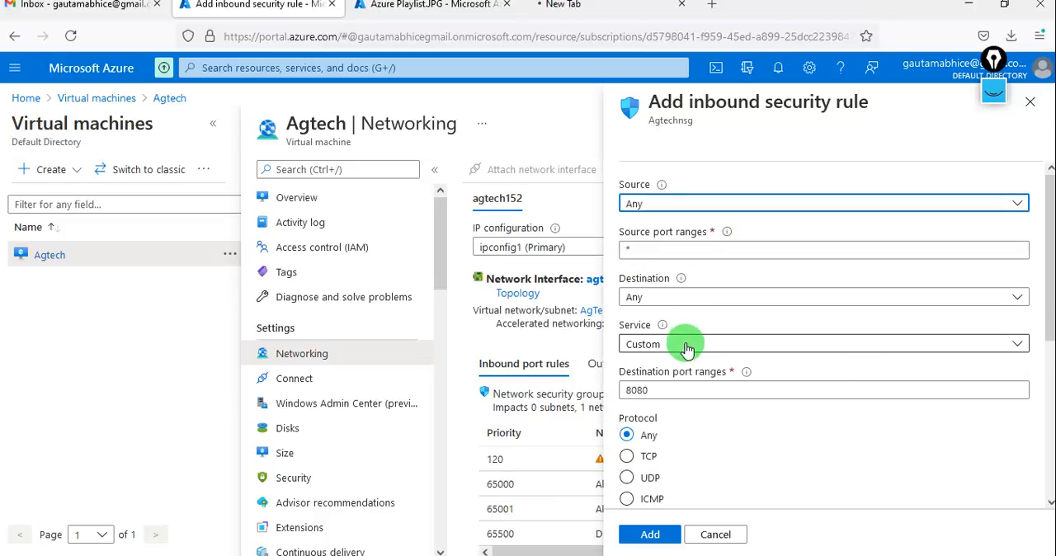
{"action": "left_click", "coordinate": [685, 298]}
{"action": "left_click", "coordinate": [684, 299]}
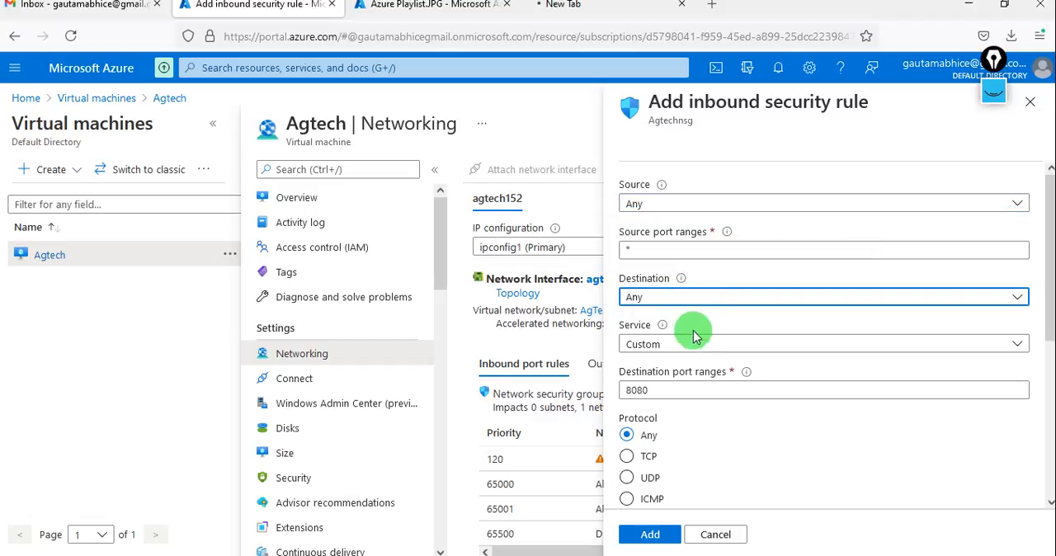
{"action": "left_click", "coordinate": [689, 345]}
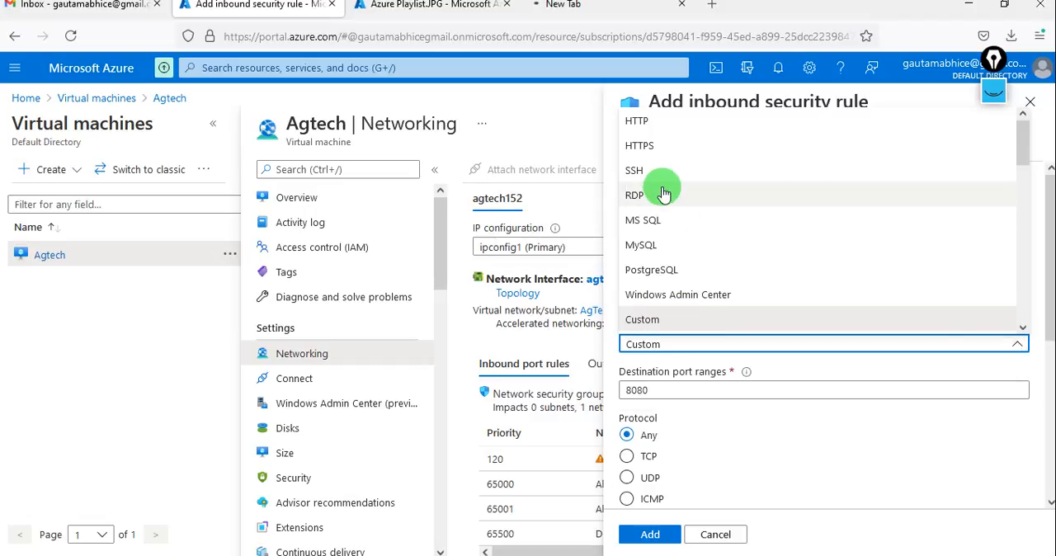
{"action": "left_click", "coordinate": [657, 124]}
Name the inbound security rule "webserver" and add it to the network security group.
{"action": "scroll", "coordinate": [697, 462], "scroll_direction": "down", "scroll_amount": 1}
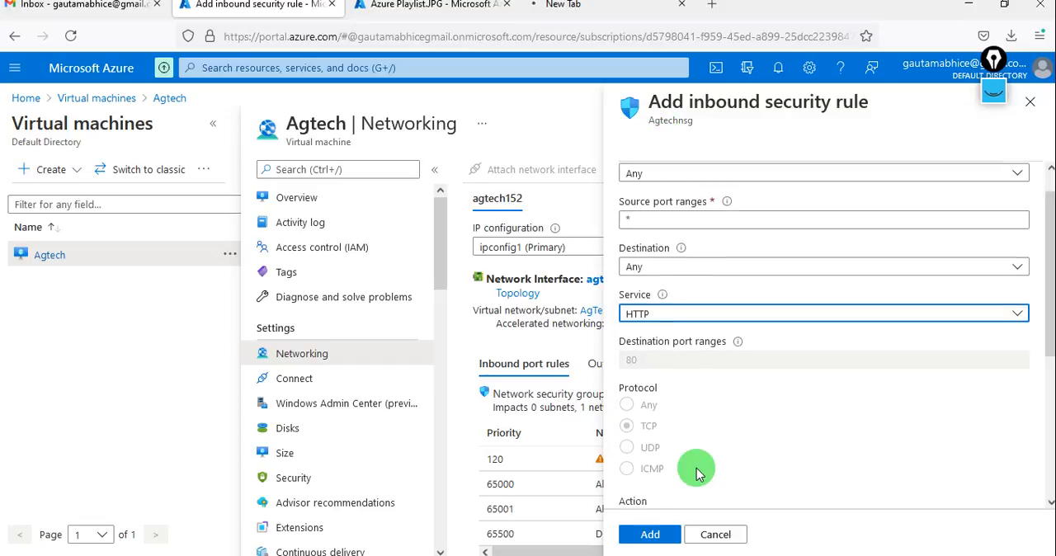
{"action": "scroll", "coordinate": [697, 472], "scroll_direction": "down", "scroll_amount": 1}
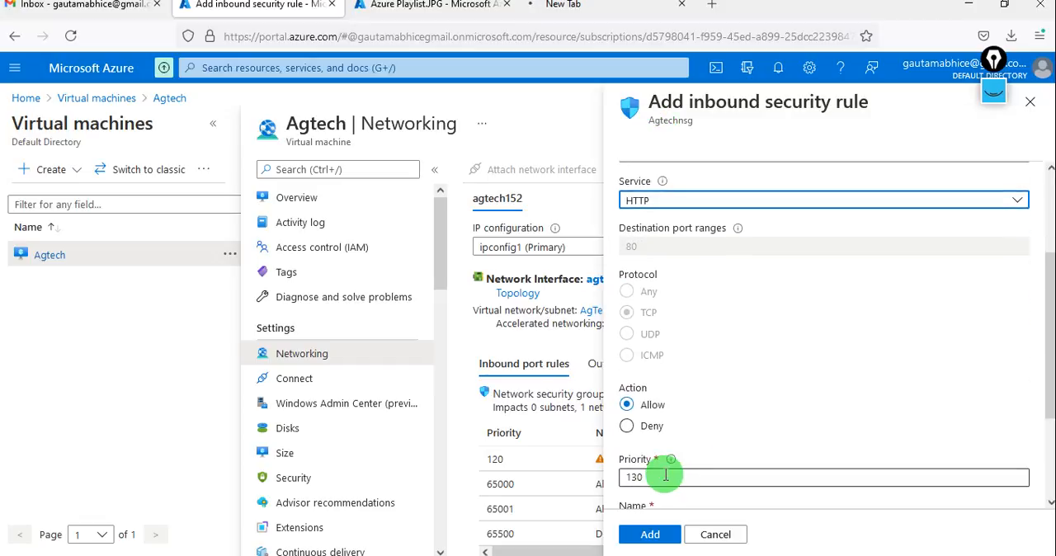
{"action": "scroll", "coordinate": [664, 476], "scroll_direction": "down", "scroll_amount": 2}
{"action": "scroll", "coordinate": [674, 405], "scroll_direction": "up", "scroll_amount": 1}
{"action": "left_click_drag", "start_coordinate": [674, 405], "coordinate": [615, 405]}
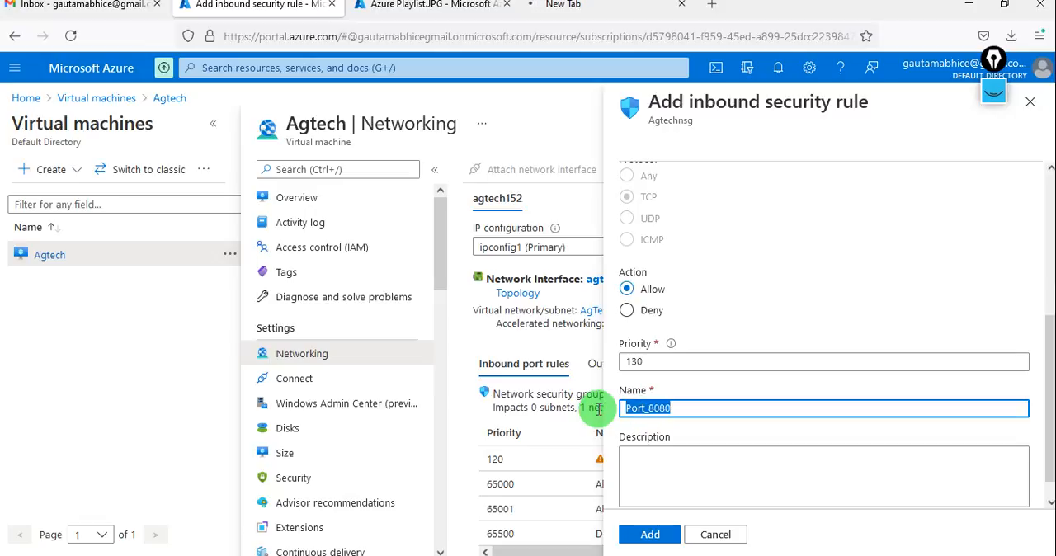
{"action": "type", "text": "eb"}
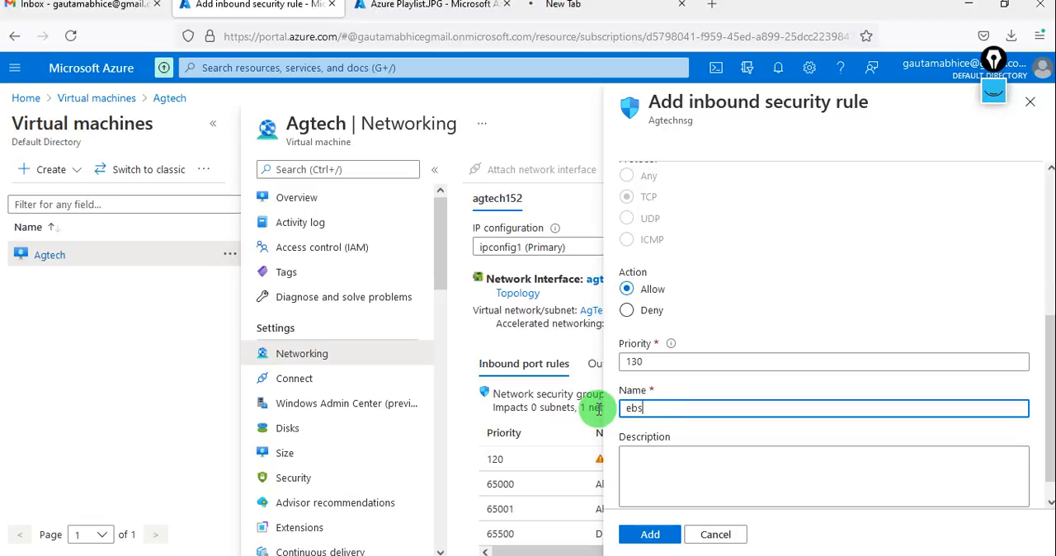
{"action": "type", "text": "web"}
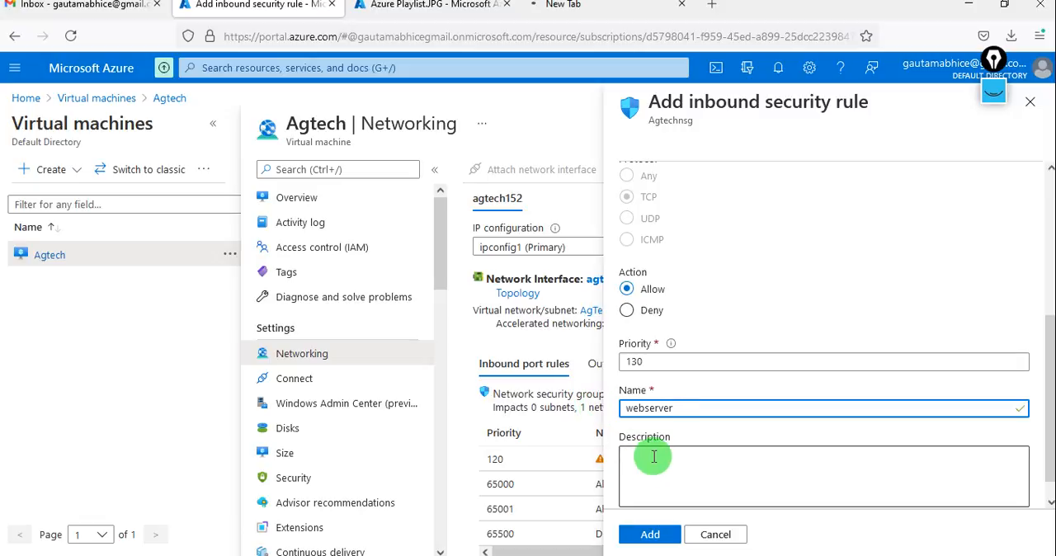
{"action": "left_click", "coordinate": [648, 536]}
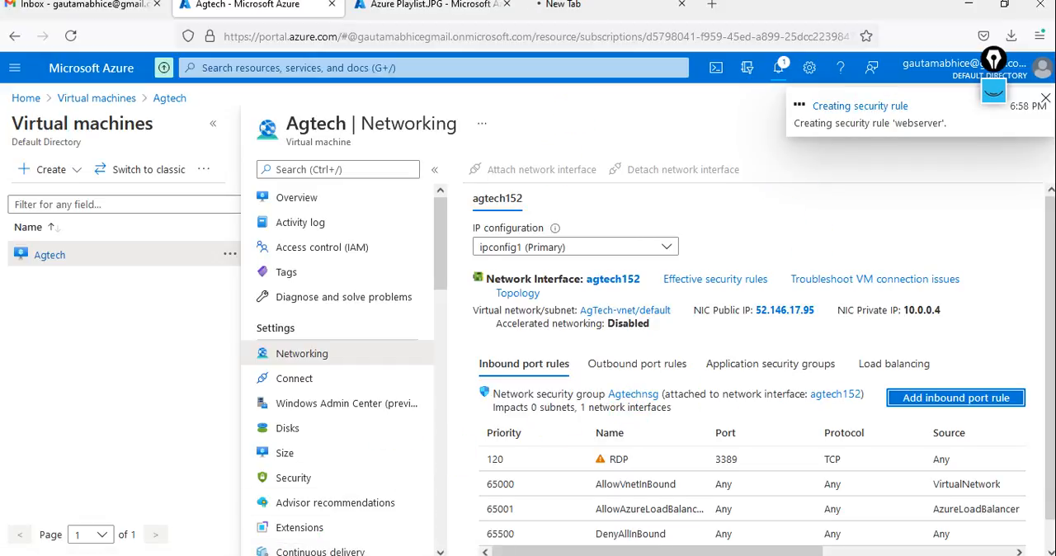
Request 52.146.17.95 again in the browser tab opened for the VM's web page.
{"action": "left_click", "coordinate": [568, 10]}
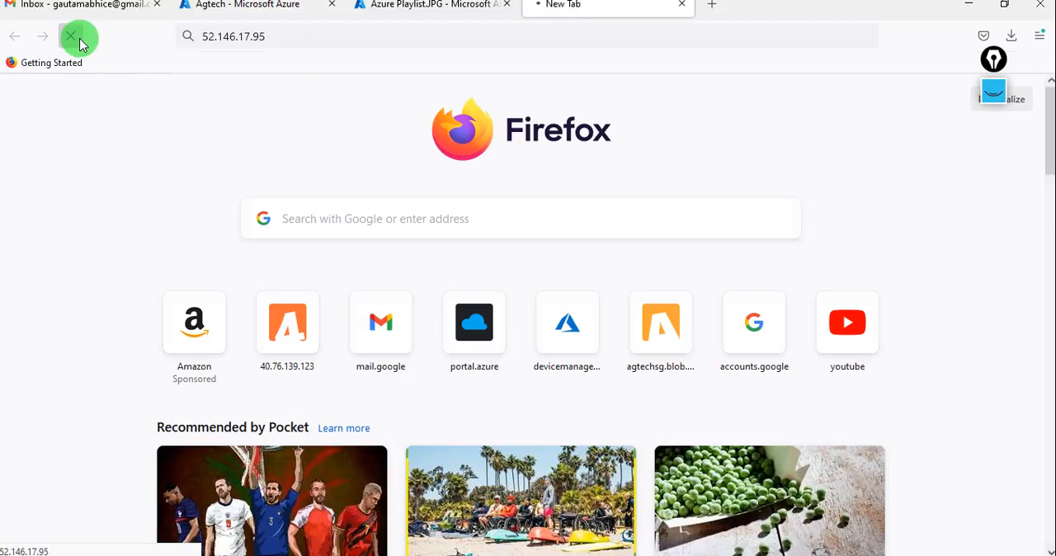
{"action": "left_click", "coordinate": [317, 28]}
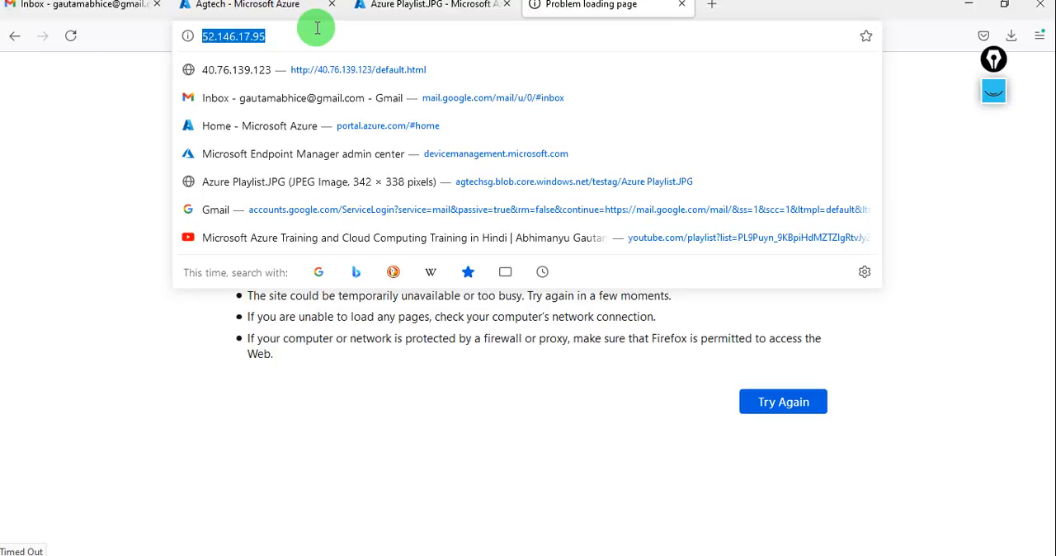
{"action": "key", "text": "Return"}
Check the VM's inbound port rules, and review the feature installation status in Server Manager on the remote server.
{"action": "left_click", "coordinate": [249, 8]}
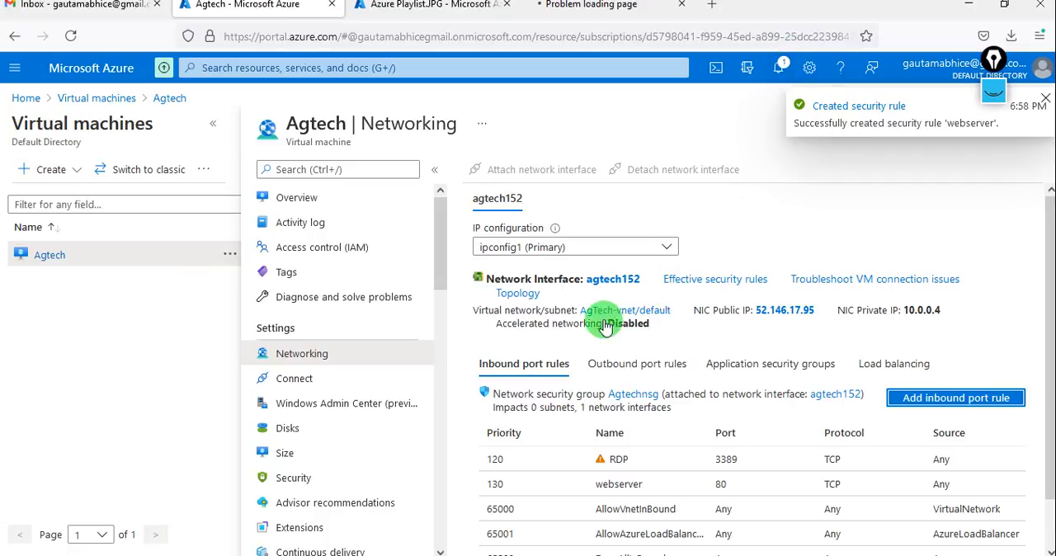
{"action": "left_click", "coordinate": [428, 554]}
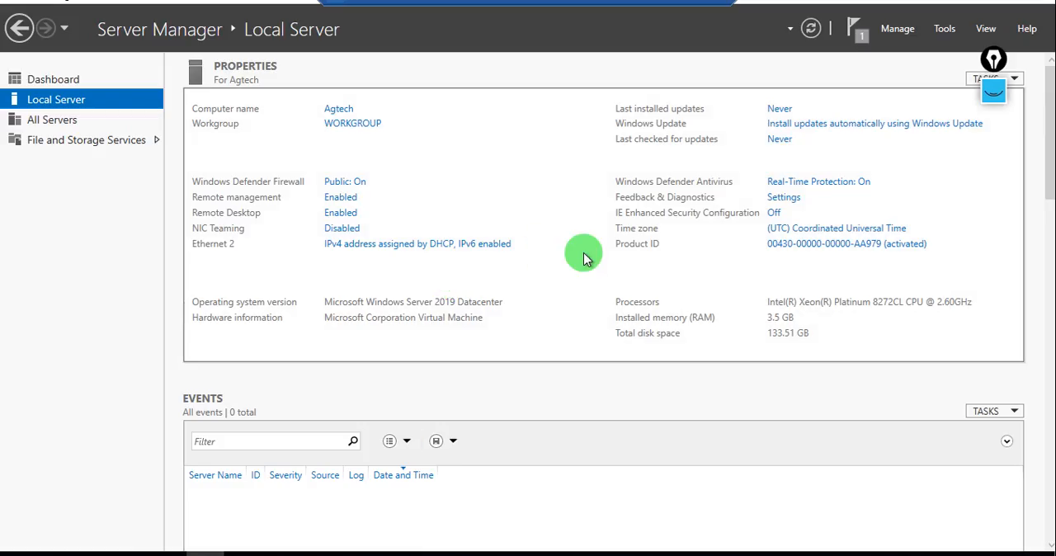
{"action": "left_click", "coordinate": [856, 30]}
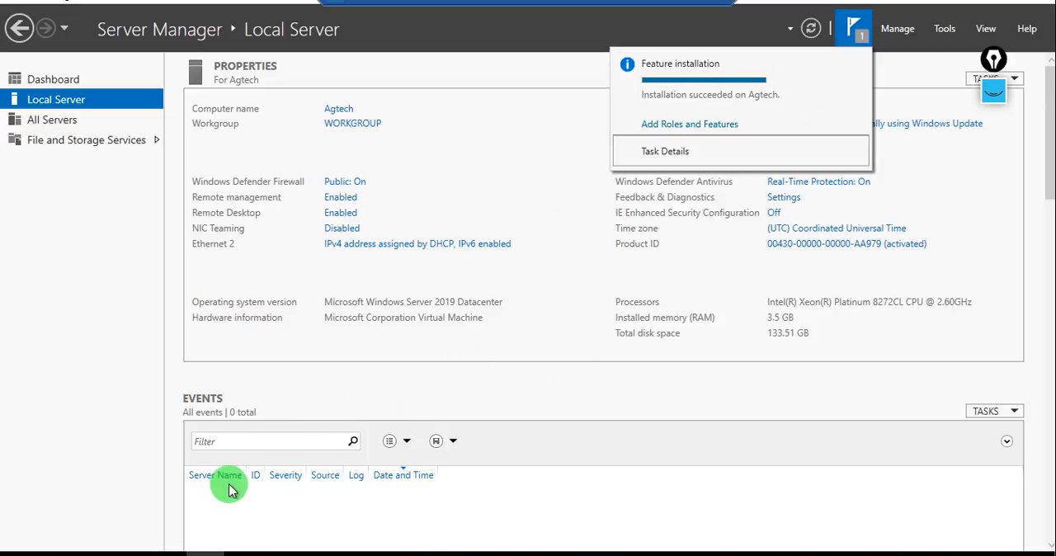
Switch to Internet Explorer on the remote server and open localhost to test the web server.
{"action": "key", "text": "alt+Tab"}
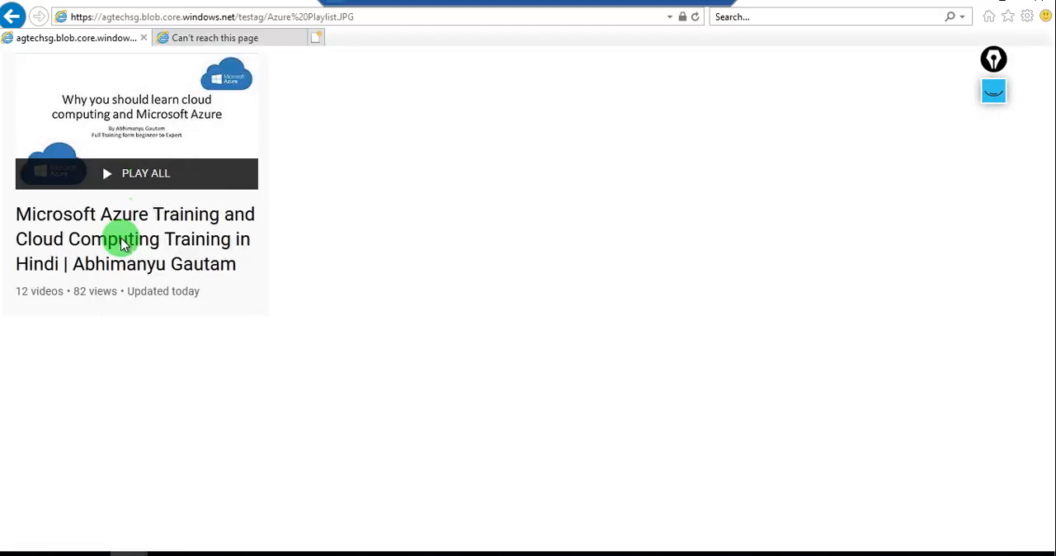
{"action": "left_click", "coordinate": [161, 15]}
{"action": "type", "text": "localhost"}
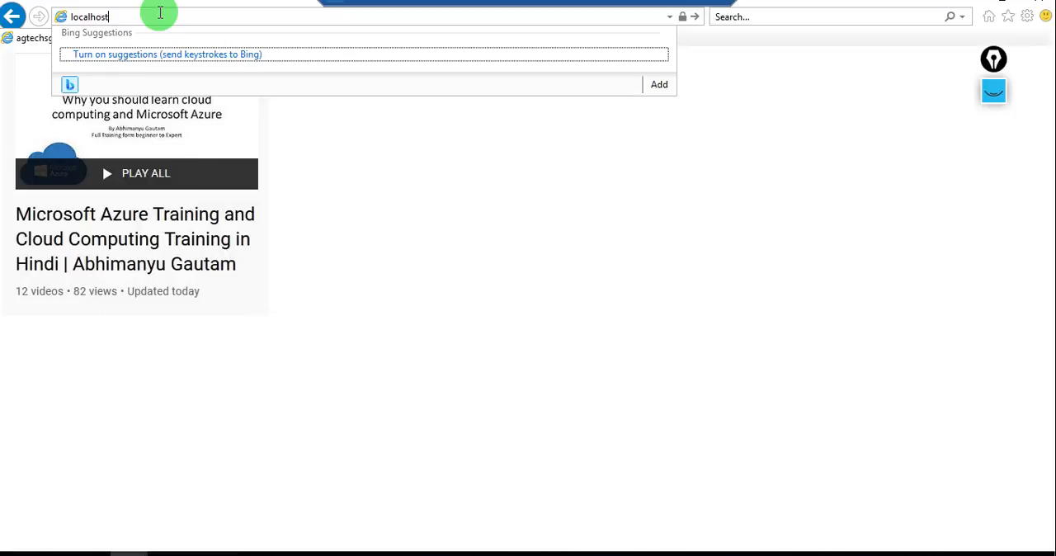
{"action": "key", "text": "Return"}
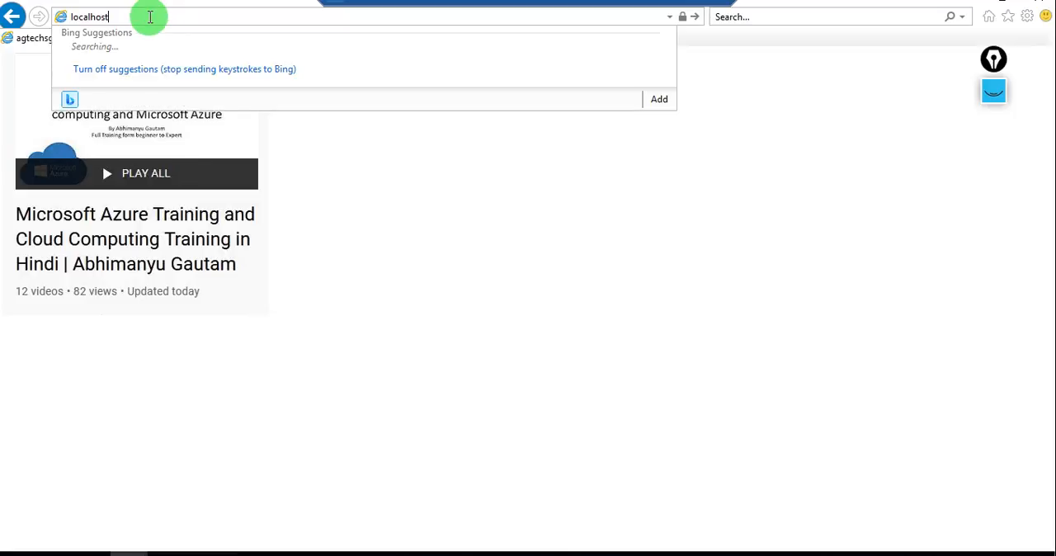
{"action": "key", "text": "Return"}
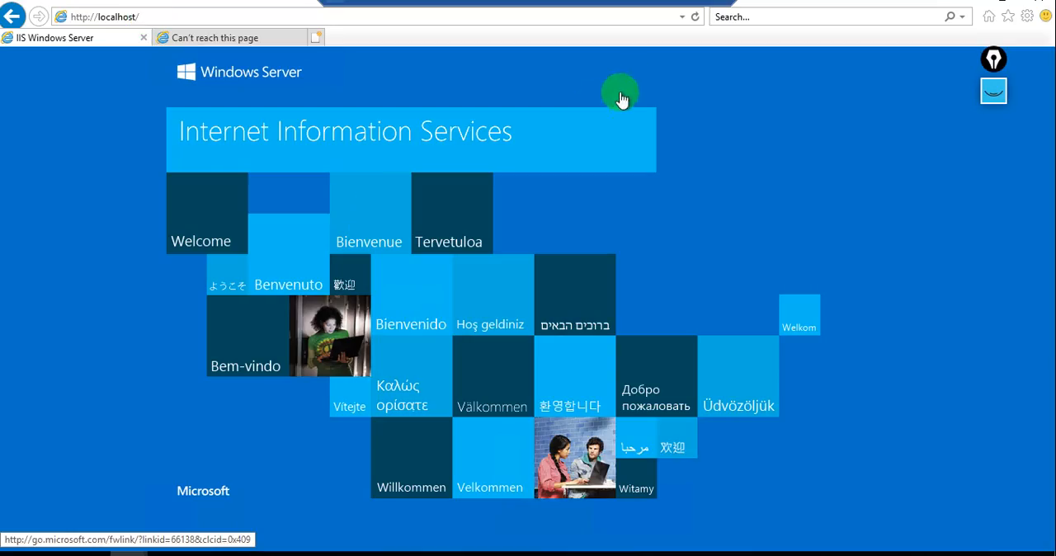
Return to the local browser, view the web page at the VM's public IP, and go back to the Agtech portal page.
{"action": "left_click", "coordinate": [681, 3]}
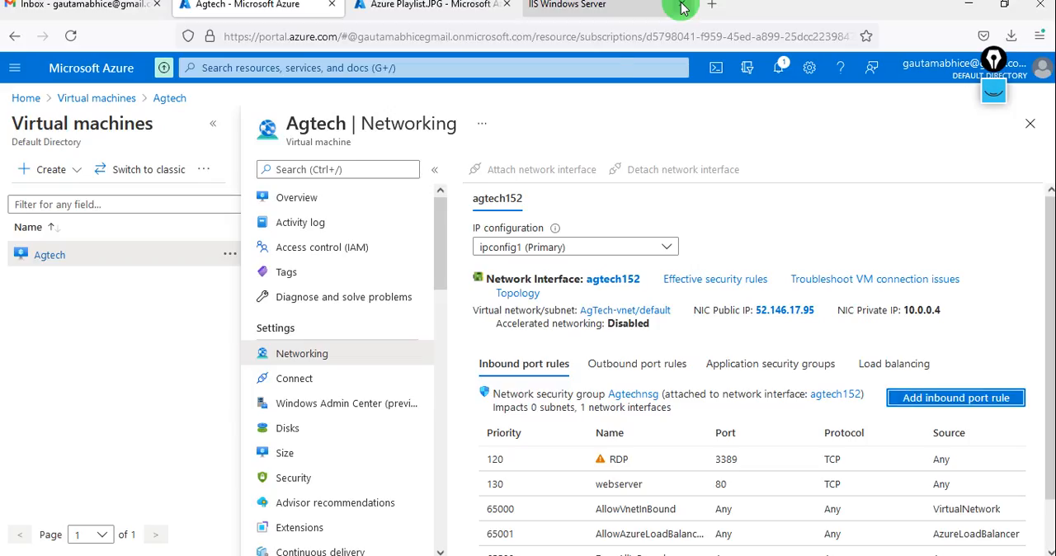
{"action": "left_click", "coordinate": [549, 10]}
{"action": "left_click", "coordinate": [273, 18]}
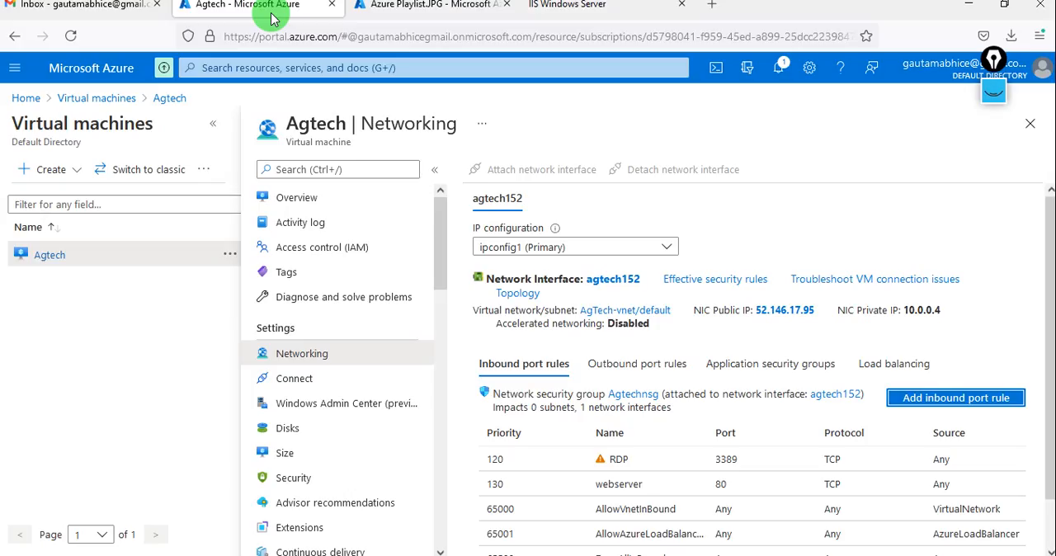
Disconnect the Remote Desktop session to the Agtech server.
{"action": "left_click", "coordinate": [420, 554]}
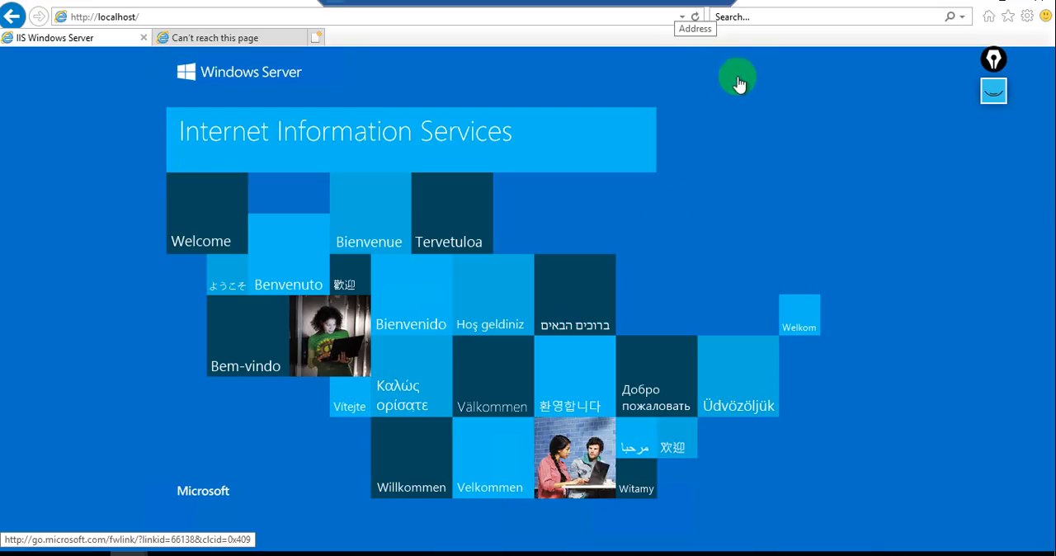
{"action": "left_click", "coordinate": [720, 8]}
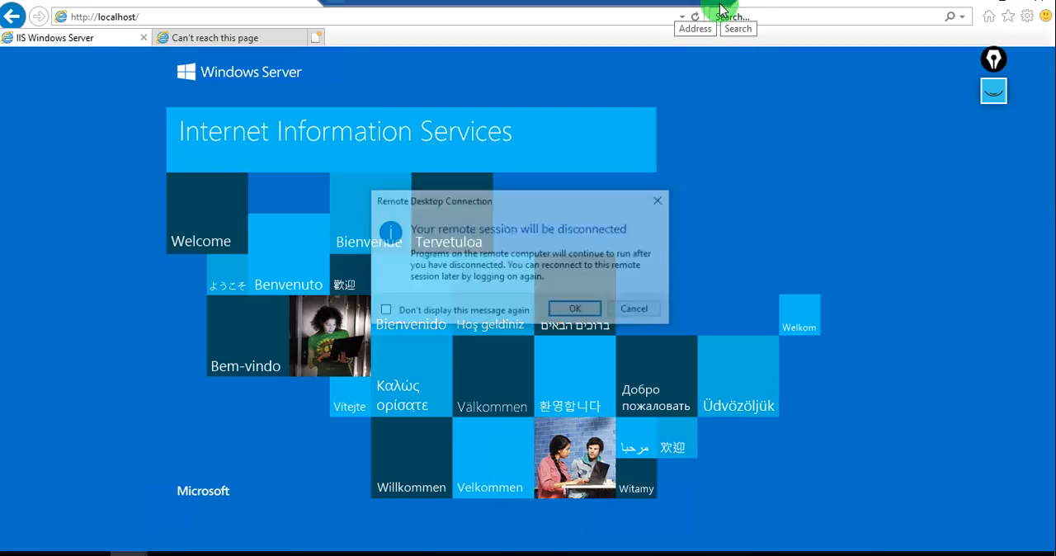
{"action": "left_click", "coordinate": [590, 317]}
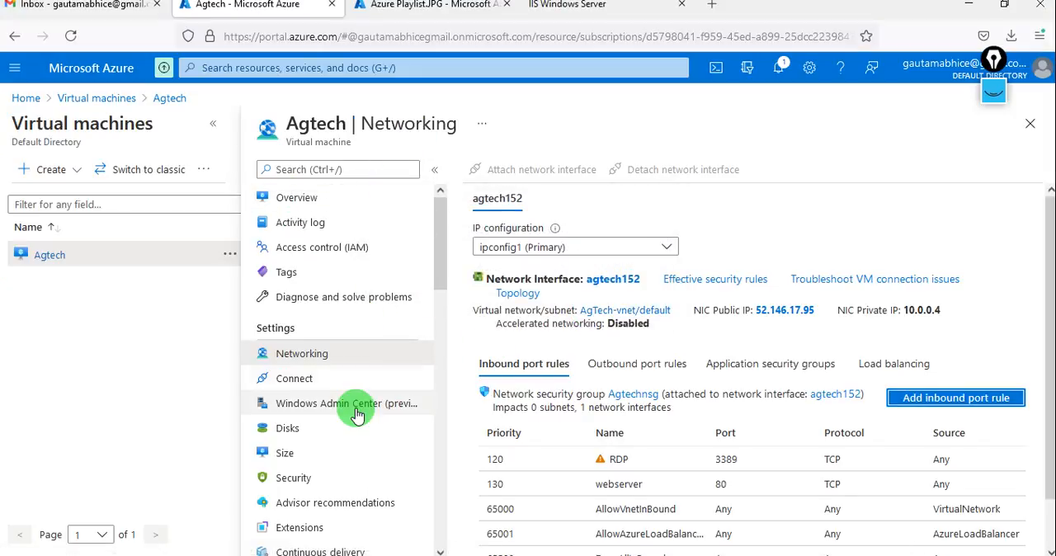
Start a snapshot of the Agtech VM's OS disk and name it AGsnap.
{"action": "left_click", "coordinate": [309, 429]}
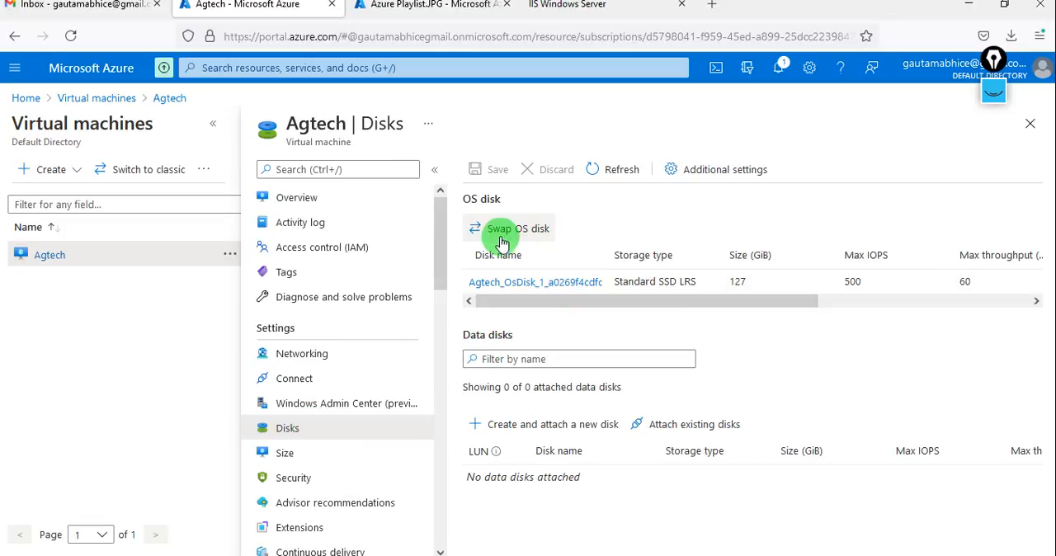
{"action": "left_click", "coordinate": [554, 283]}
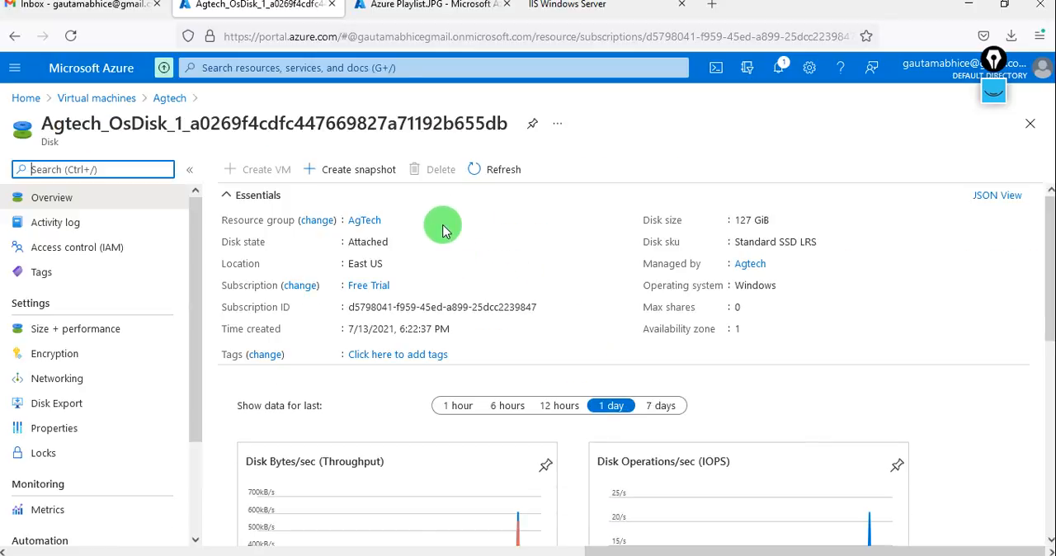
{"action": "left_click", "coordinate": [357, 173]}
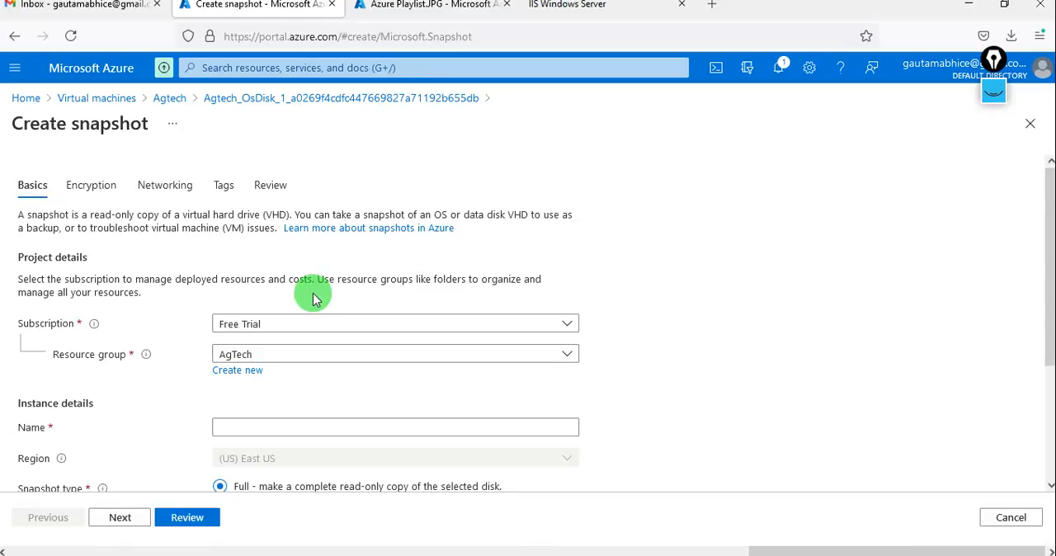
{"action": "scroll", "coordinate": [262, 422], "scroll_direction": "down", "scroll_amount": 2}
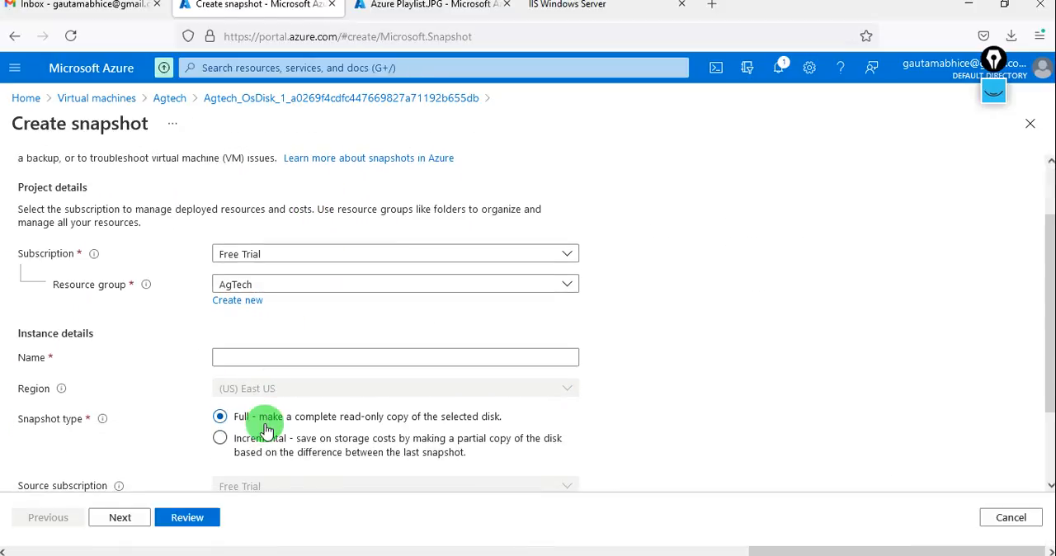
{"action": "left_click", "coordinate": [254, 357]}
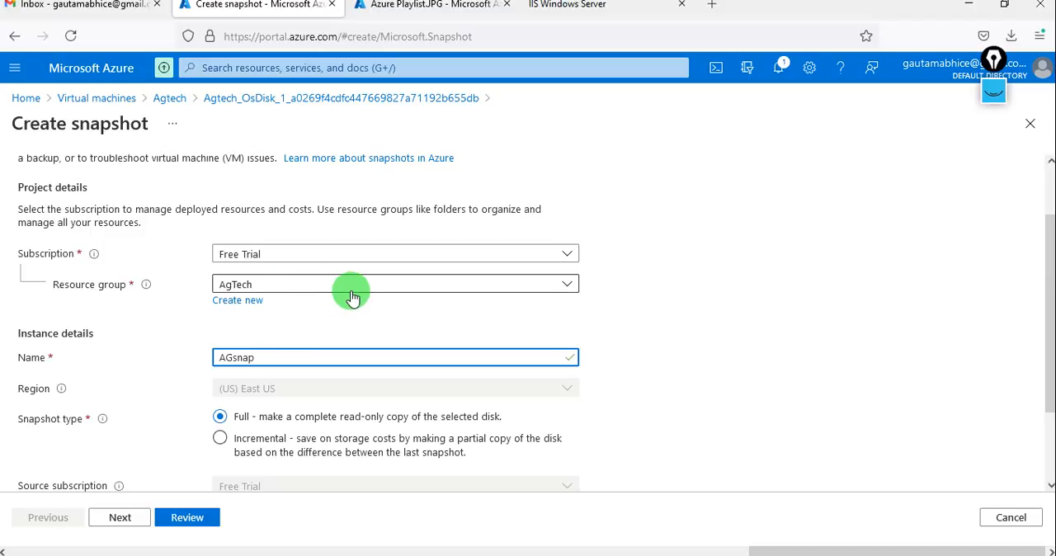
Set the snapshot's storage type to Premium SSD, leaving the snapshot type as Full.
{"action": "scroll", "coordinate": [352, 297], "scroll_direction": "down", "scroll_amount": 2}
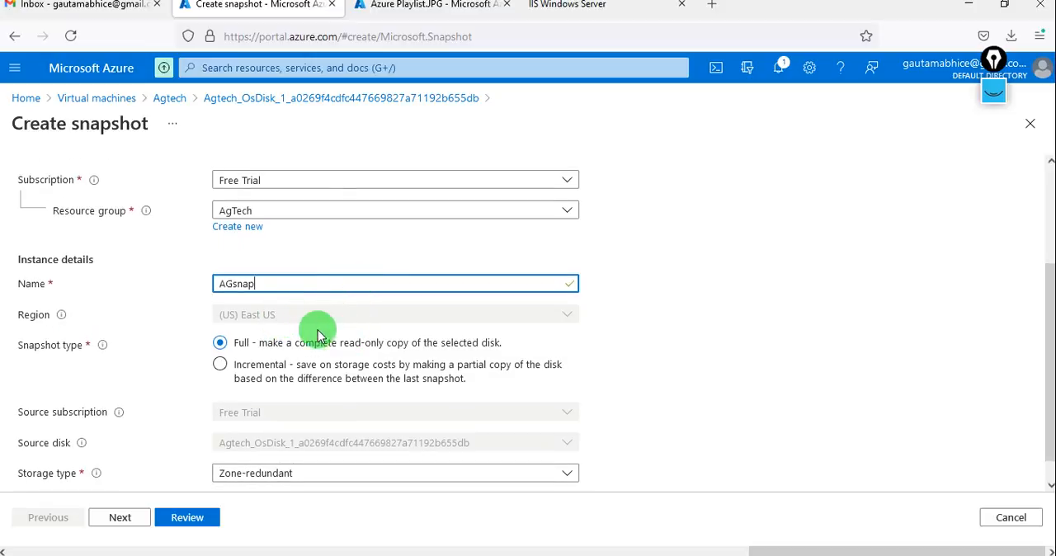
{"action": "scroll", "coordinate": [302, 338], "scroll_direction": "down", "scroll_amount": 1}
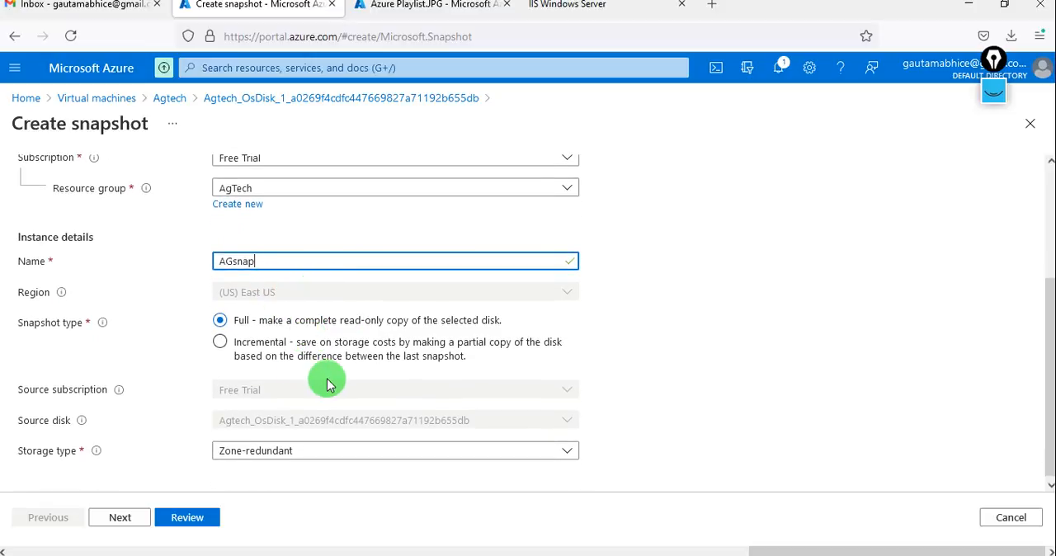
{"action": "scroll", "coordinate": [330, 437], "scroll_direction": "down", "scroll_amount": 1}
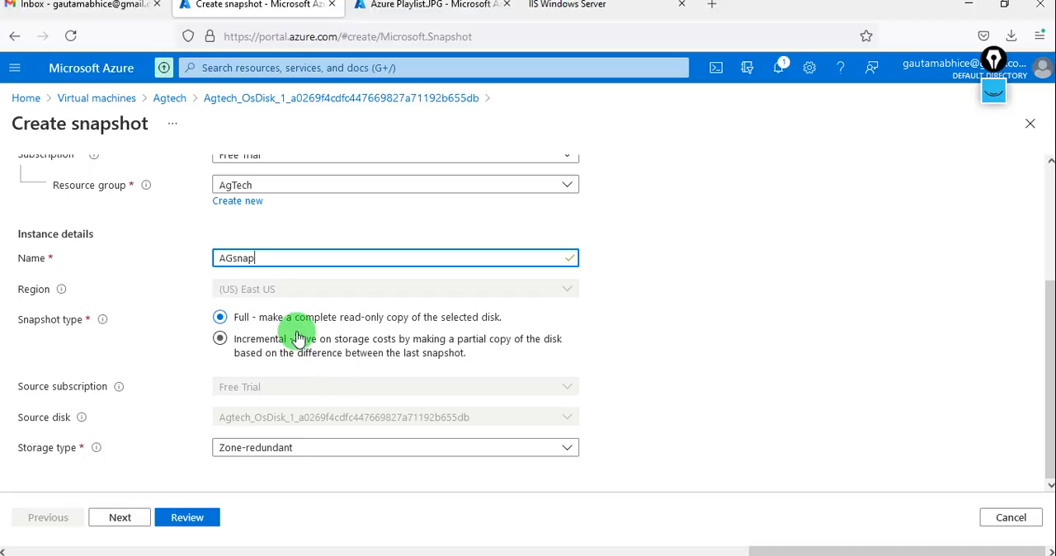
{"action": "left_click", "coordinate": [362, 451]}
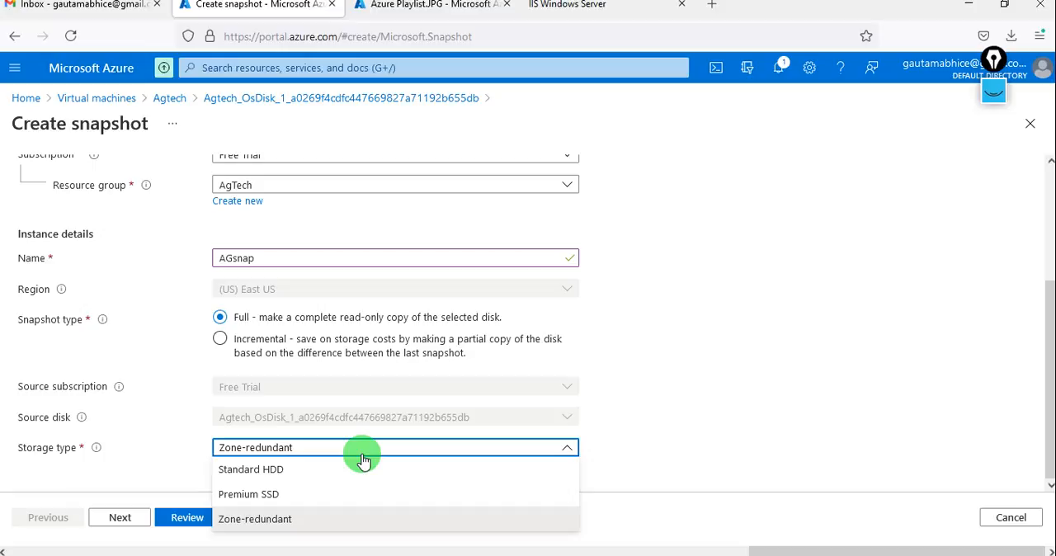
{"action": "left_click", "coordinate": [320, 497]}
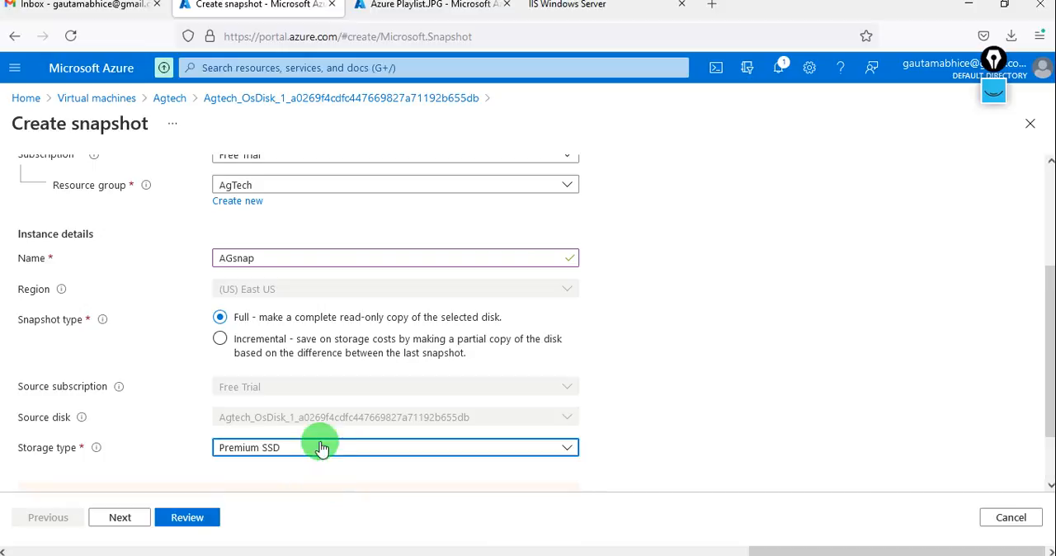
{"action": "scroll", "coordinate": [321, 447], "scroll_direction": "down", "scroll_amount": 2}
{"action": "scroll", "coordinate": [319, 443], "scroll_direction": "up", "scroll_amount": 6}
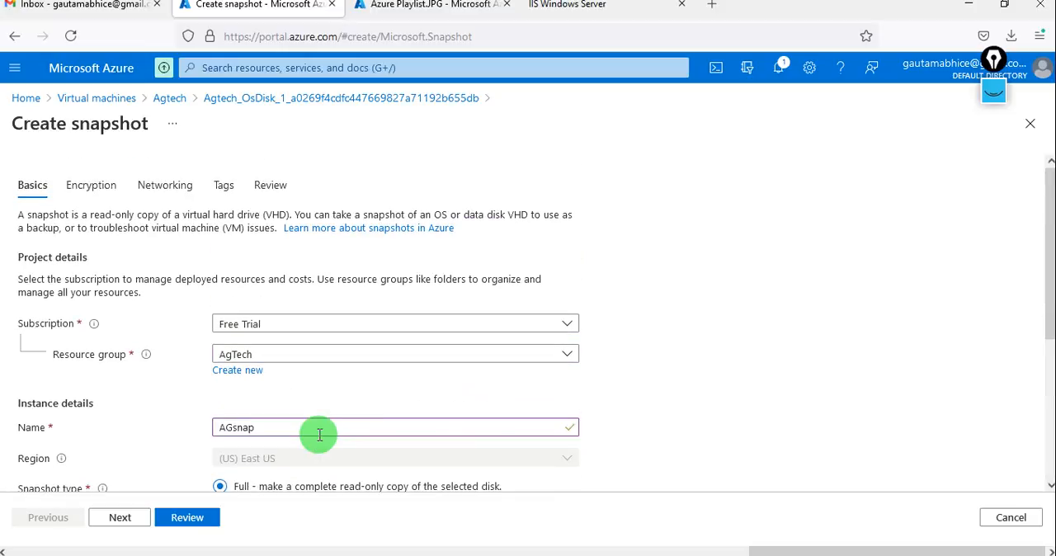
{"action": "scroll", "coordinate": [319, 443], "scroll_direction": "down", "scroll_amount": 5}
{"action": "scroll", "coordinate": [320, 442], "scroll_direction": "down", "scroll_amount": 2}
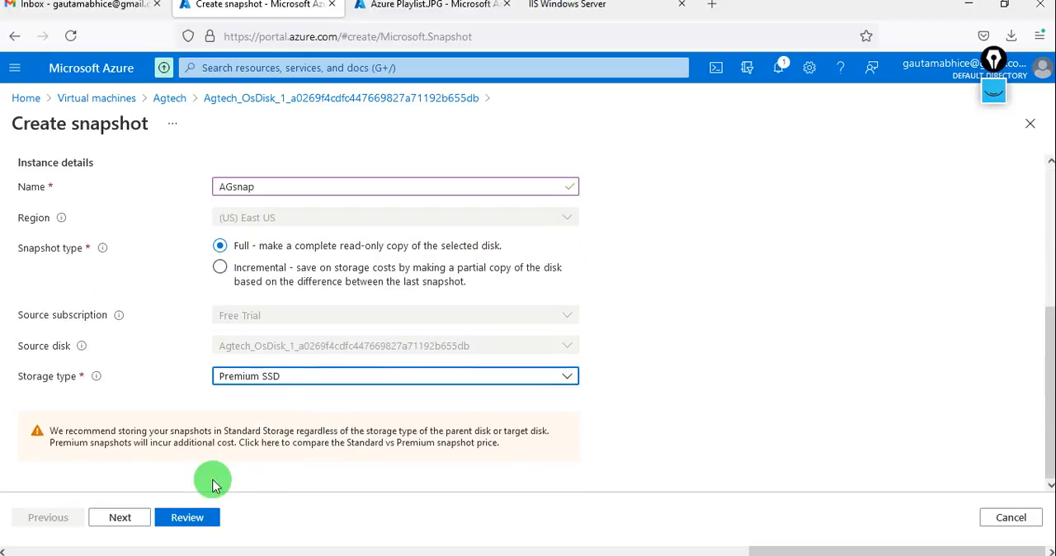
Keep the default encryption, public endpoint and empty tags, and create the AGsnap snapshot.
{"action": "left_click", "coordinate": [120, 517]}
{"action": "left_click", "coordinate": [120, 517]}
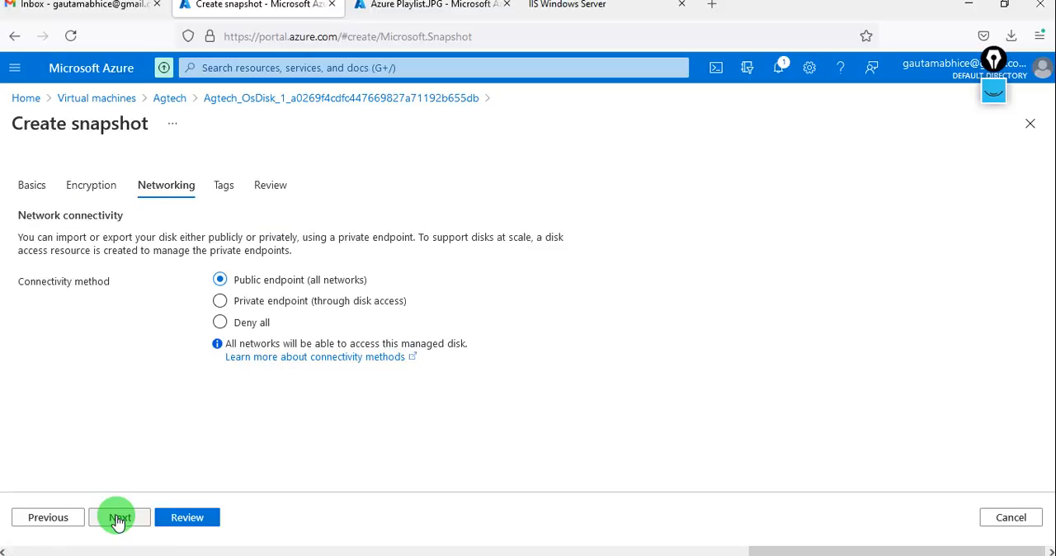
{"action": "left_click", "coordinate": [120, 518]}
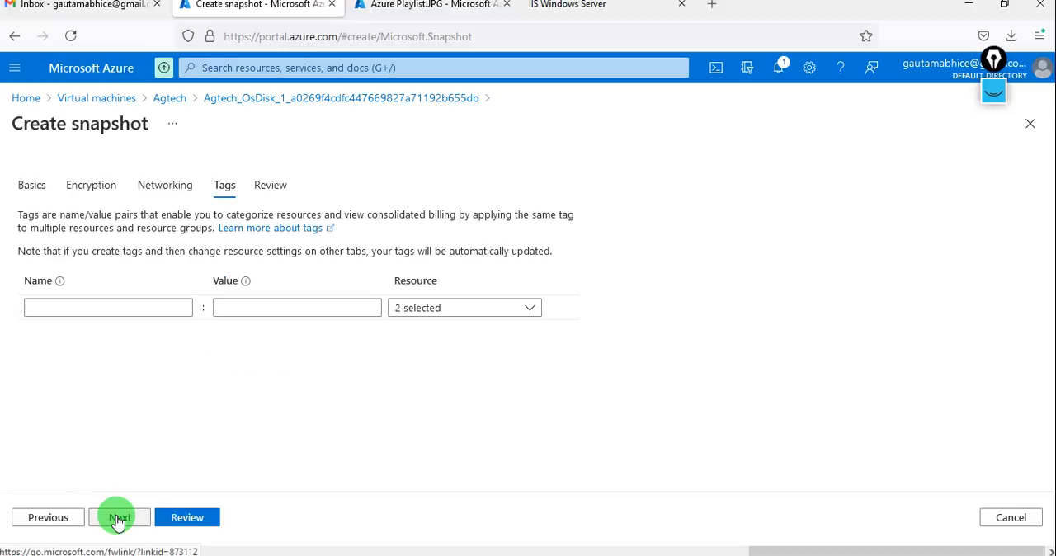
{"action": "left_click", "coordinate": [183, 517]}
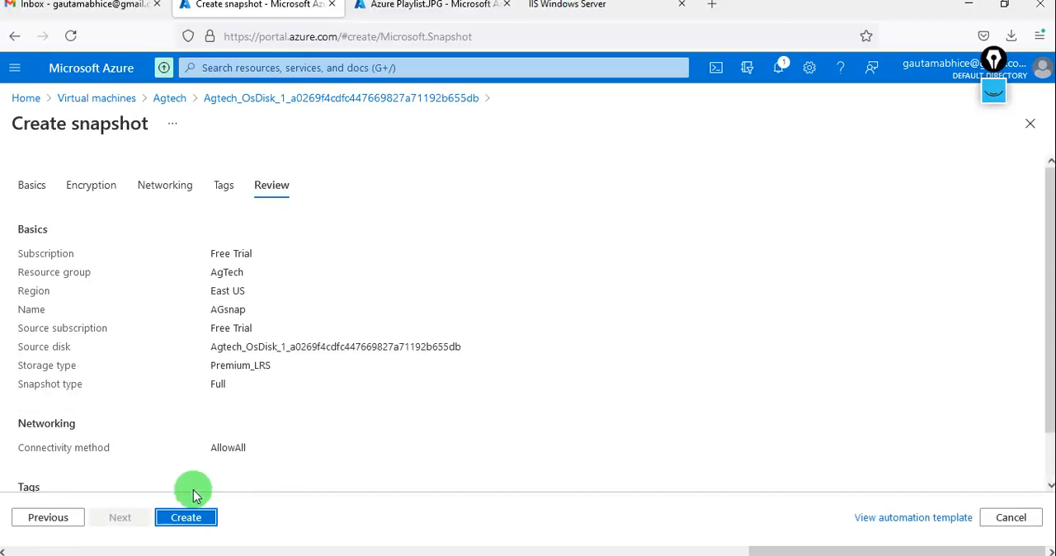
{"action": "left_click", "coordinate": [189, 518]}
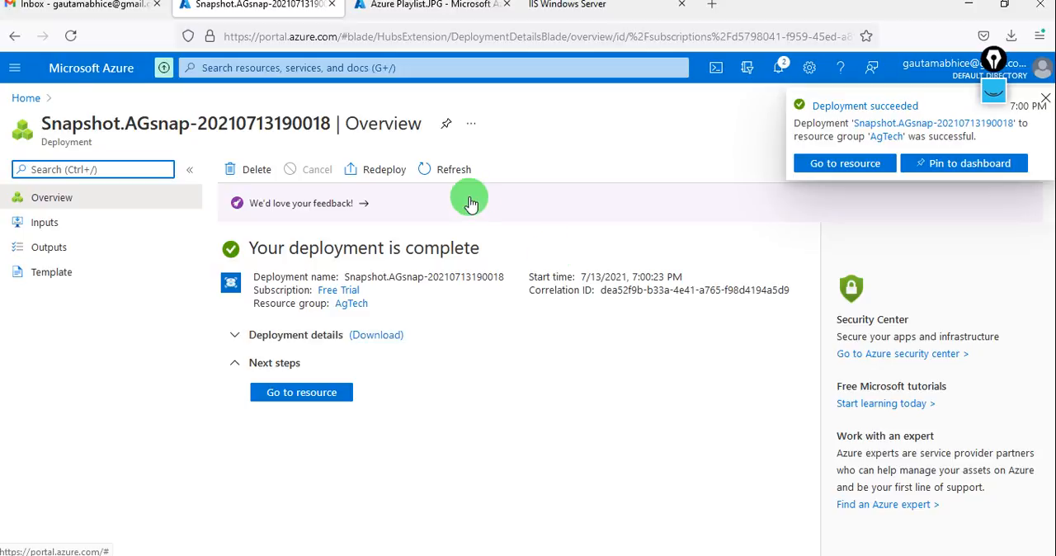
{"action": "left_click", "coordinate": [12, 70]}
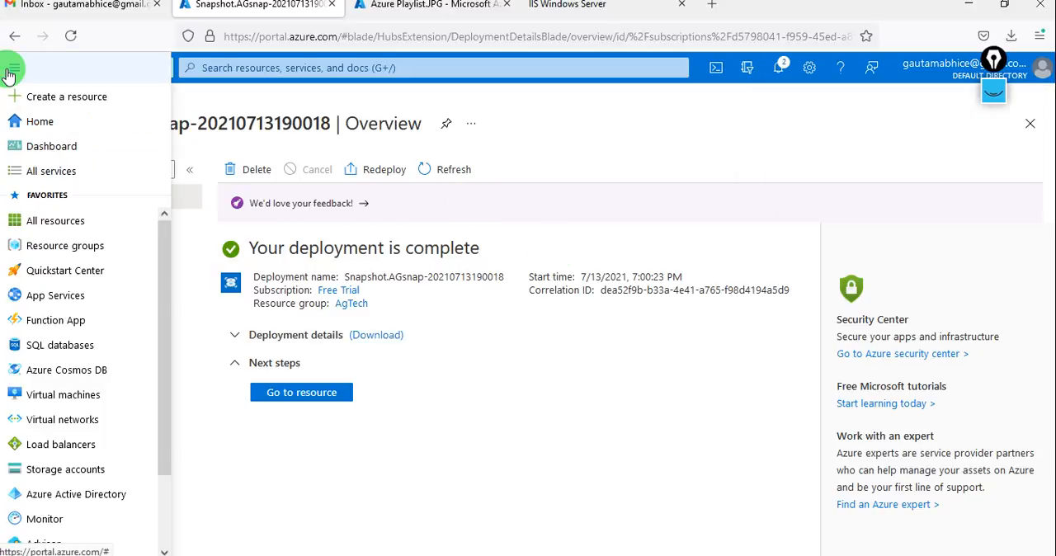
{"action": "left_click", "coordinate": [43, 99]}
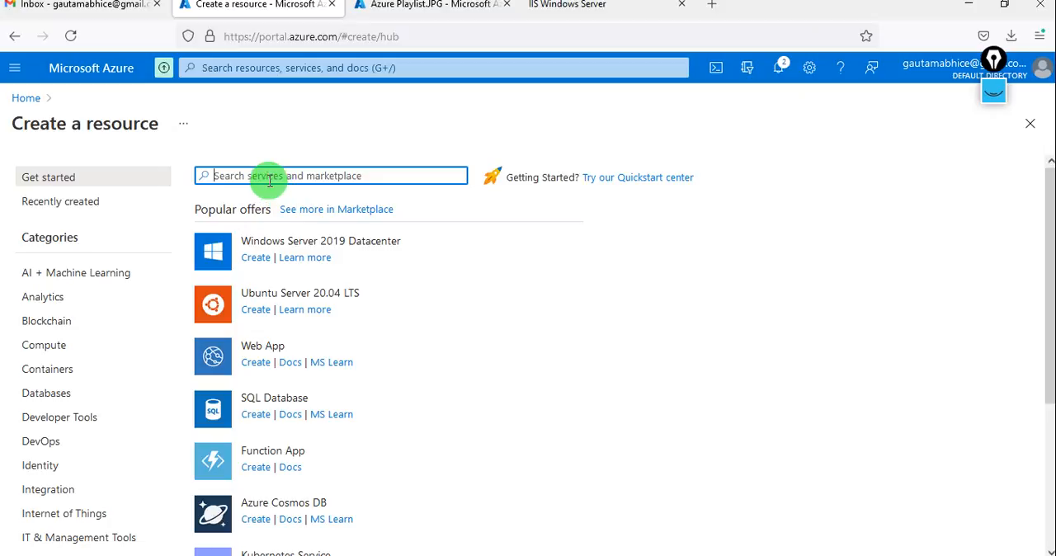
{"action": "type", "text": "disk"}
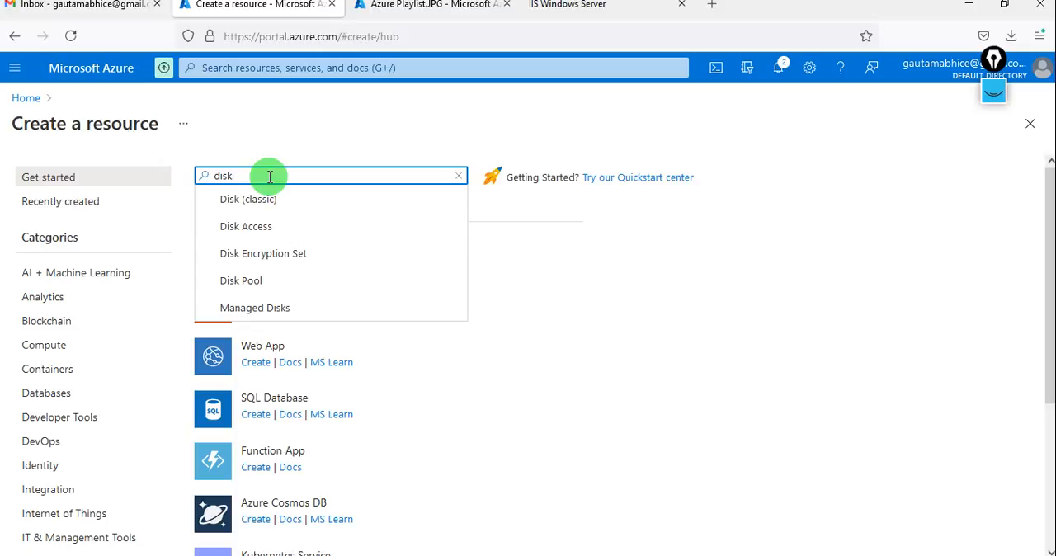
{"action": "key", "text": "Return"}
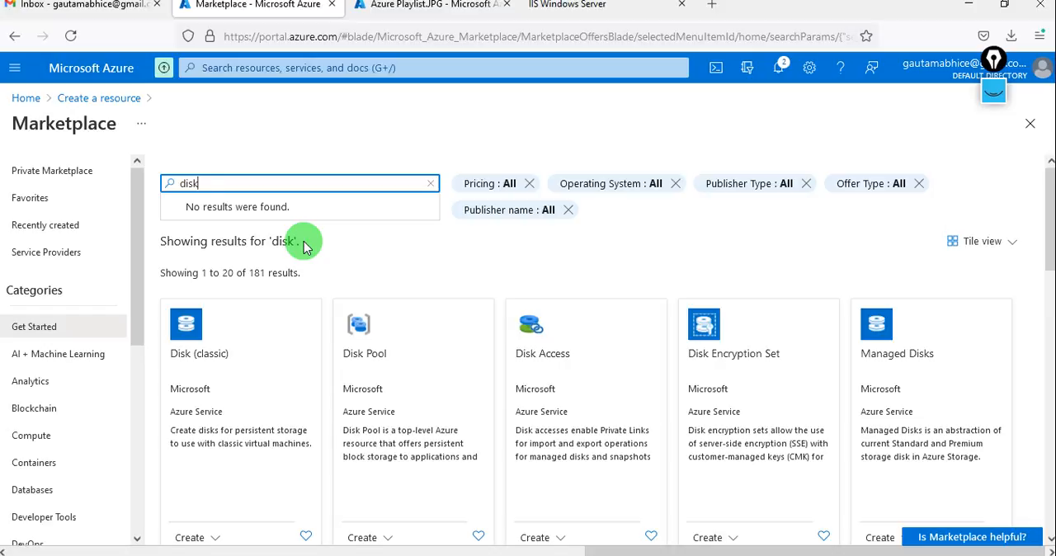
{"action": "scroll", "coordinate": [290, 408], "scroll_direction": "down", "scroll_amount": 1}
{"action": "scroll", "coordinate": [290, 408], "scroll_direction": "down", "scroll_amount": 5}
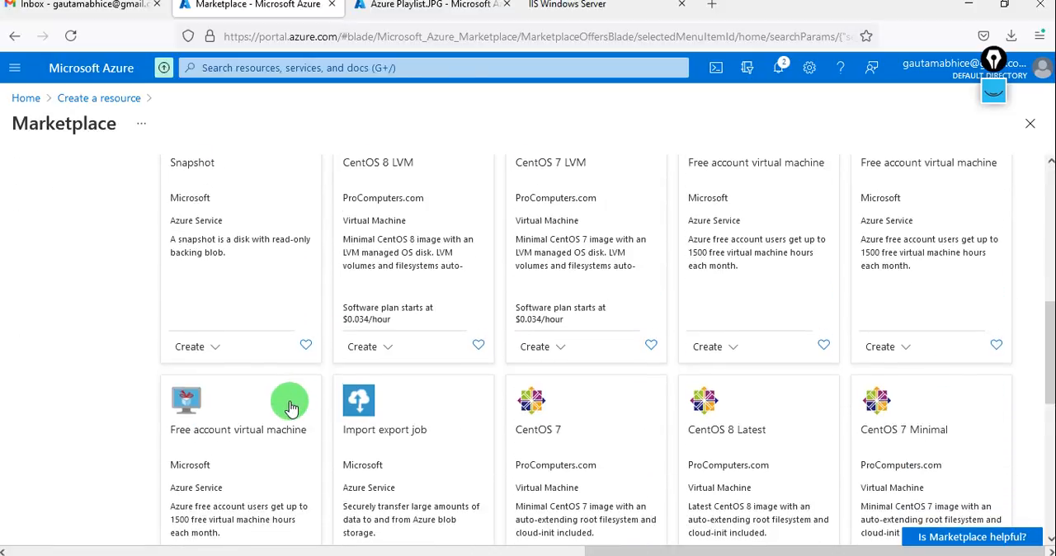
{"action": "scroll", "coordinate": [290, 407], "scroll_direction": "down", "scroll_amount": 1}
{"action": "scroll", "coordinate": [290, 407], "scroll_direction": "up", "scroll_amount": 4}
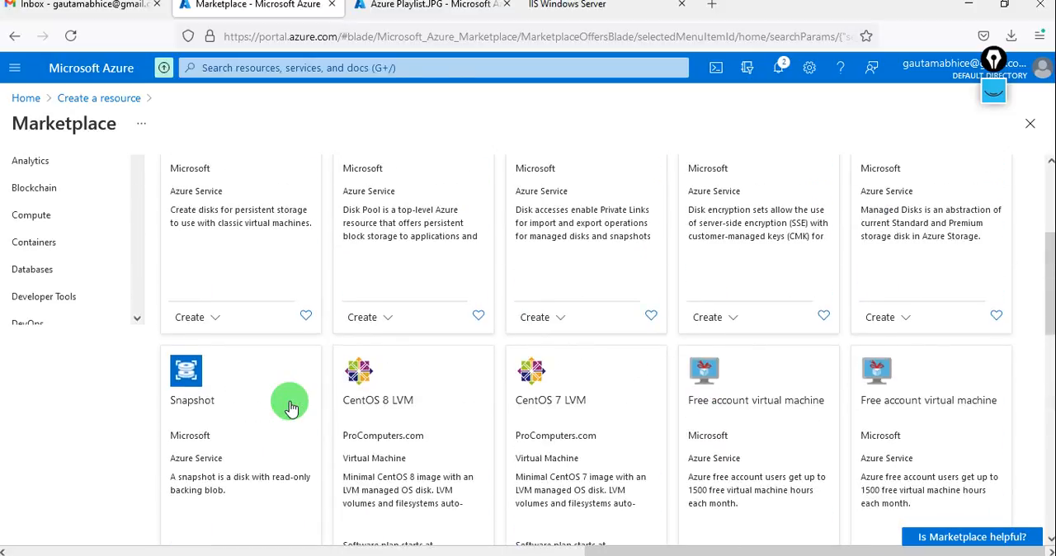
{"action": "scroll", "coordinate": [291, 407], "scroll_direction": "up", "scroll_amount": 2}
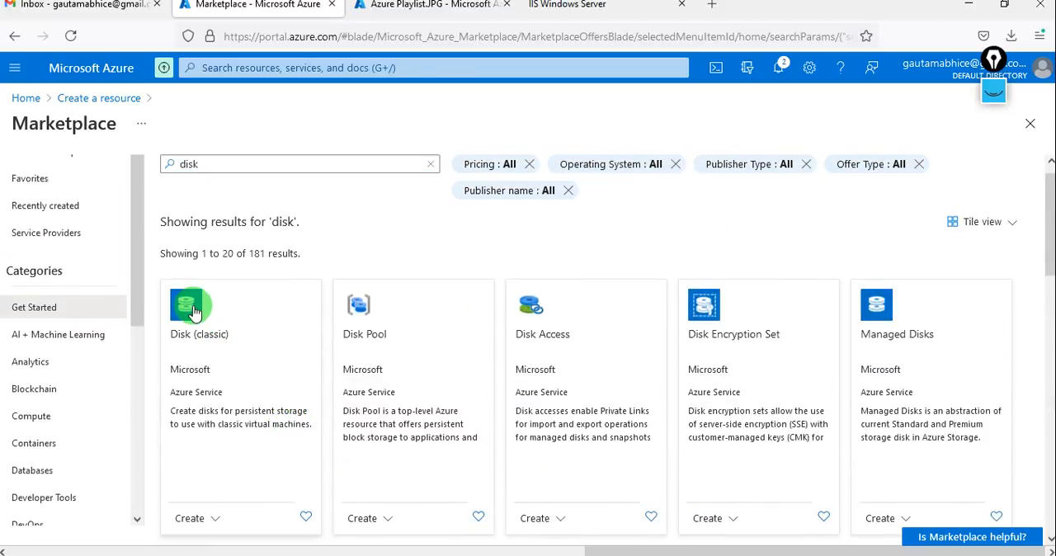
{"action": "left_click", "coordinate": [191, 311]}
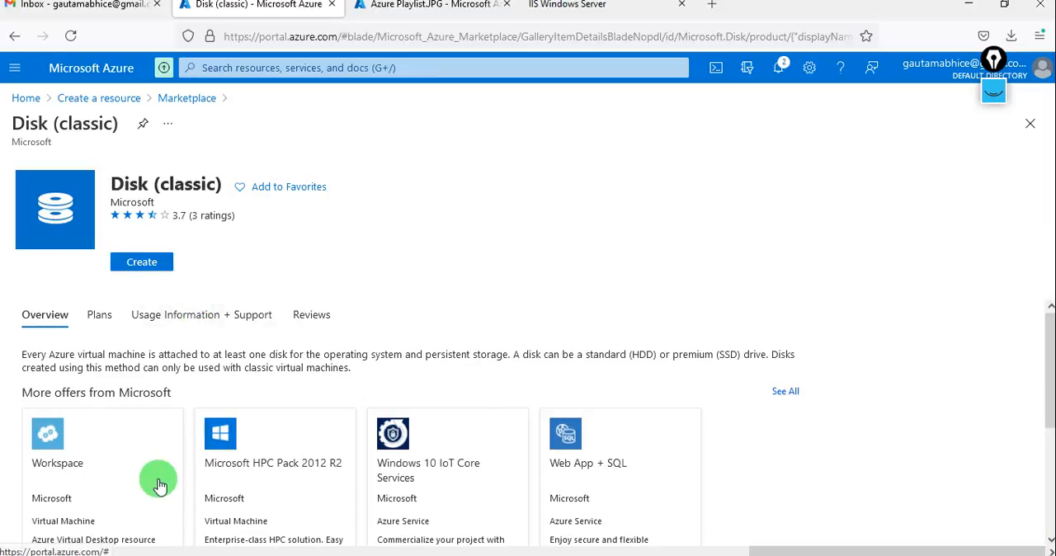
{"action": "left_click", "coordinate": [132, 267]}
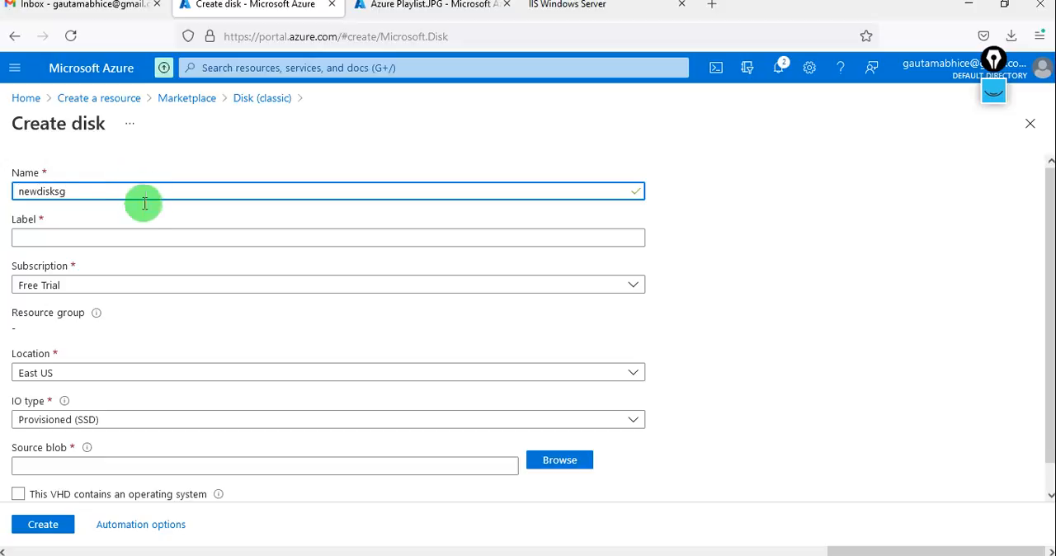
{"action": "left_click", "coordinate": [146, 237]}
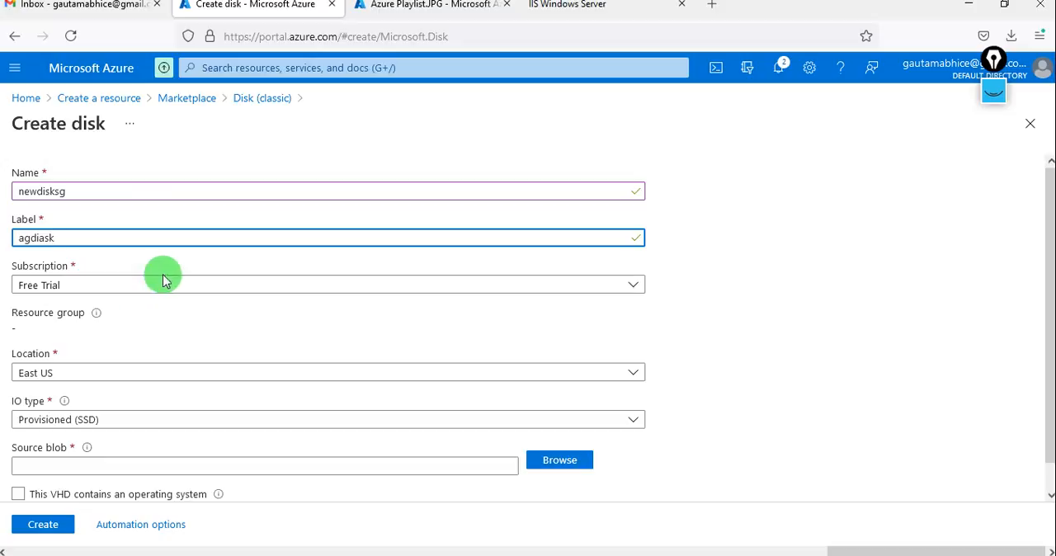
{"action": "scroll", "coordinate": [157, 351], "scroll_direction": "down", "scroll_amount": 1}
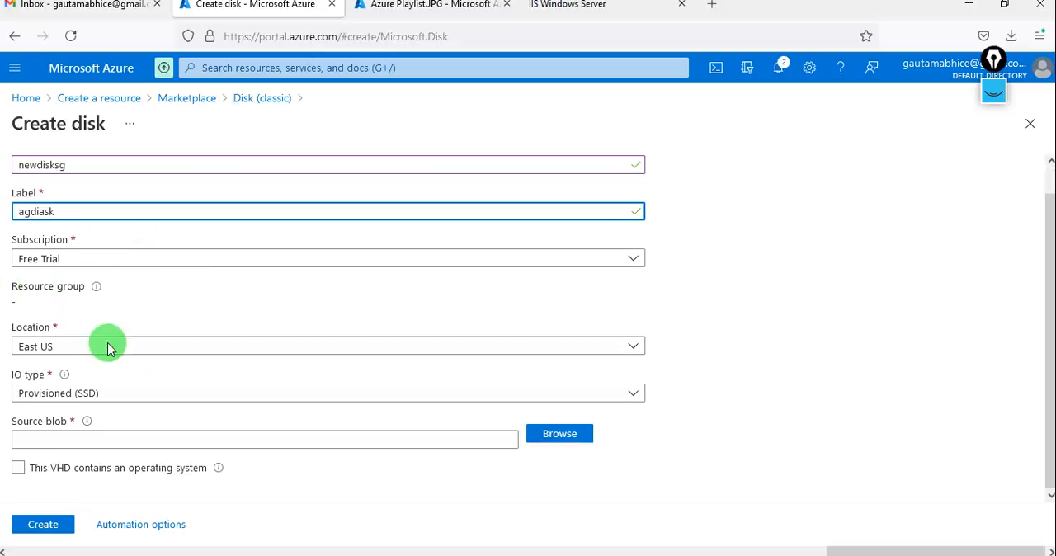
{"action": "left_click", "coordinate": [189, 399]}
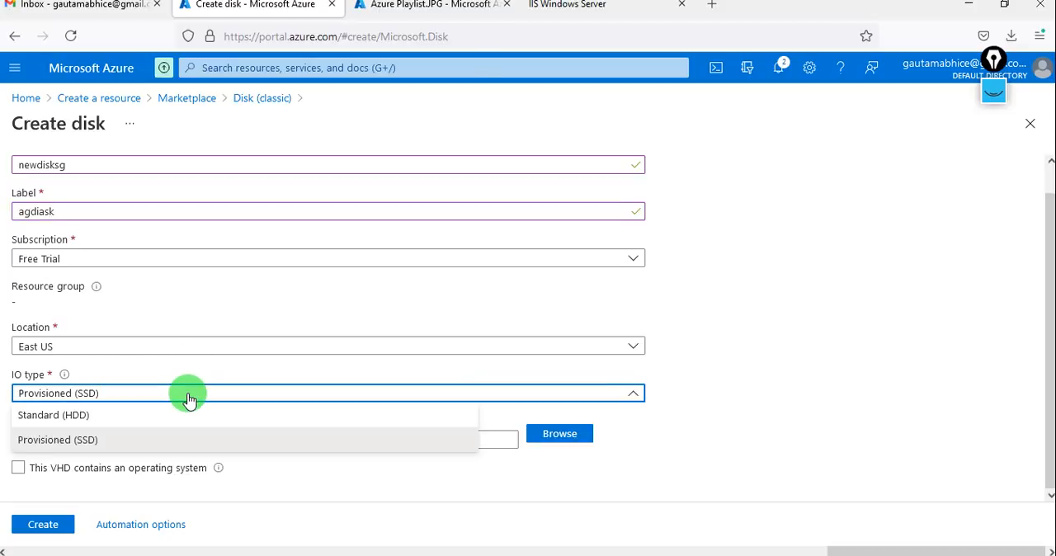
{"action": "left_click", "coordinate": [188, 396]}
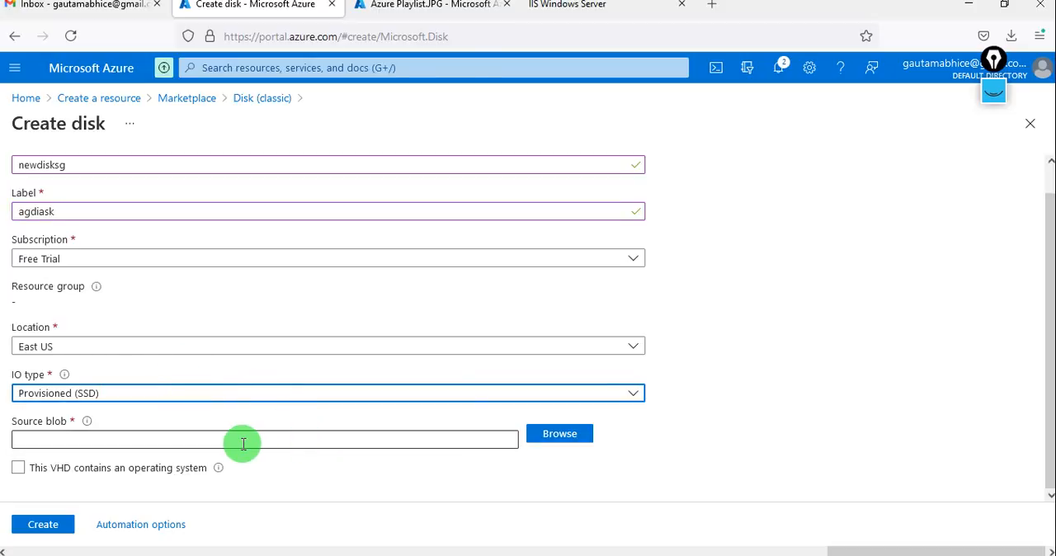
{"action": "left_click", "coordinate": [193, 354]}
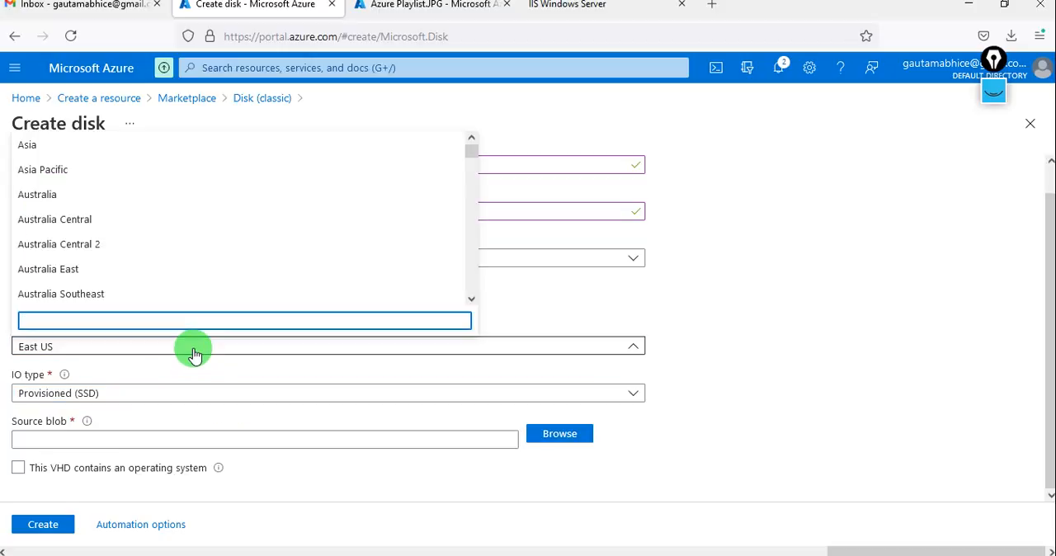
{"action": "left_click", "coordinate": [194, 354]}
{"action": "scroll", "coordinate": [194, 354], "scroll_direction": "up", "scroll_amount": 1}
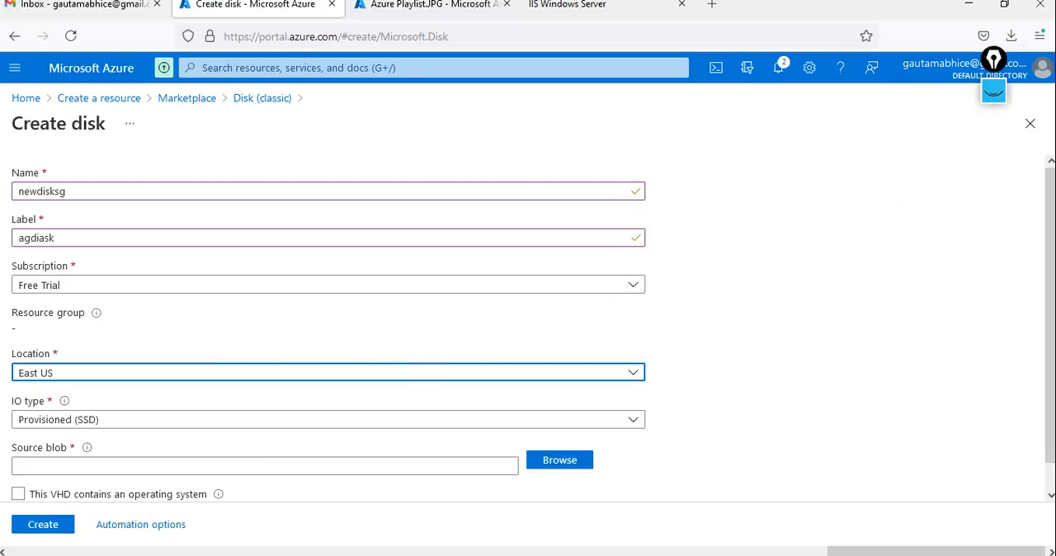
{"action": "left_click", "coordinate": [625, 136]}
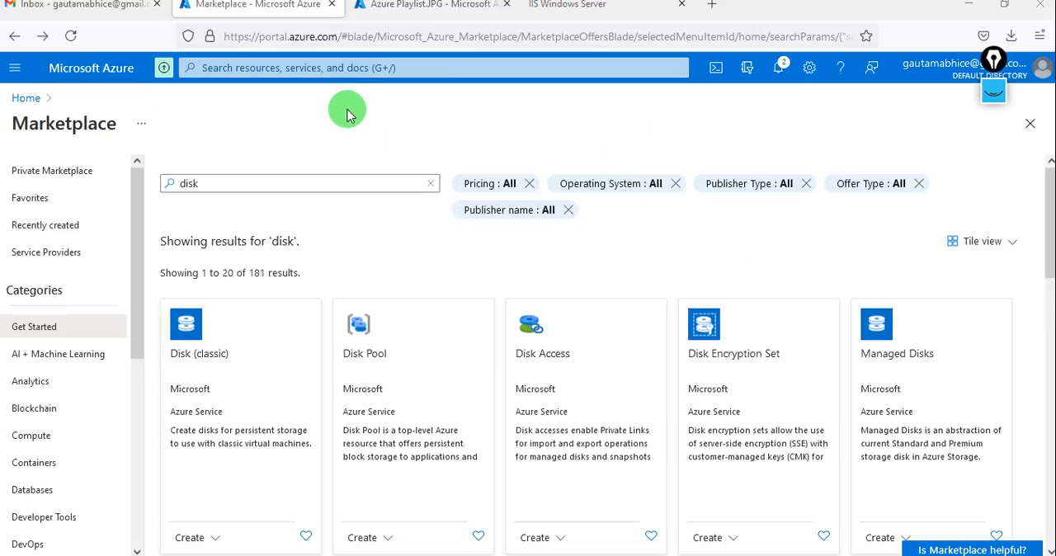
Search the portal for "disk" and open the Disks service.
{"action": "left_click", "coordinate": [315, 66]}
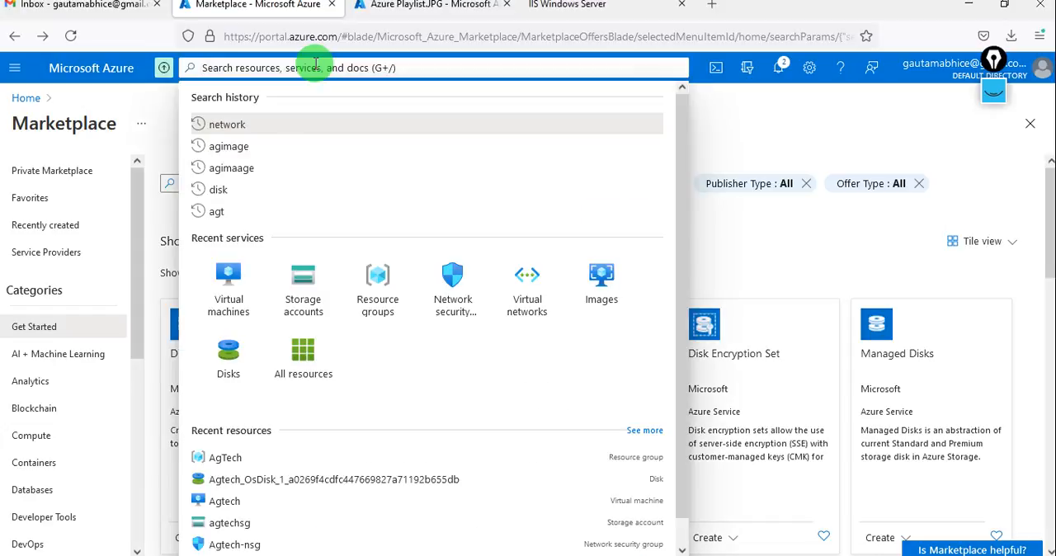
{"action": "type", "text": "disk"}
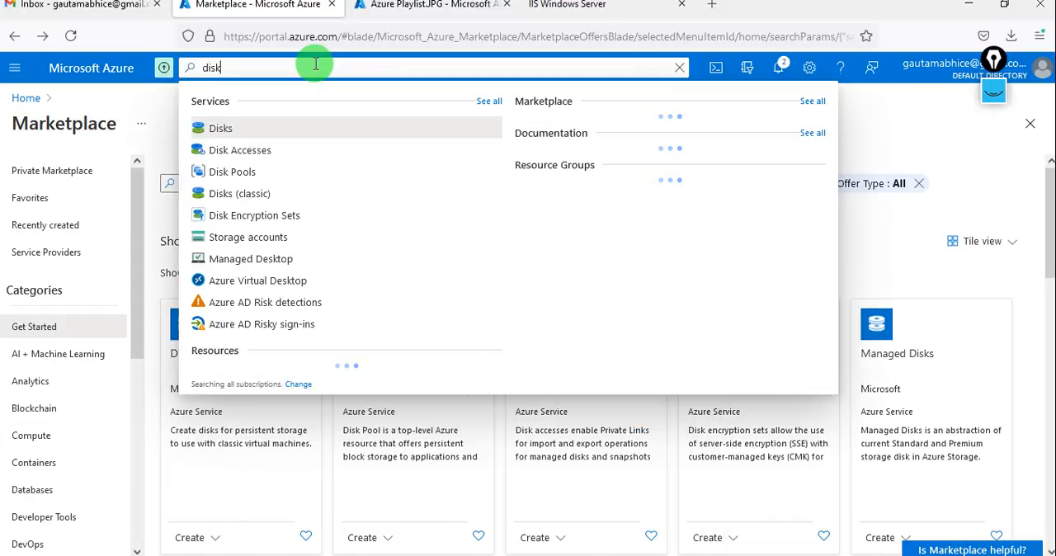
{"action": "left_click", "coordinate": [229, 126]}
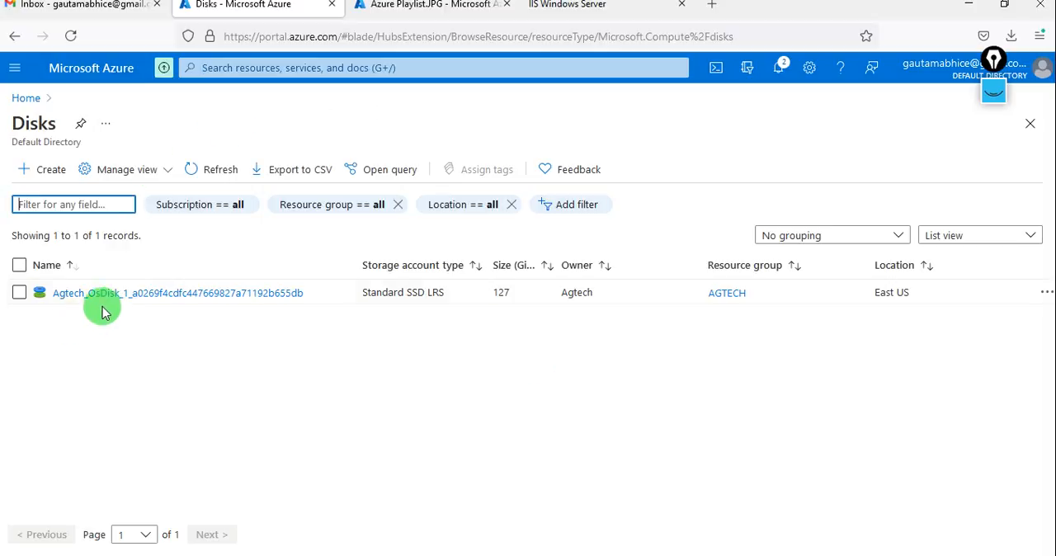
Start creating a managed disk in the AgTech resource group and name it agtest1.
{"action": "left_click", "coordinate": [45, 180]}
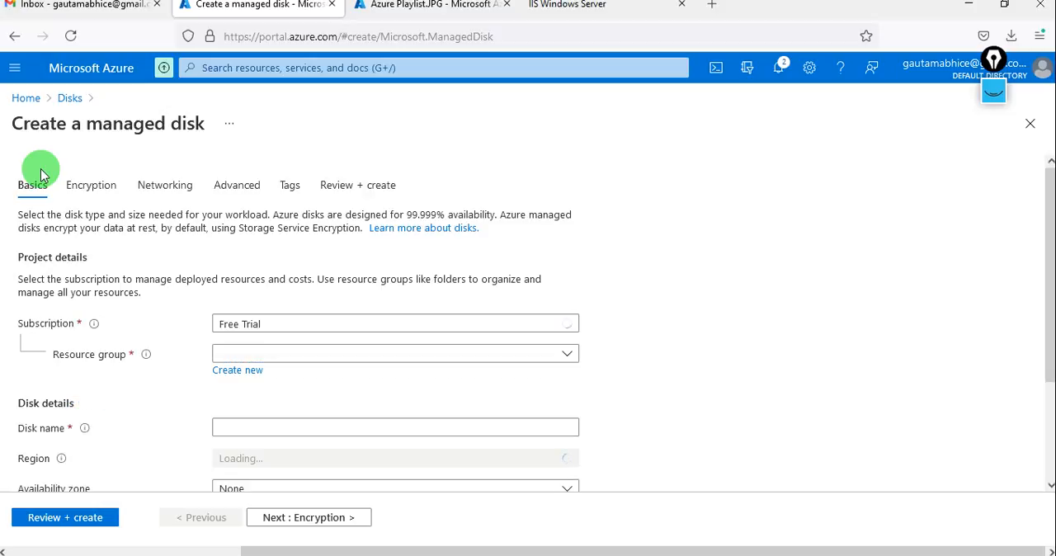
{"action": "scroll", "coordinate": [159, 387], "scroll_direction": "down", "scroll_amount": 2}
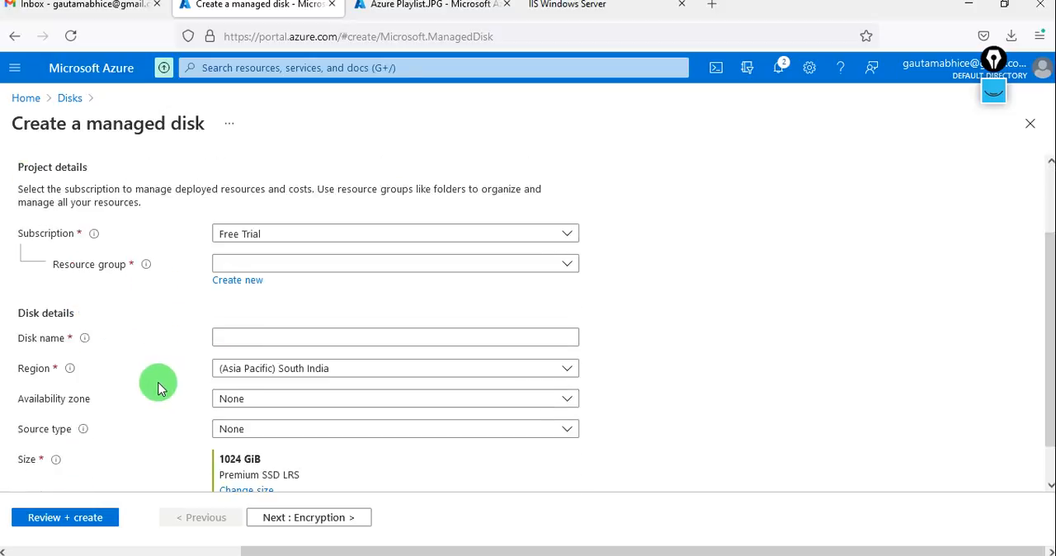
{"action": "left_click", "coordinate": [313, 253]}
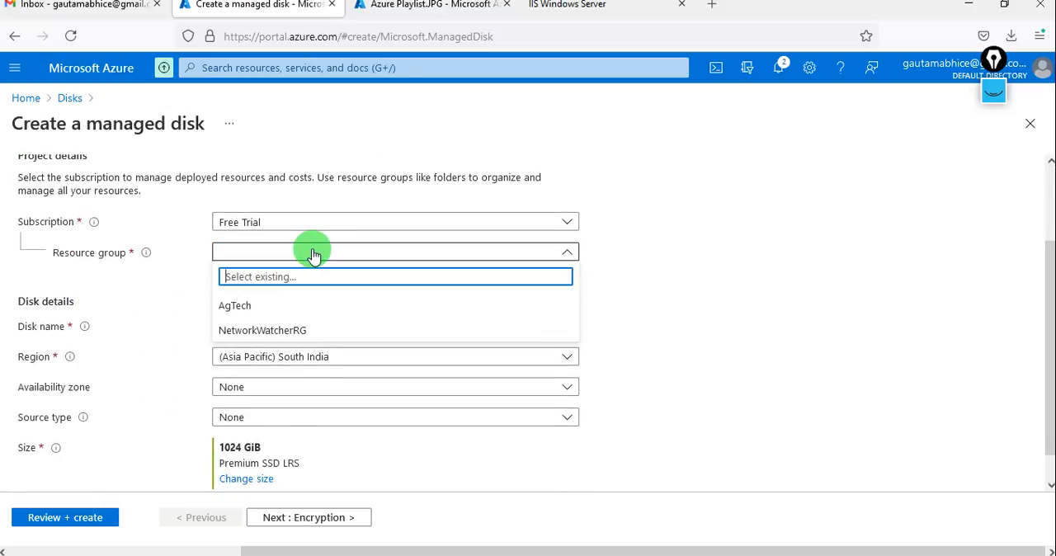
{"action": "left_click", "coordinate": [259, 305]}
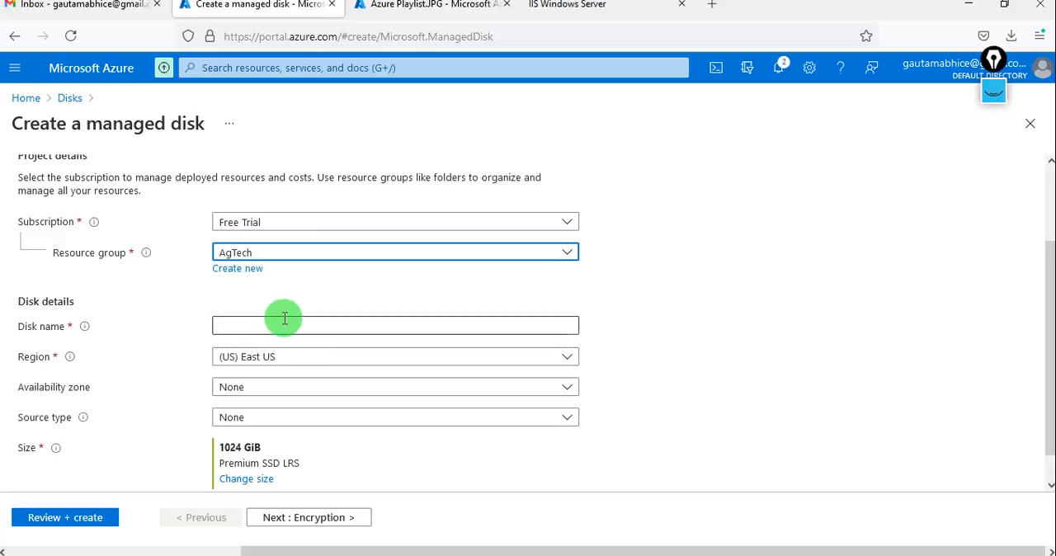
{"action": "left_click", "coordinate": [284, 323]}
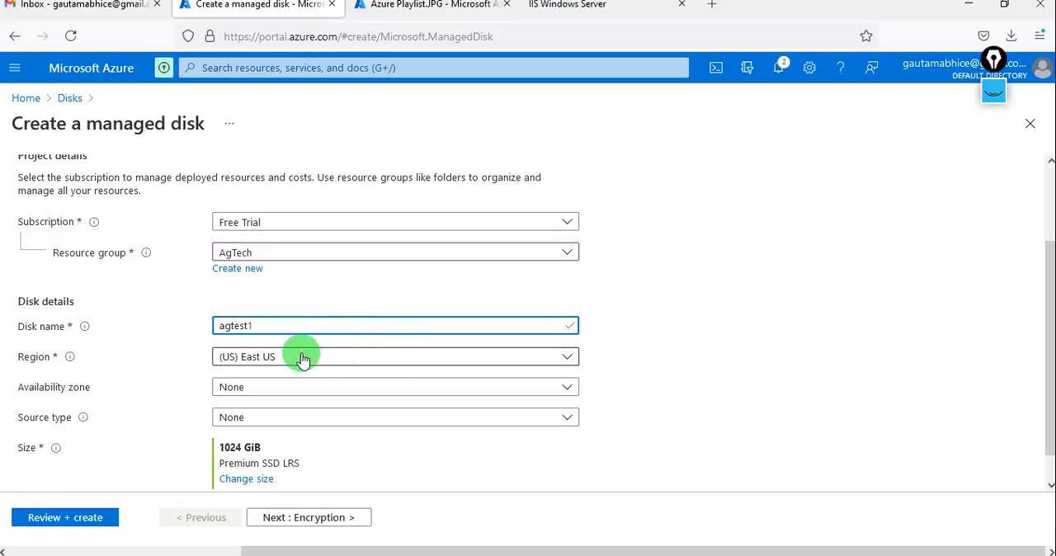
Set the new disk's source type to Snapshot and choose AGsnap as the source snapshot.
{"action": "scroll", "coordinate": [252, 391], "scroll_direction": "down", "scroll_amount": 1}
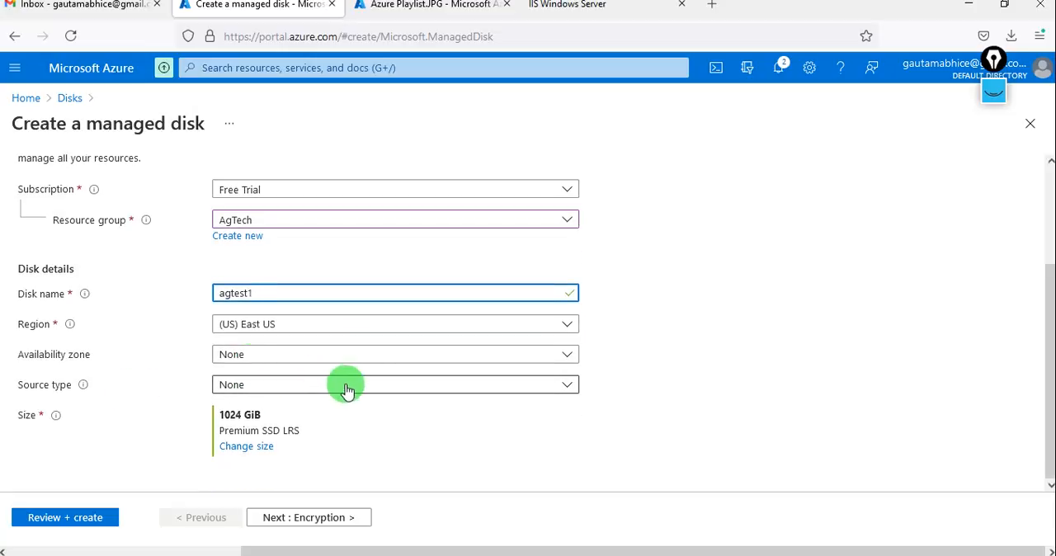
{"action": "left_click", "coordinate": [377, 387]}
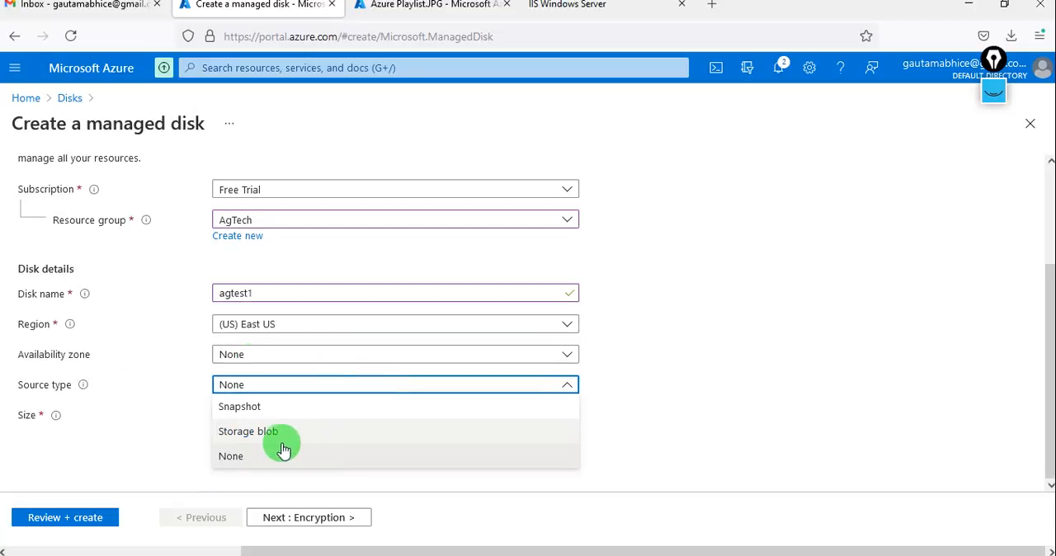
{"action": "left_click", "coordinate": [267, 410]}
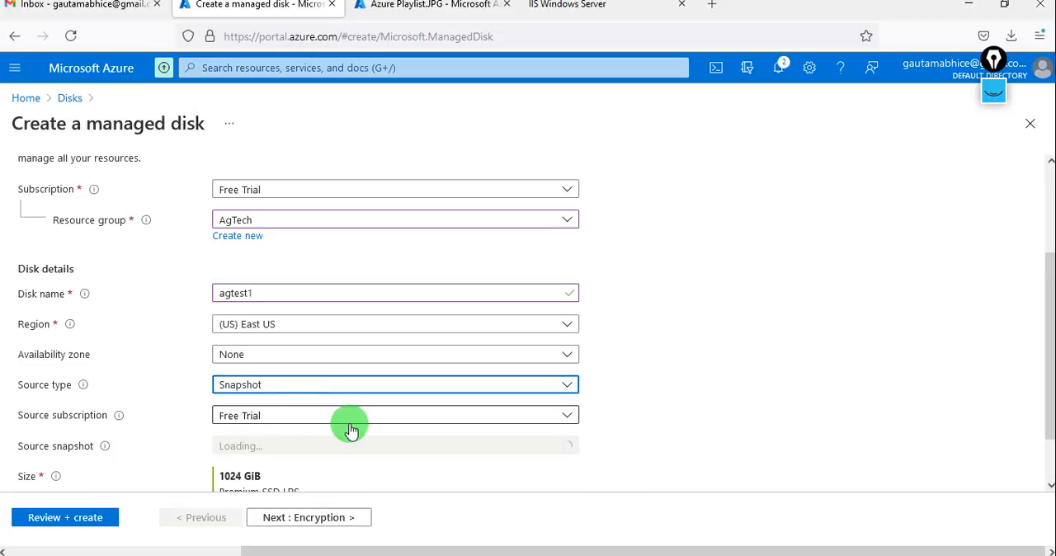
{"action": "scroll", "coordinate": [349, 427], "scroll_direction": "down", "scroll_amount": 2}
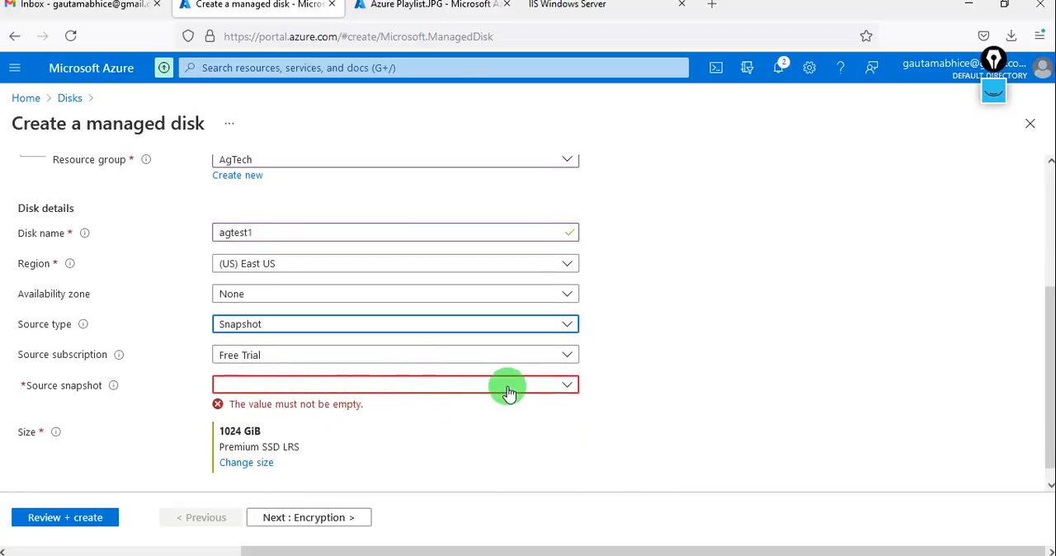
{"action": "left_click", "coordinate": [505, 389]}
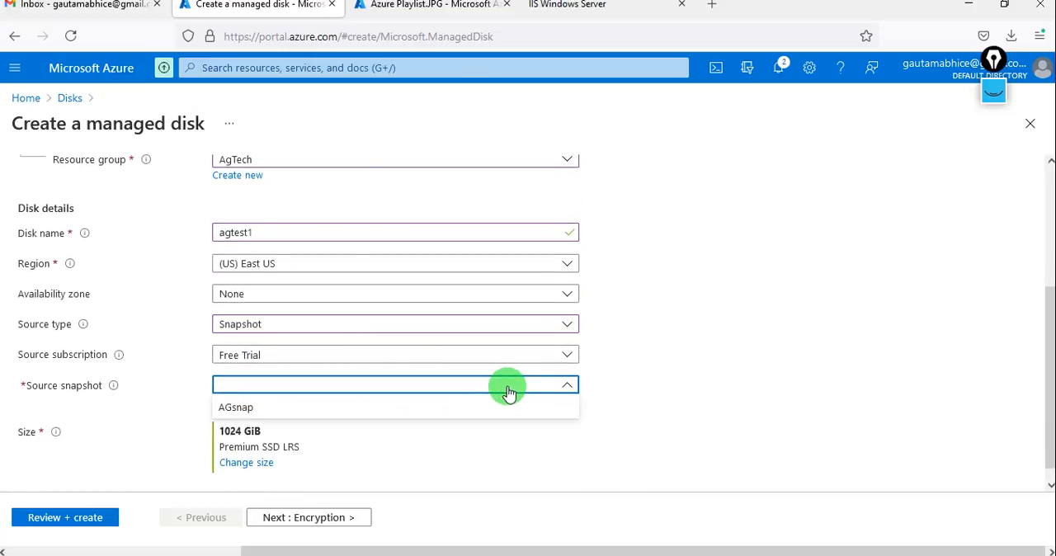
{"action": "left_click", "coordinate": [307, 409]}
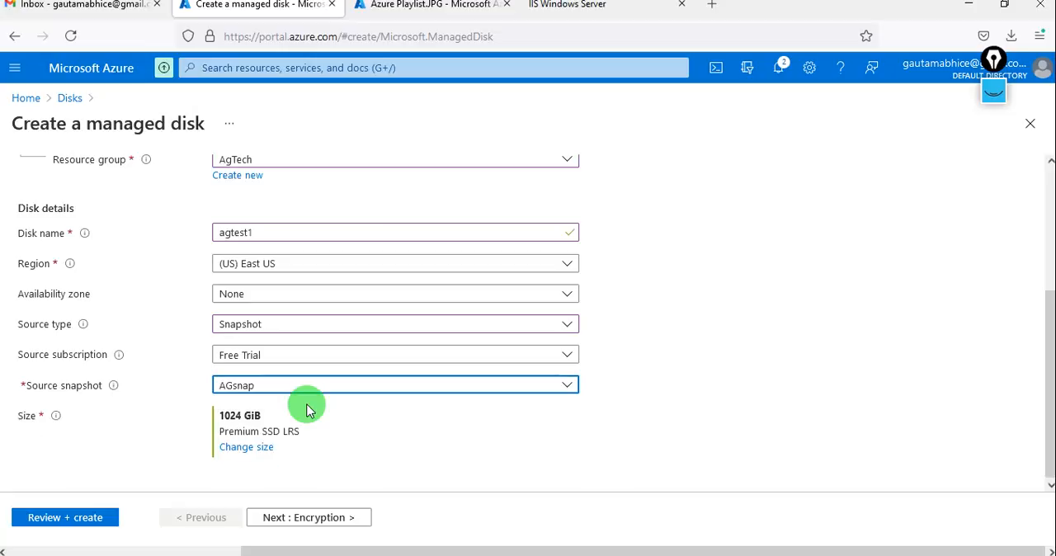
Change the disk size to 128 GiB (P10) with the Premium SSD locally-redundant SKU.
{"action": "left_click", "coordinate": [247, 448]}
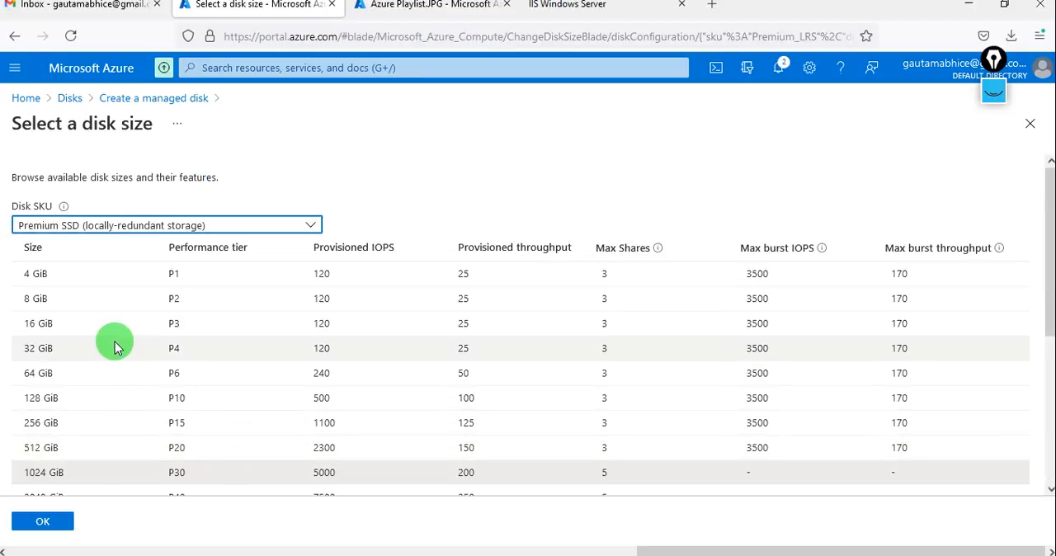
{"action": "left_click", "coordinate": [126, 399]}
{"action": "left_click", "coordinate": [50, 523]}
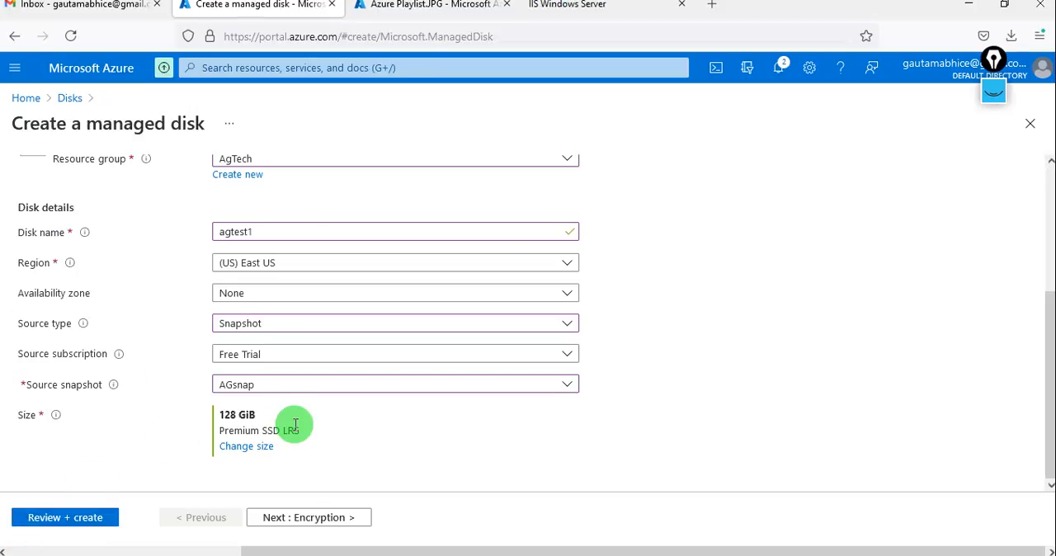
Review the agtest1 disk settings, create the disk and return to the portal home page.
{"action": "scroll", "coordinate": [294, 424], "scroll_direction": "up", "scroll_amount": 3}
{"action": "scroll", "coordinate": [293, 424], "scroll_direction": "down", "scroll_amount": 3}
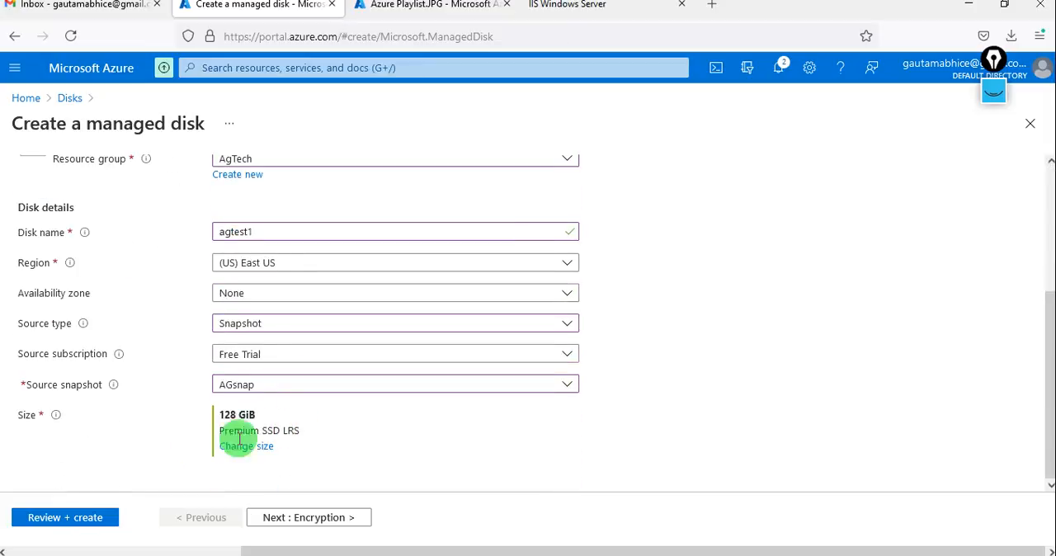
{"action": "scroll", "coordinate": [181, 397], "scroll_direction": "up", "scroll_amount": 3}
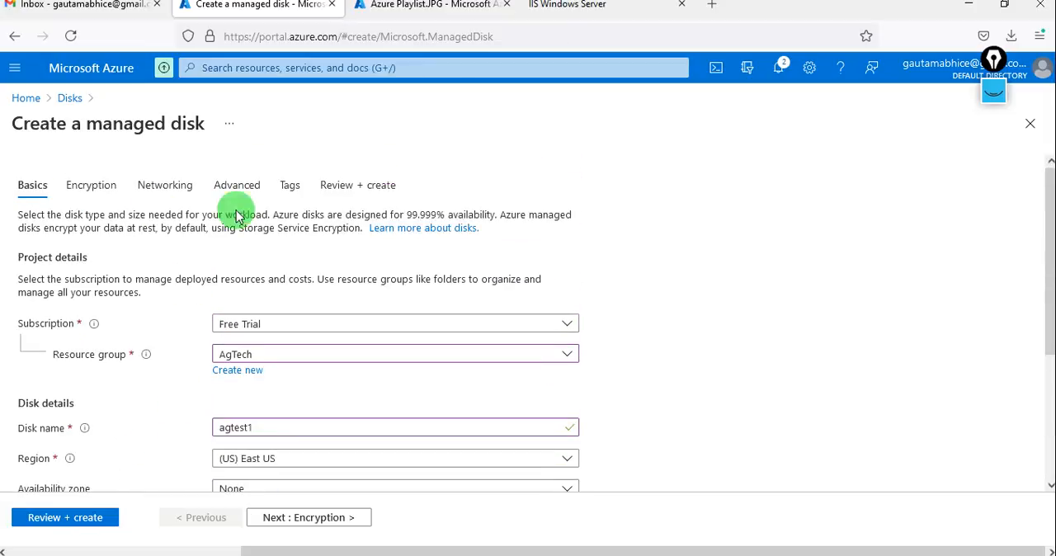
{"action": "scroll", "coordinate": [177, 349], "scroll_direction": "down", "scroll_amount": 3}
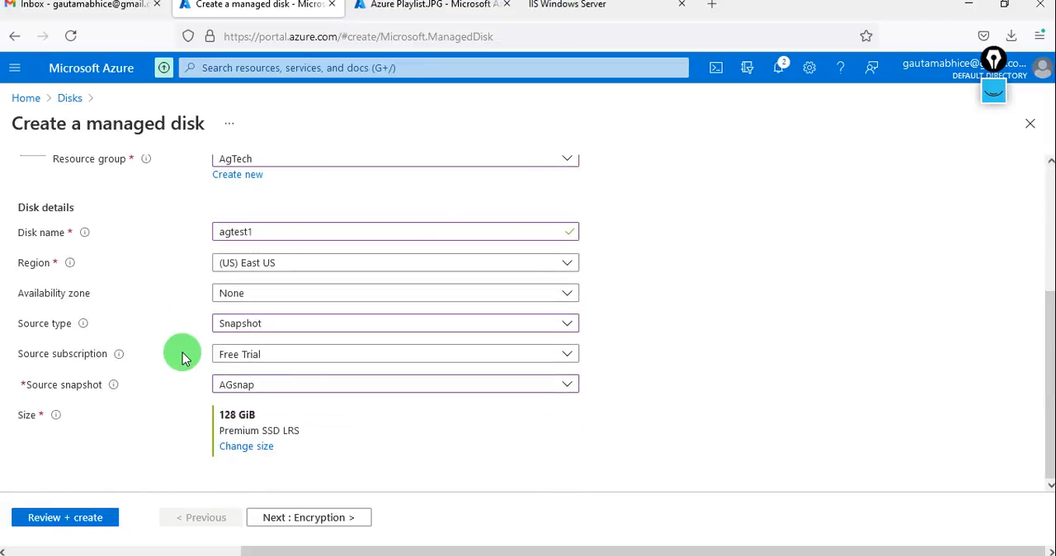
{"action": "left_click", "coordinate": [66, 517]}
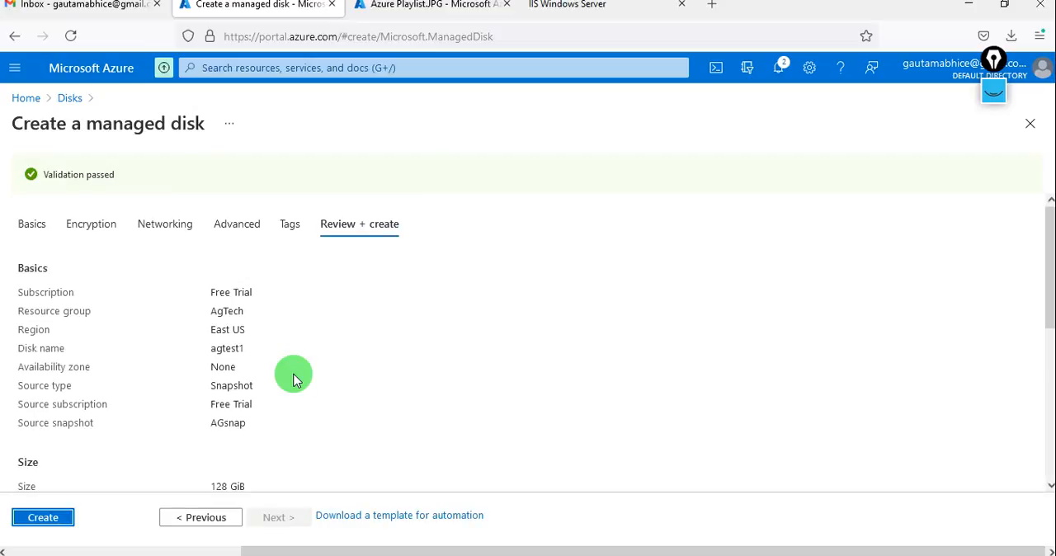
{"action": "left_click", "coordinate": [55, 517]}
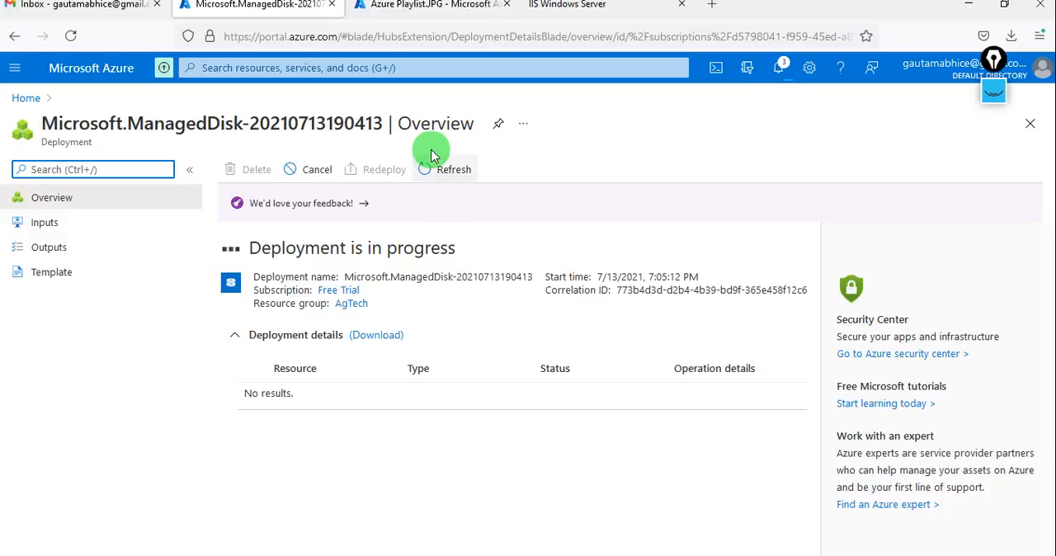
{"action": "left_click", "coordinate": [20, 99]}
Launch Remote Desktop Connection (mstsc), connect to 52.146.17.95 with the account password and accept the certificate warning.
{"action": "key", "text": "super+r"}
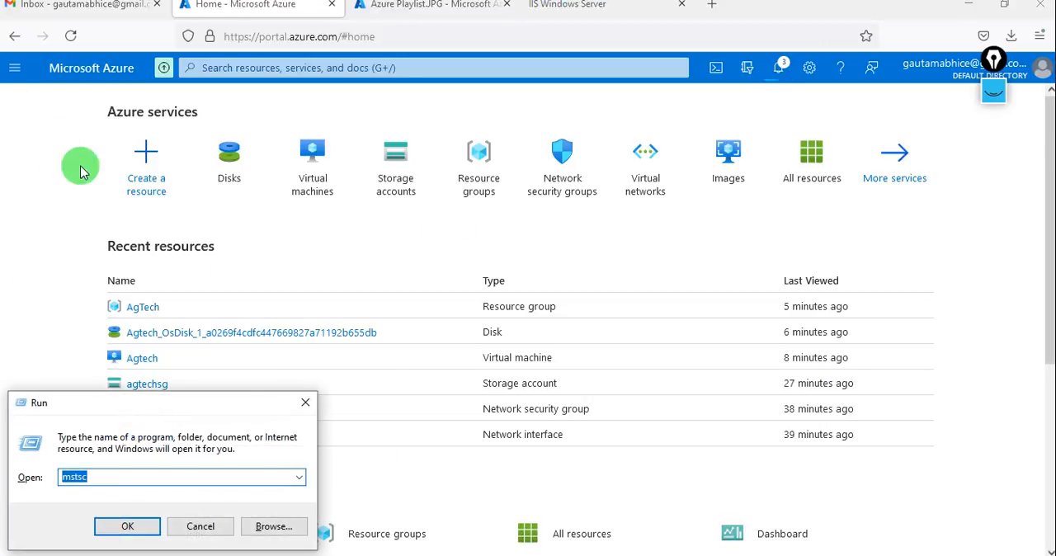
{"action": "key", "text": "Return"}
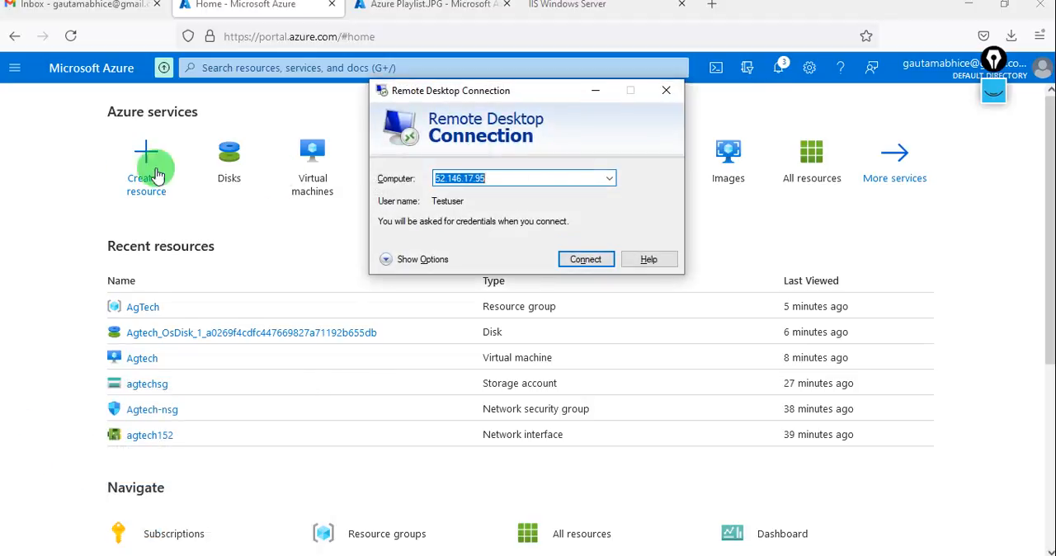
{"action": "left_click", "coordinate": [587, 261]}
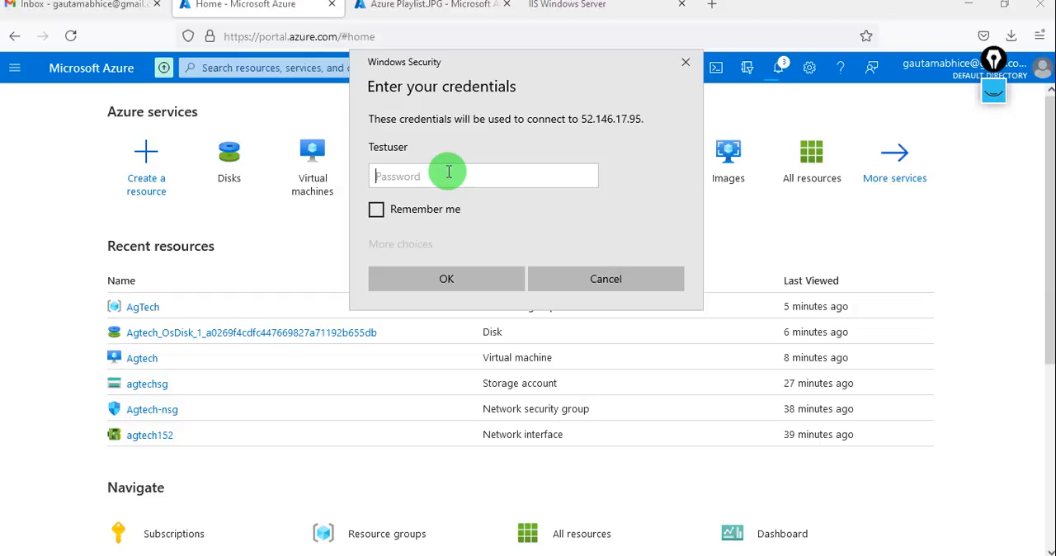
{"action": "type", "text": "•••"}
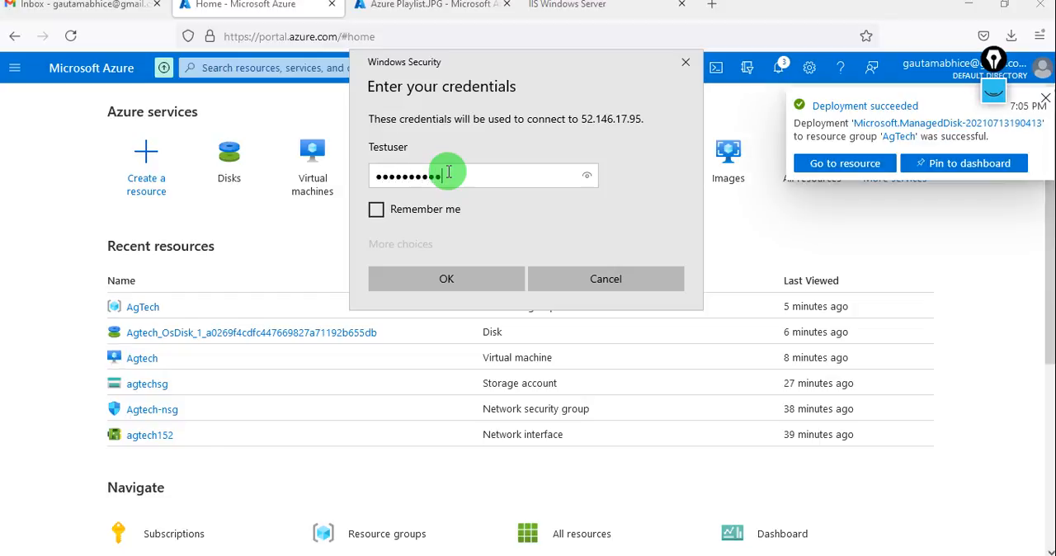
{"action": "key", "text": "Return"}
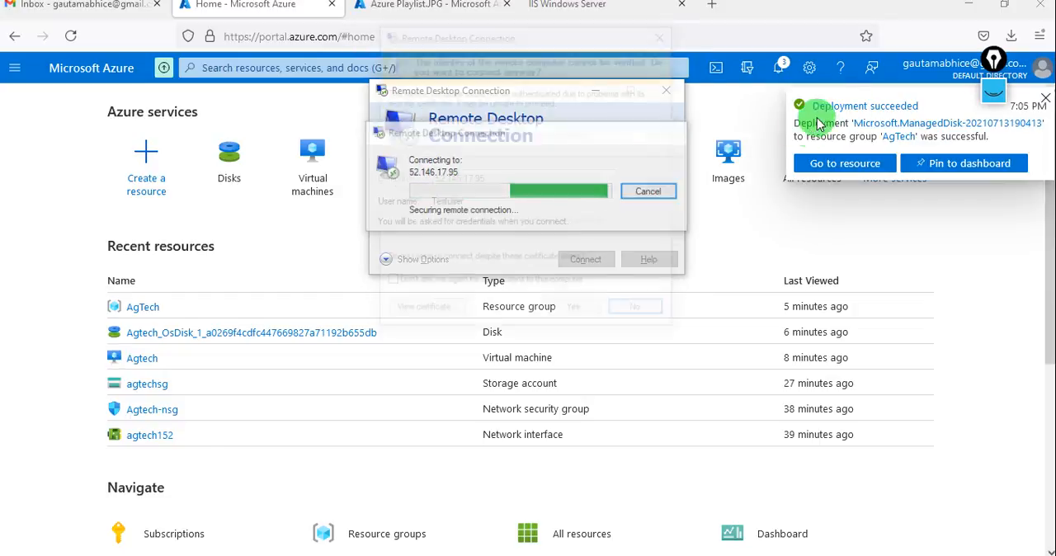
{"action": "left_click", "coordinate": [585, 314]}
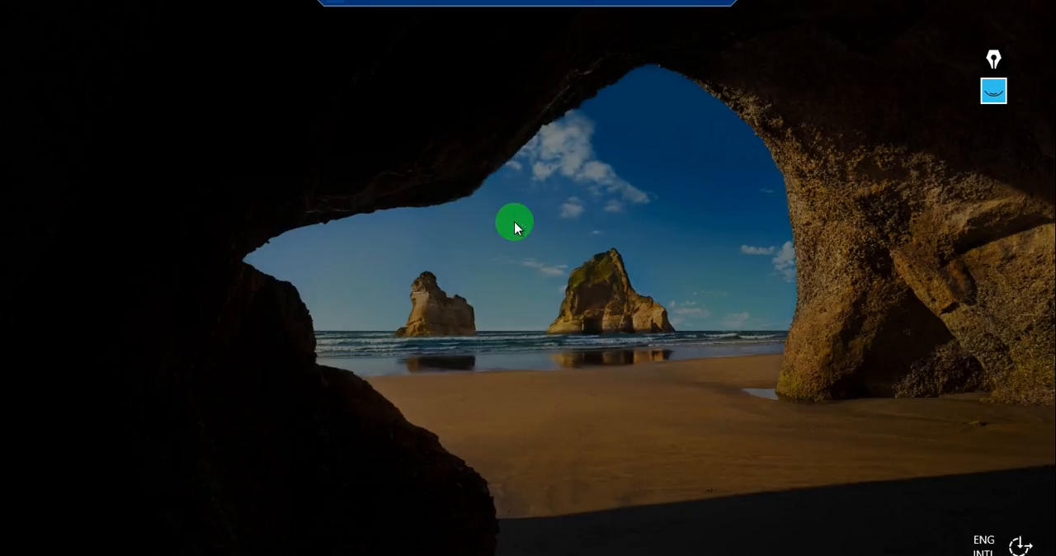
{"action": "left_click", "coordinate": [514, 221]}
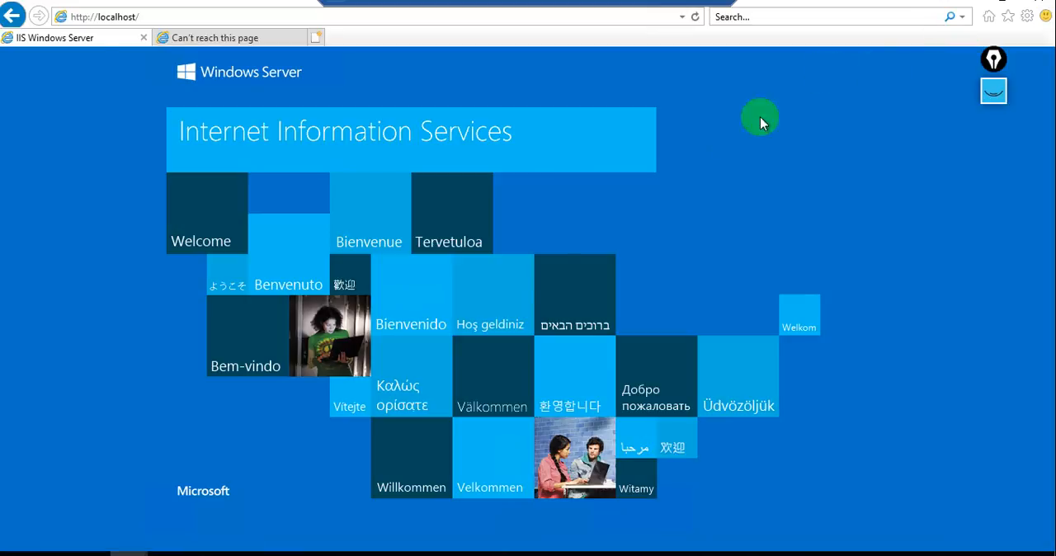
Show the remote VM's desktop and permanently delete the item named ag.
{"action": "key", "text": "super+d"}
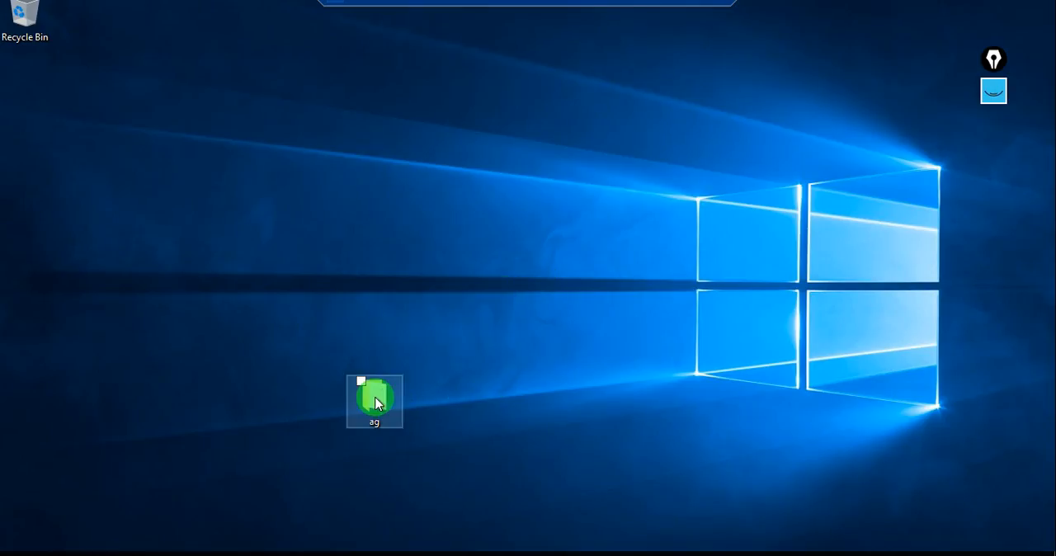
{"action": "key", "text": "shift+Delete"}
{"action": "key", "text": "Return"}
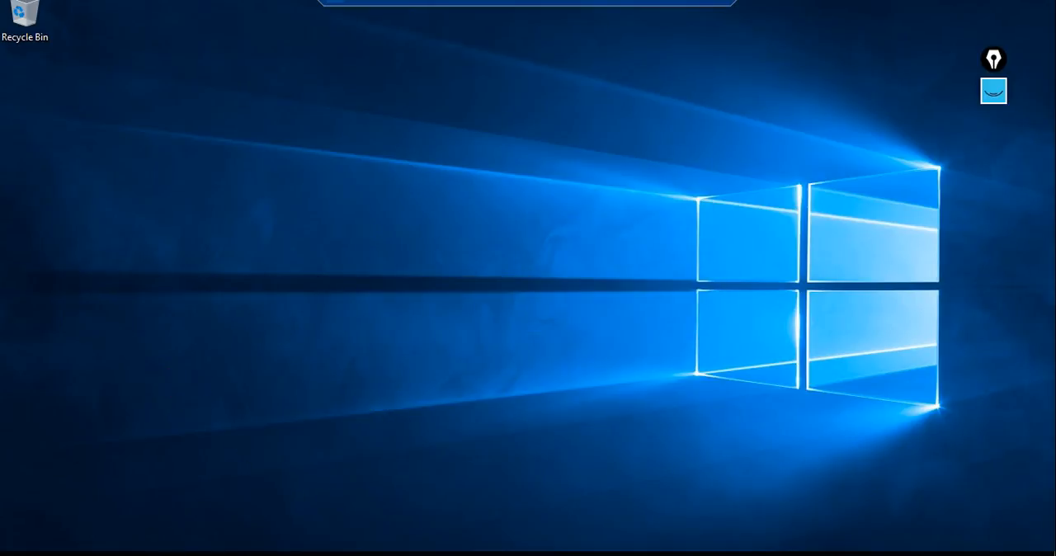
Open the C:\inetpub\wwwroot folder in File Explorer on the remote VM.
{"action": "key", "text": "super+e"}
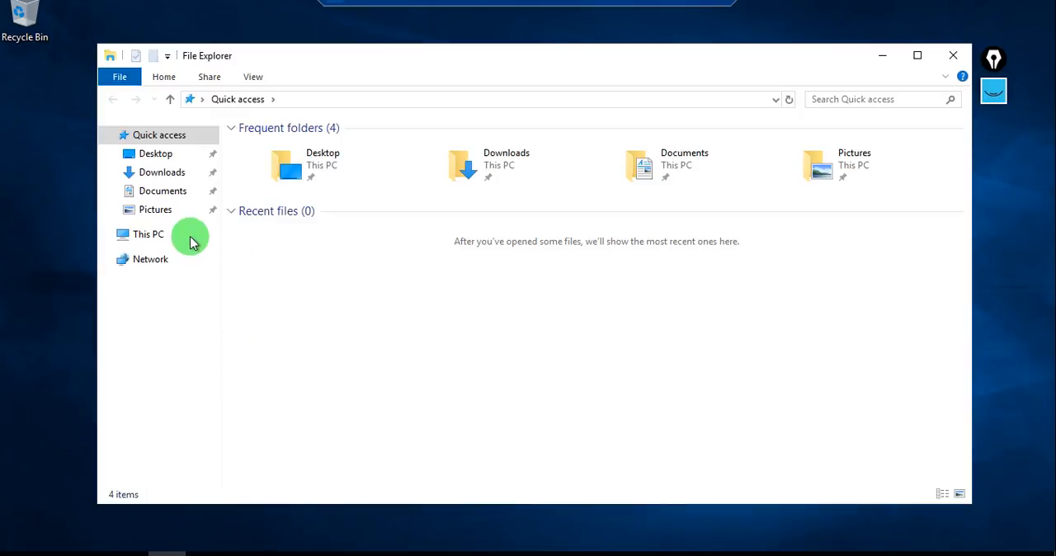
{"action": "left_click", "coordinate": [165, 238]}
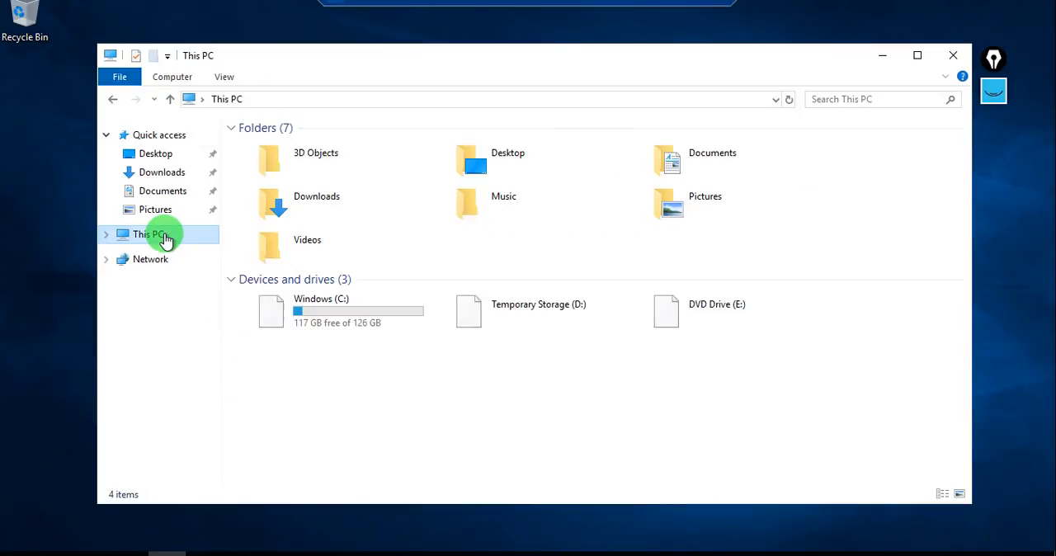
{"action": "double_click", "coordinate": [328, 304]}
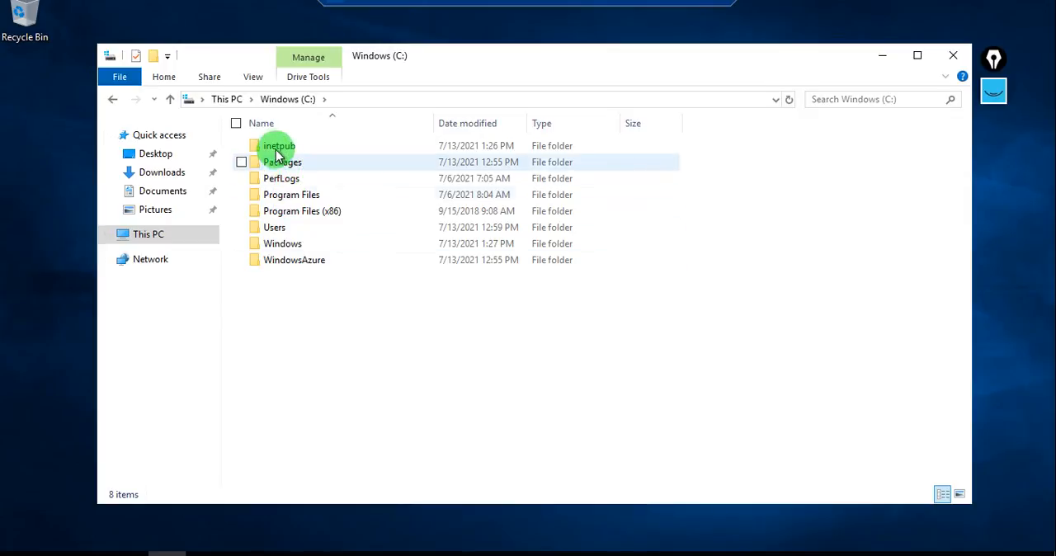
{"action": "left_click", "coordinate": [276, 148]}
{"action": "double_click", "coordinate": [275, 148]}
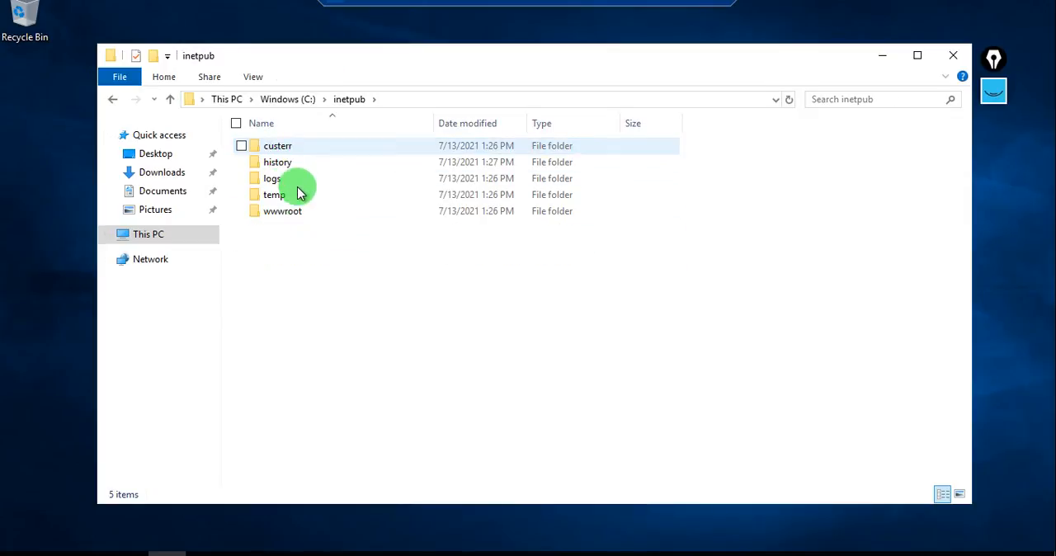
{"action": "left_click", "coordinate": [296, 212]}
{"action": "double_click", "coordinate": [297, 212]}
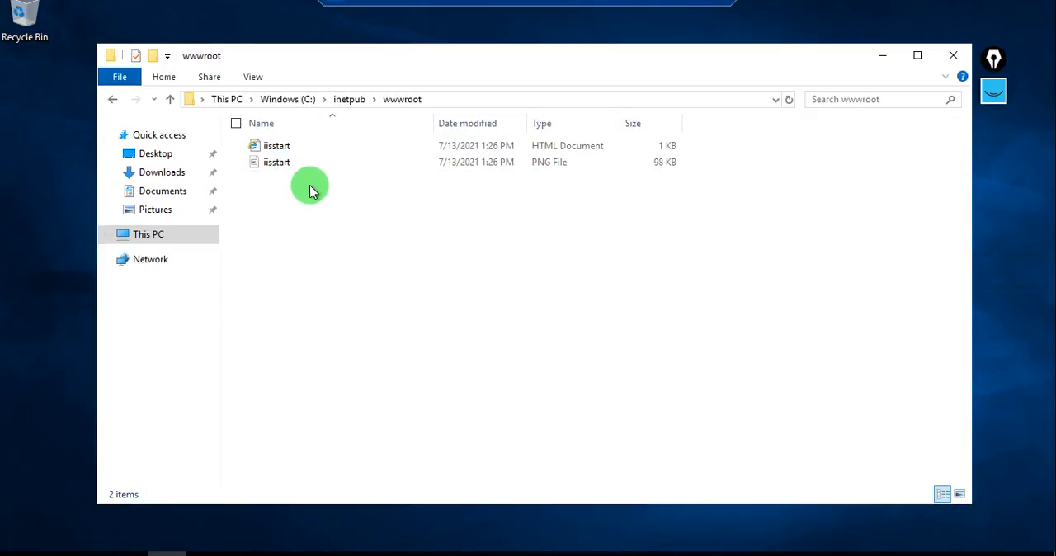
Permanently delete both iisstart files (HTML and PNG) from wwwroot and close the folder window.
{"action": "left_click", "coordinate": [314, 163]}
{"action": "left_click", "coordinate": [321, 147], "text": "ctrl"}
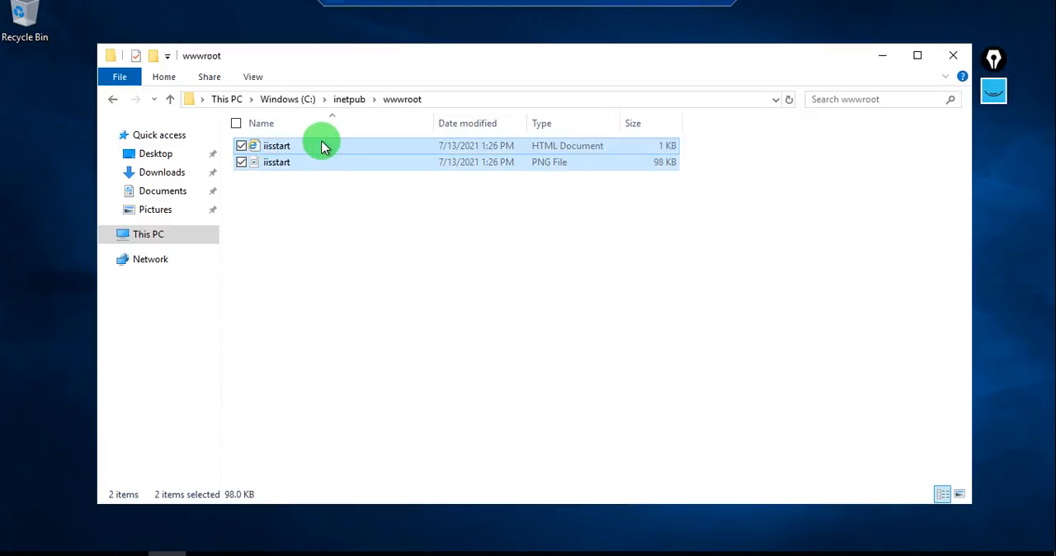
{"action": "key", "text": "shift+Delete"}
{"action": "key", "text": "Return"}
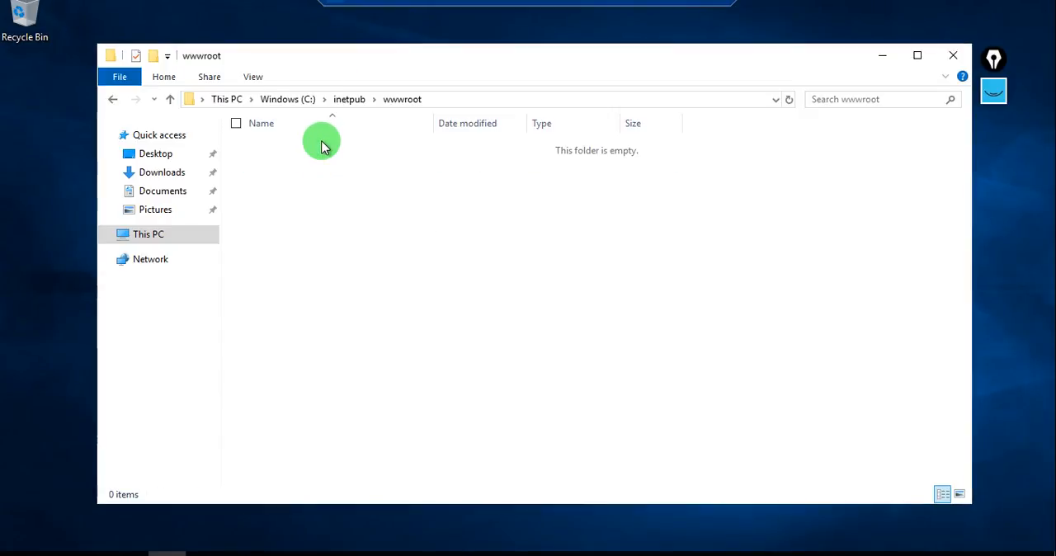
{"action": "left_click", "coordinate": [950, 57]}
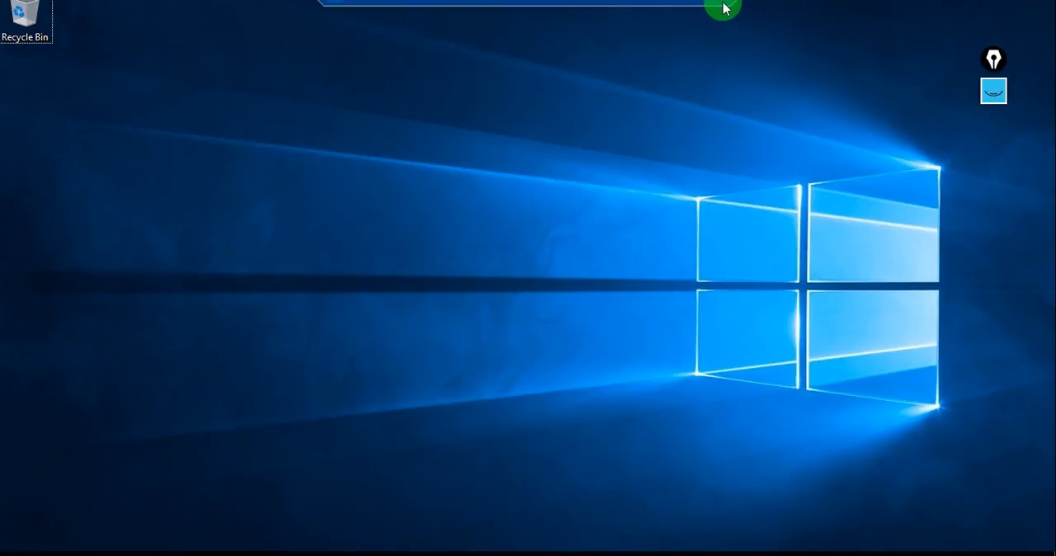
Disconnect the remote desktop session and reload the IIS page at 52.146.17.95 in the browser.
{"action": "left_click", "coordinate": [723, 9]}
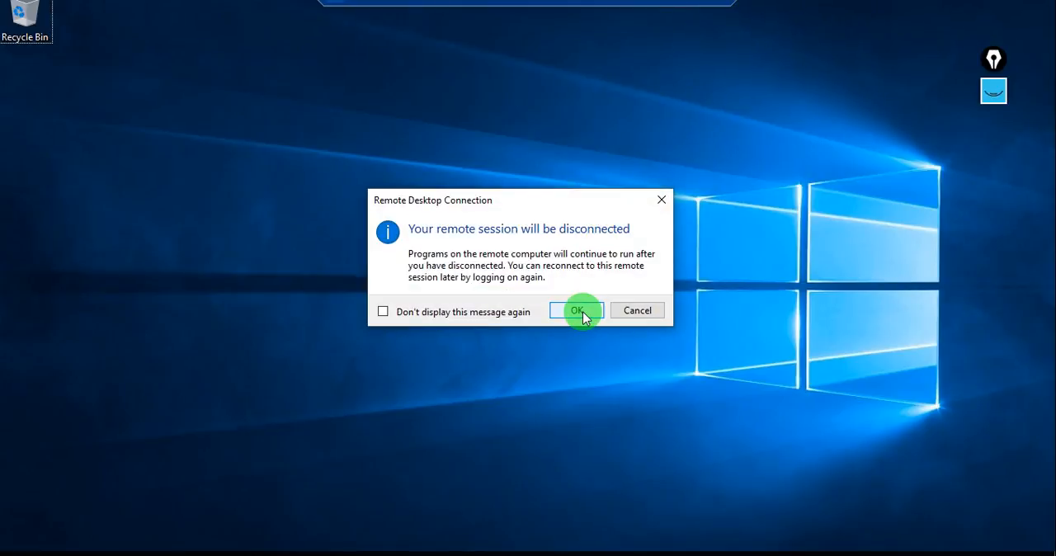
{"action": "left_click", "coordinate": [578, 311]}
{"action": "left_click", "coordinate": [582, 11]}
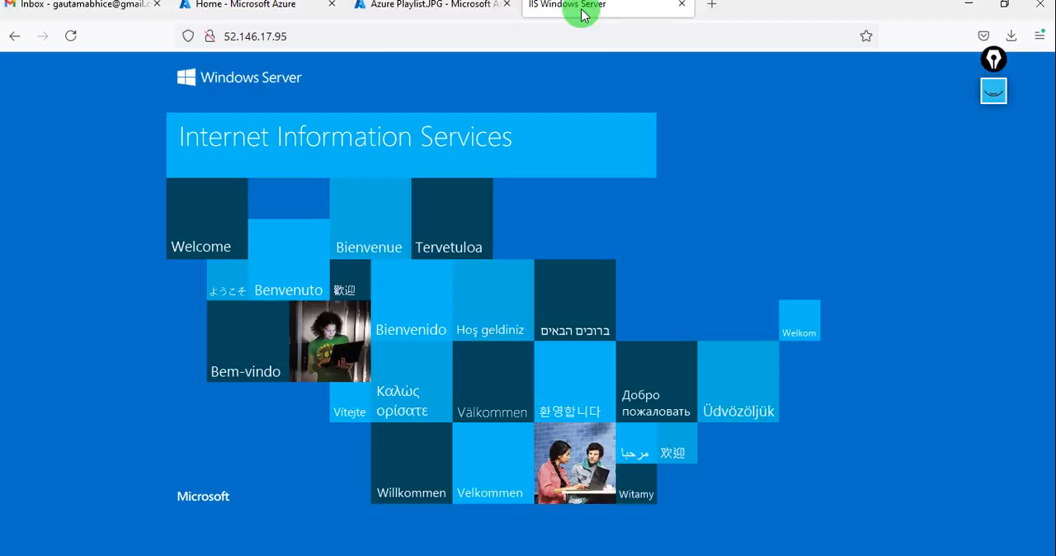
{"action": "left_click", "coordinate": [432, 36]}
{"action": "key", "text": "Return"}
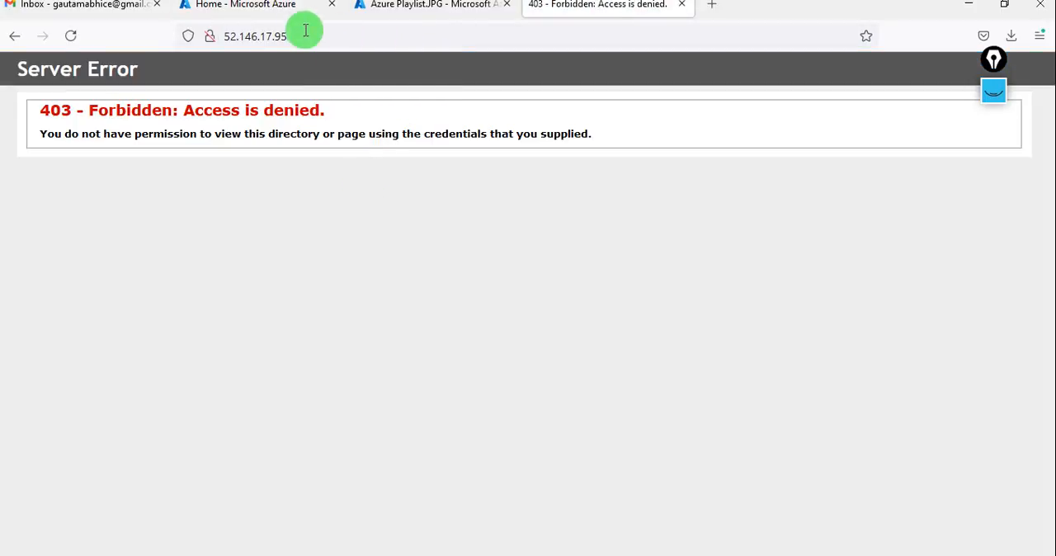
Open the Agtech virtual machine's disks in the Azure portal and start an OS disk swap.
{"action": "left_click", "coordinate": [278, 17]}
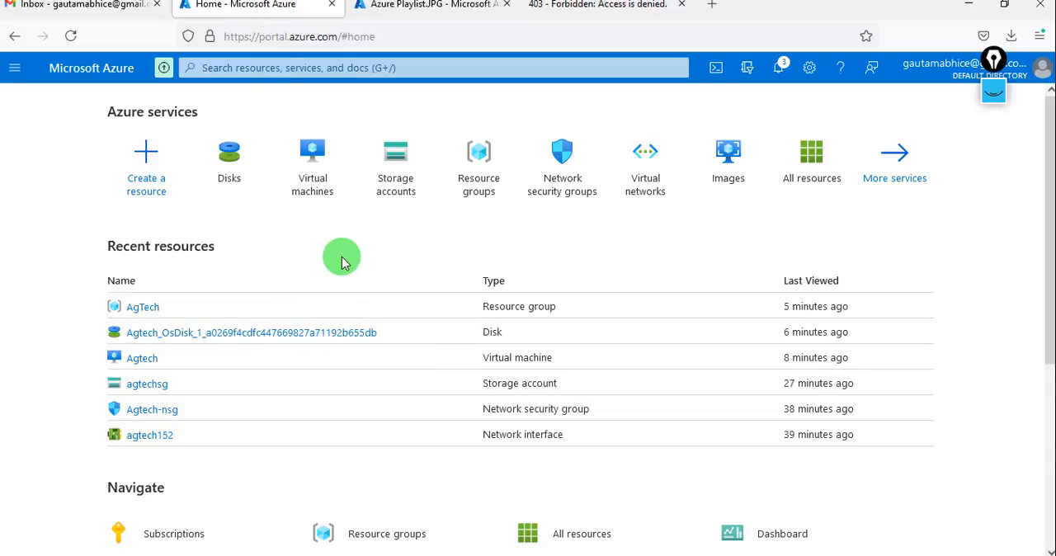
{"action": "left_click", "coordinate": [313, 164]}
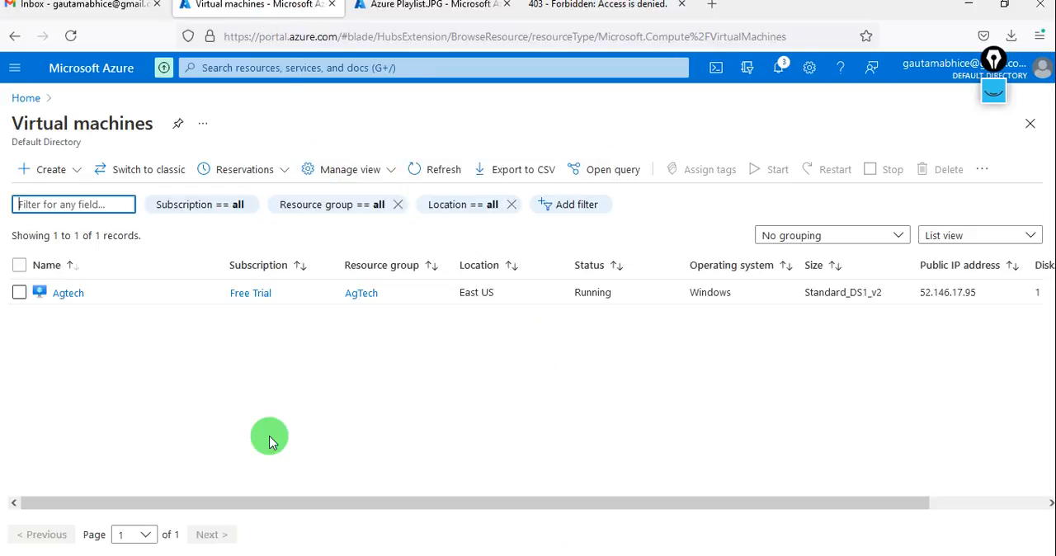
{"action": "left_click", "coordinate": [69, 294]}
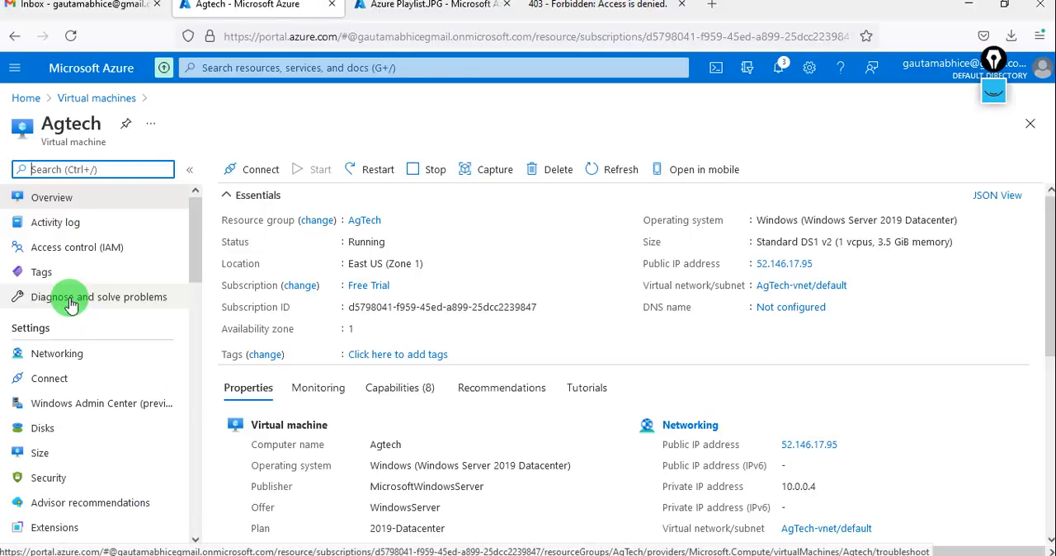
{"action": "left_click", "coordinate": [80, 434]}
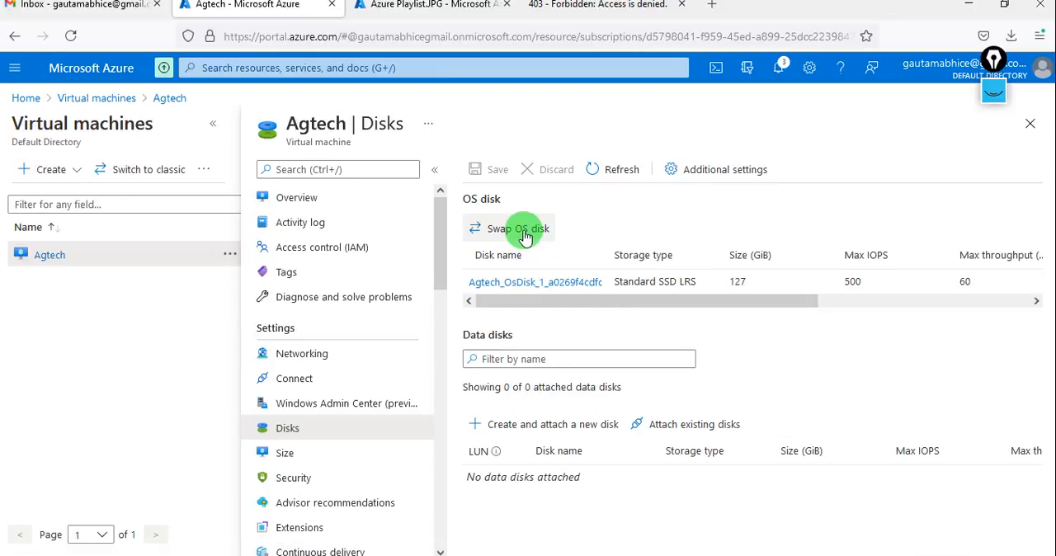
{"action": "left_click", "coordinate": [518, 229]}
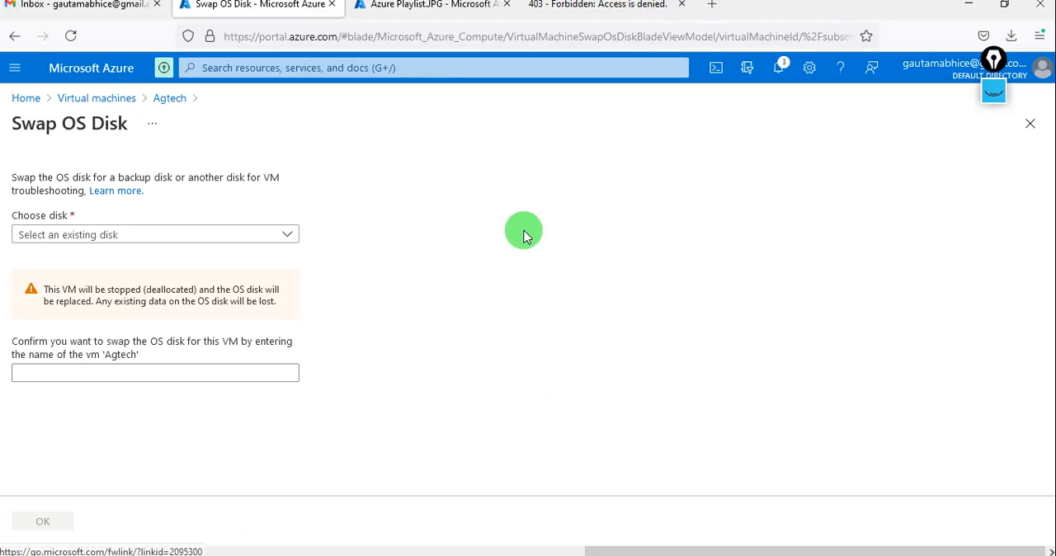
Try to choose agtest1 as the replacement OS disk.
{"action": "left_click", "coordinate": [288, 236]}
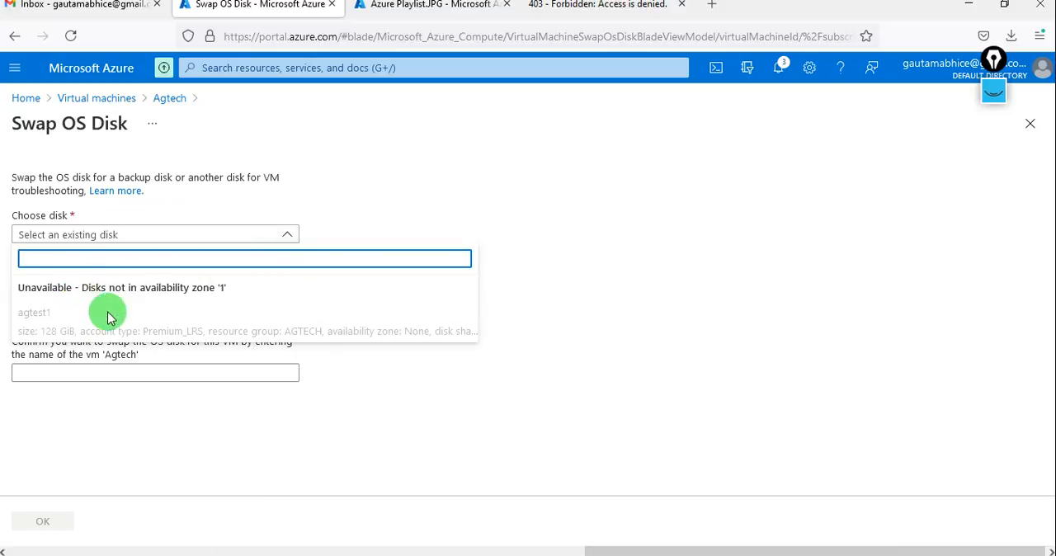
{"action": "left_click", "coordinate": [56, 320]}
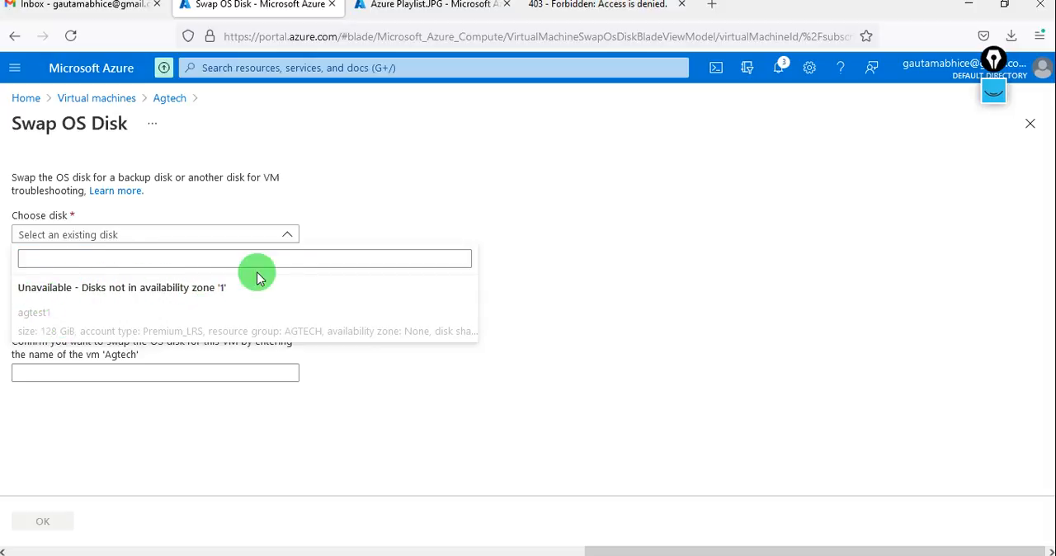
{"action": "left_click", "coordinate": [286, 239]}
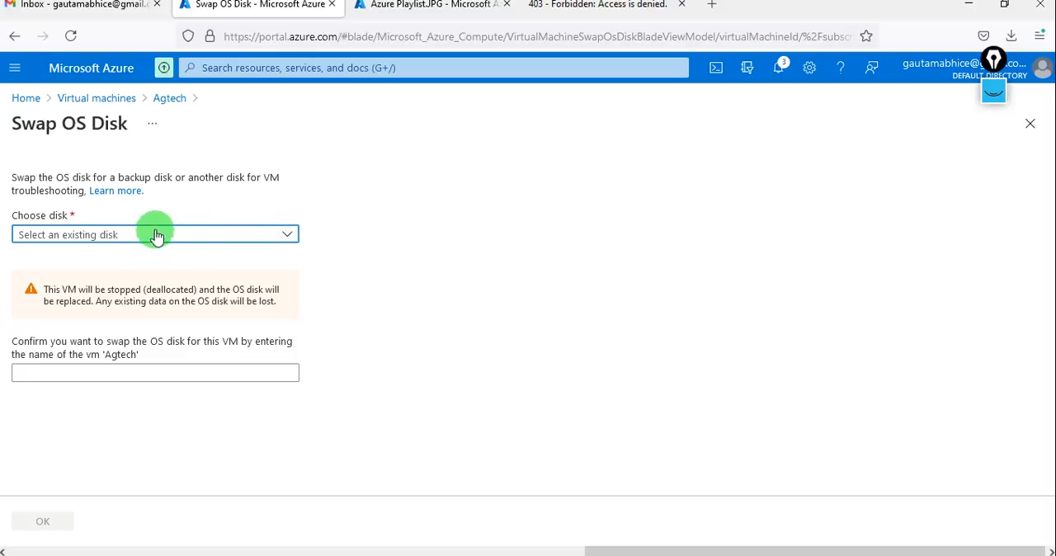
{"action": "left_click", "coordinate": [284, 239]}
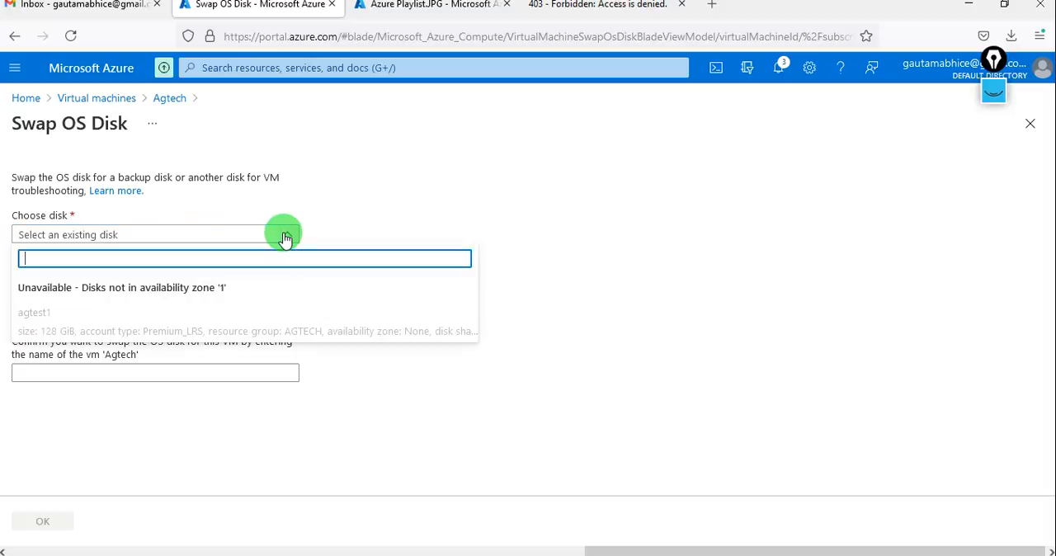
{"action": "left_click", "coordinate": [490, 227]}
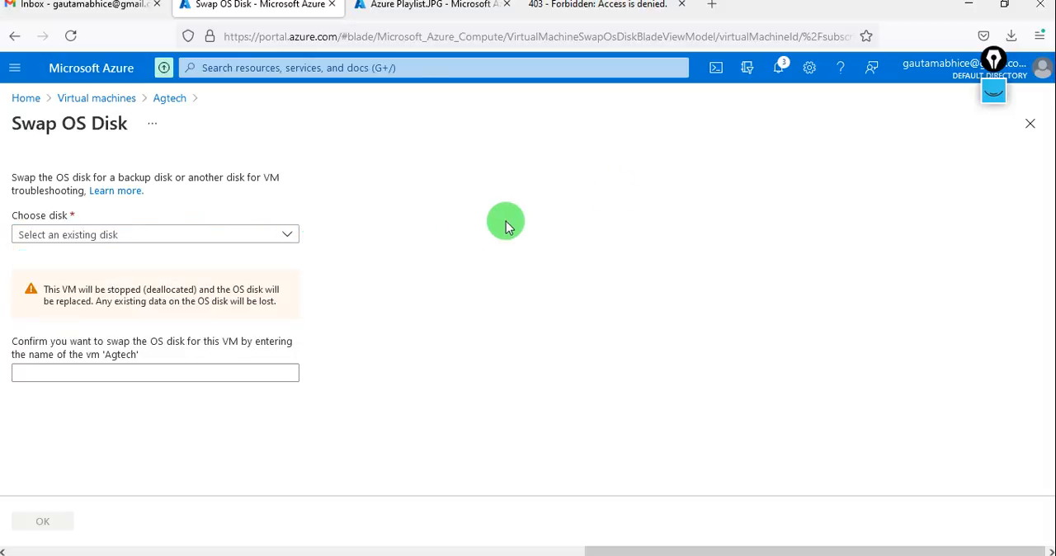
Find the Disks service and open the agtest1 disk to check its availability zone.
{"action": "left_click", "coordinate": [414, 67]}
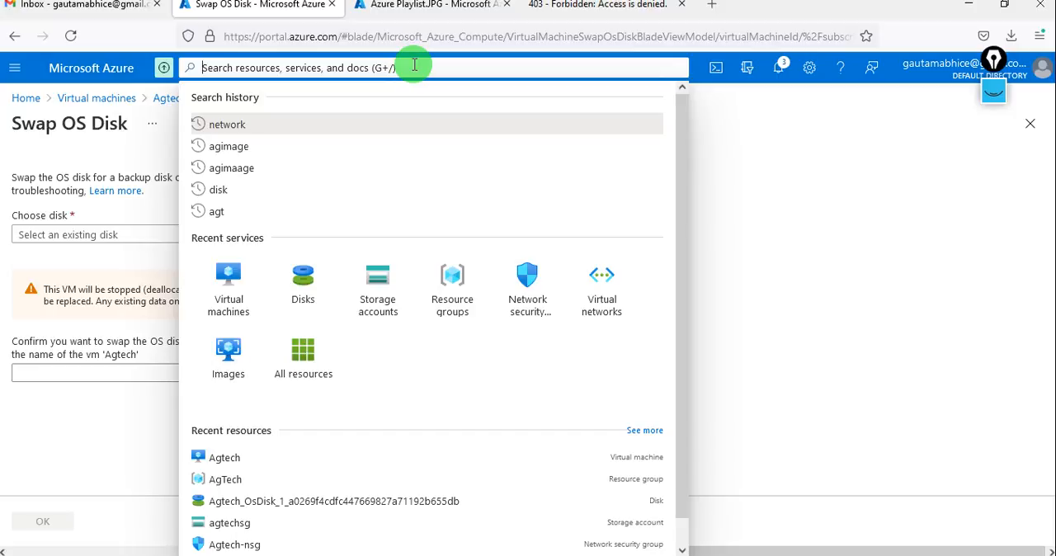
{"action": "type", "text": "dis"}
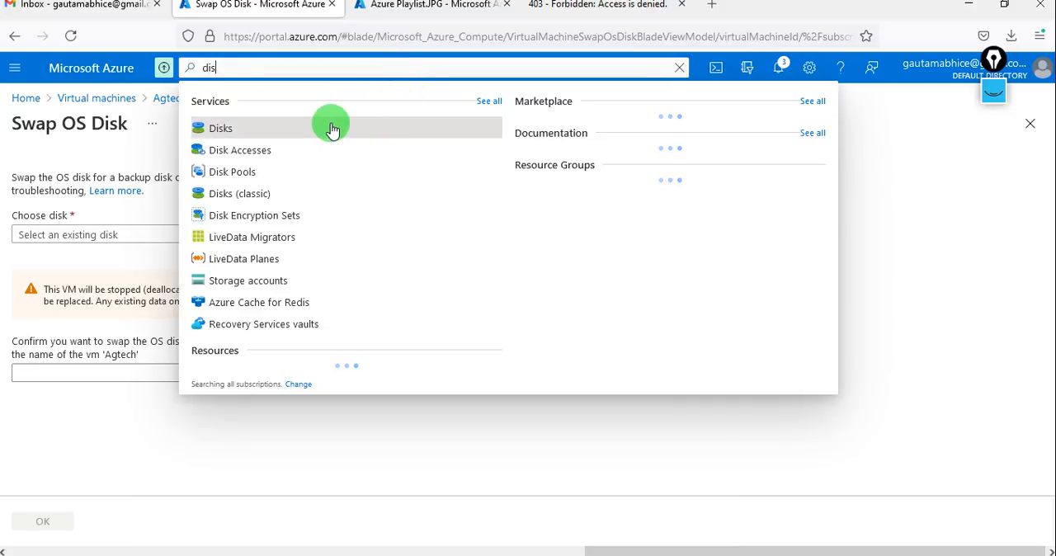
{"action": "left_click", "coordinate": [332, 130]}
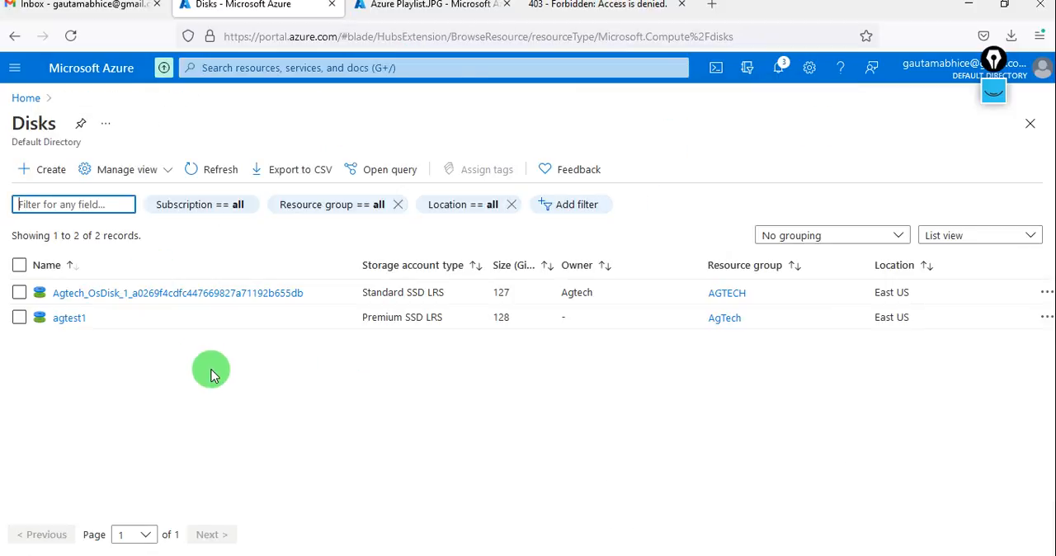
{"action": "left_click", "coordinate": [63, 317]}
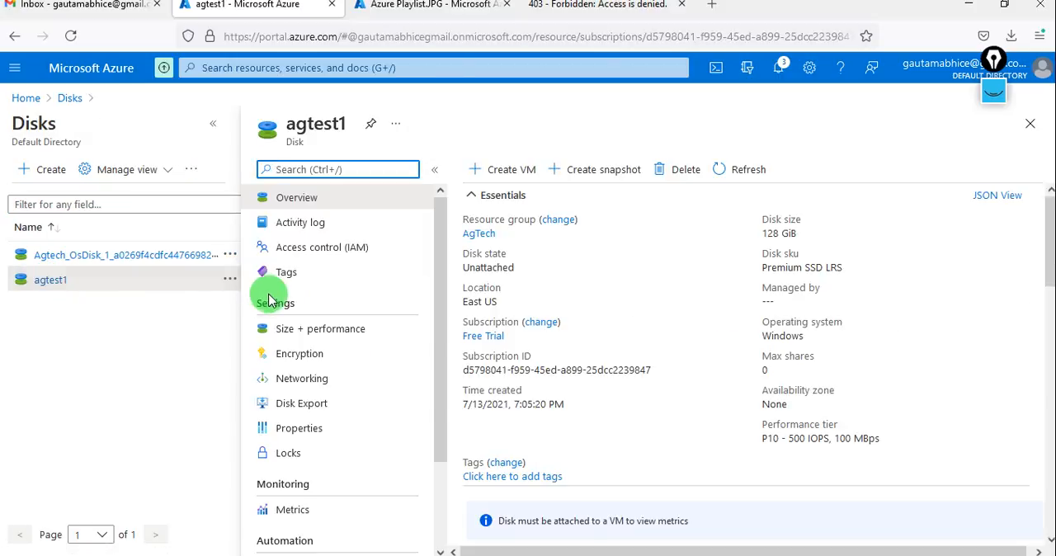
{"action": "left_click", "coordinate": [775, 405]}
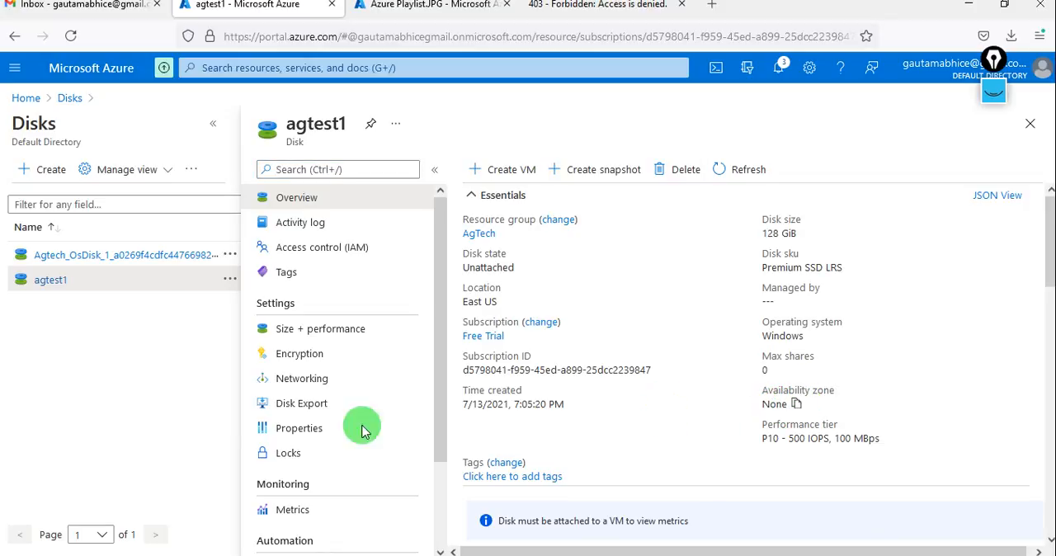
Look through agtest1's properties and settings for an availability zone option, and return to the disk list.
{"action": "left_click", "coordinate": [290, 431]}
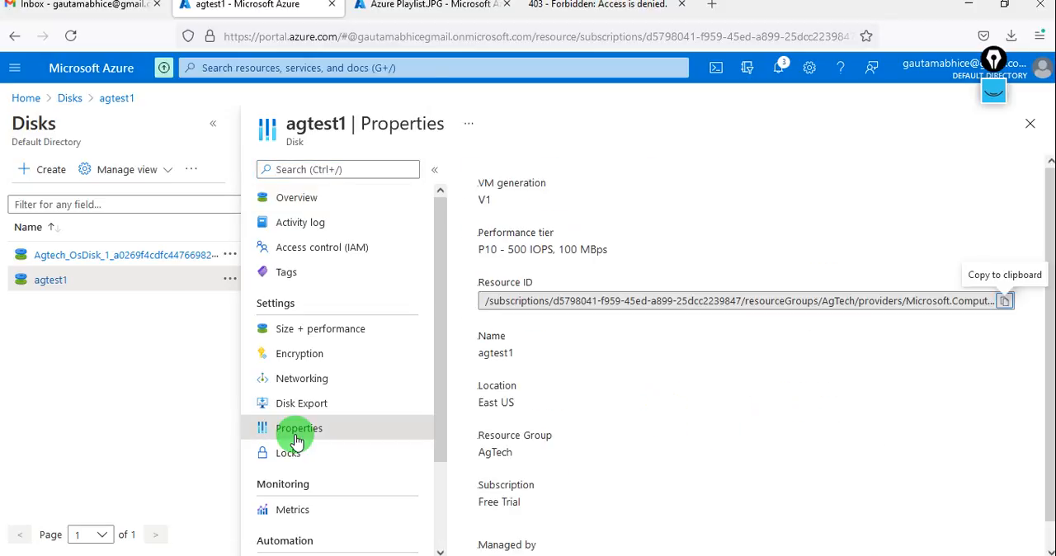
{"action": "scroll", "coordinate": [537, 485], "scroll_direction": "down", "scroll_amount": 1}
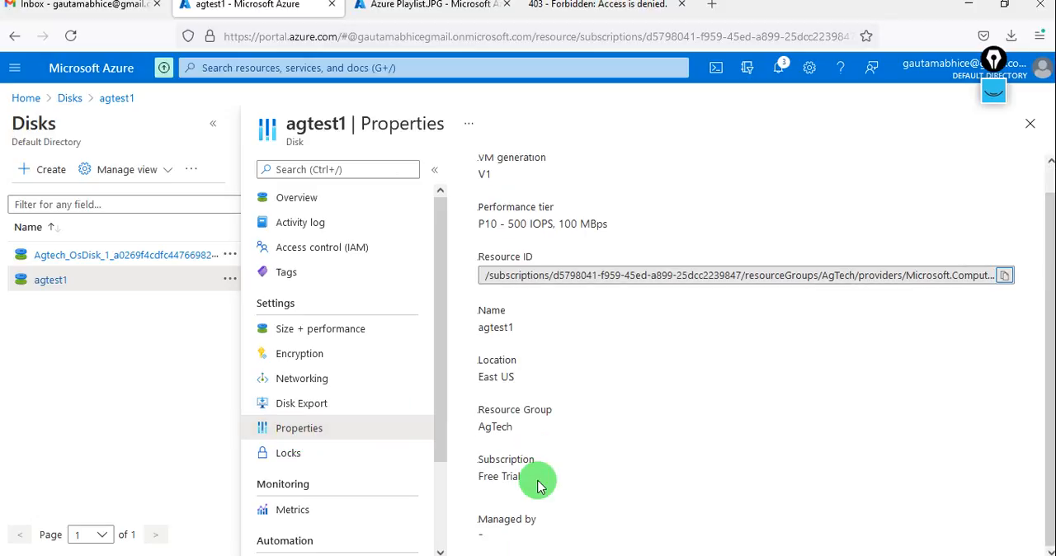
{"action": "scroll", "coordinate": [301, 437], "scroll_direction": "down", "scroll_amount": 1}
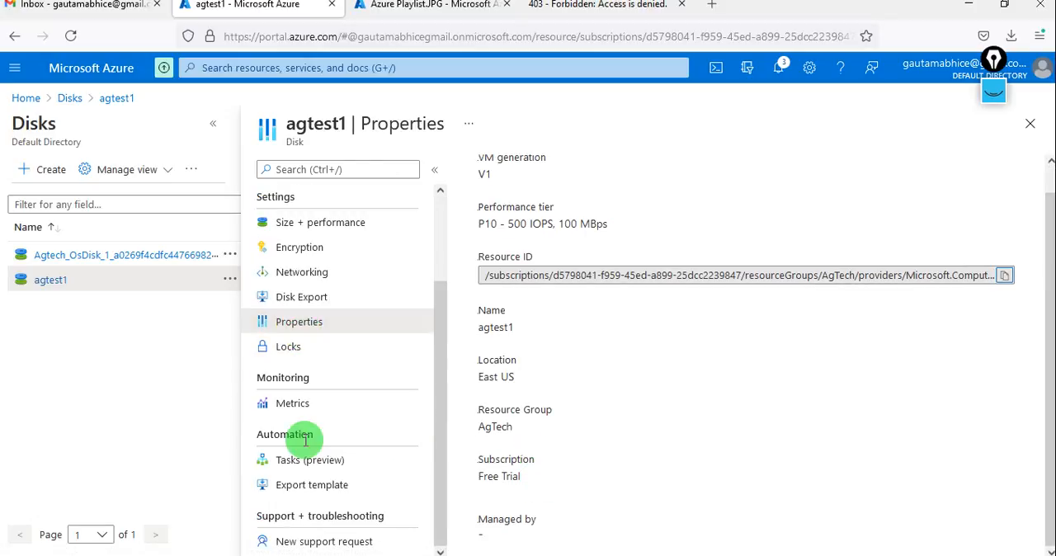
{"action": "scroll", "coordinate": [304, 440], "scroll_direction": "up", "scroll_amount": 2}
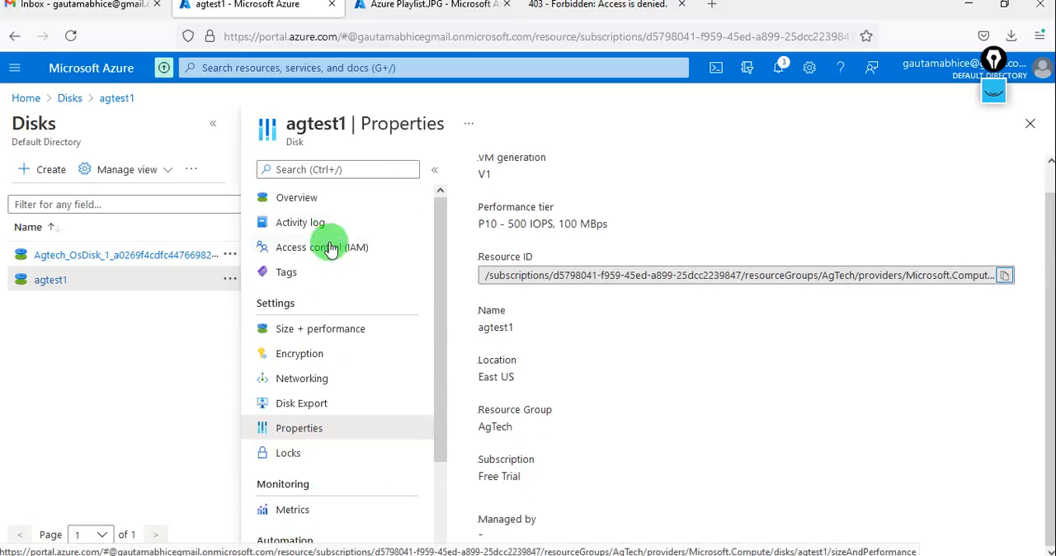
{"action": "left_click", "coordinate": [1030, 124]}
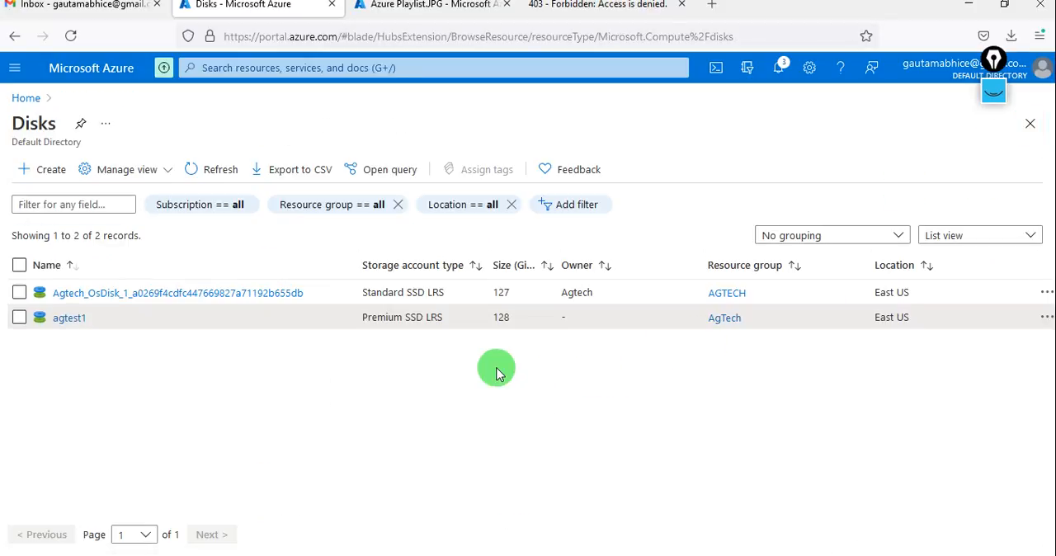
Examine the actions offered for agtest1 in the disk list, leaving the disk unselected.
{"action": "left_click", "coordinate": [19, 319]}
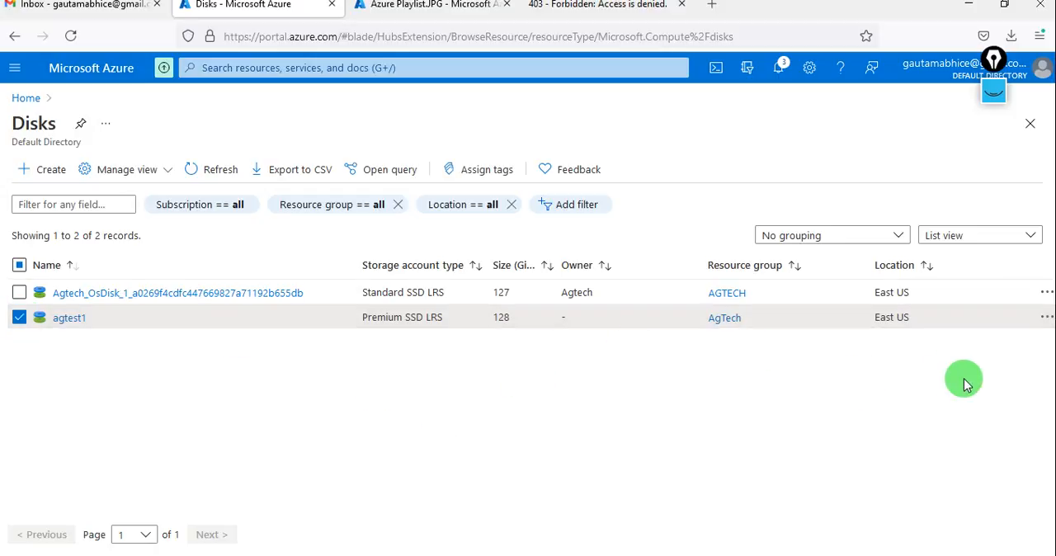
{"action": "left_click", "coordinate": [1046, 319]}
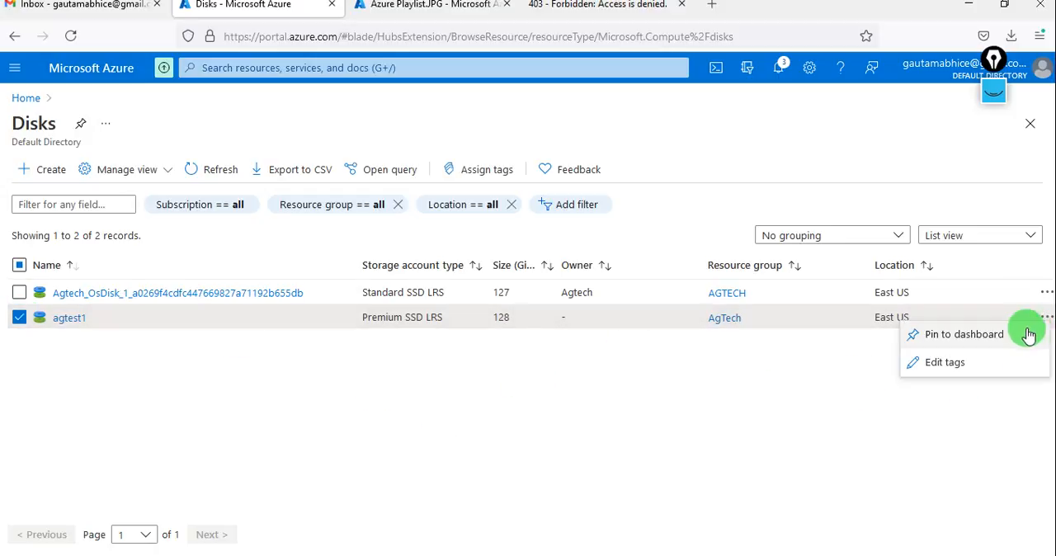
{"action": "left_click", "coordinate": [726, 423]}
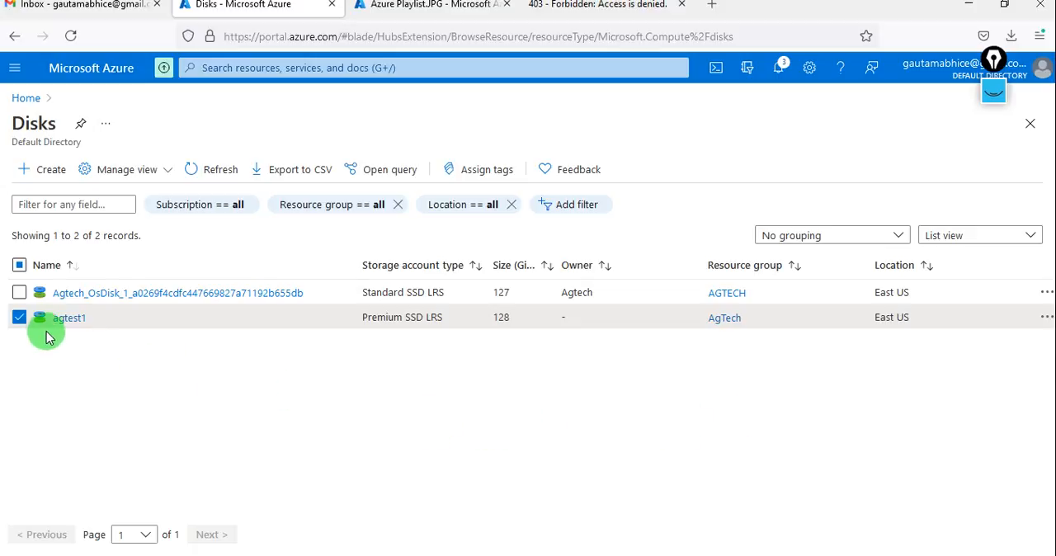
{"action": "left_click", "coordinate": [20, 319]}
Start creating a managed disk named agtest2 in the AgTech resource group.
{"action": "left_click", "coordinate": [37, 172]}
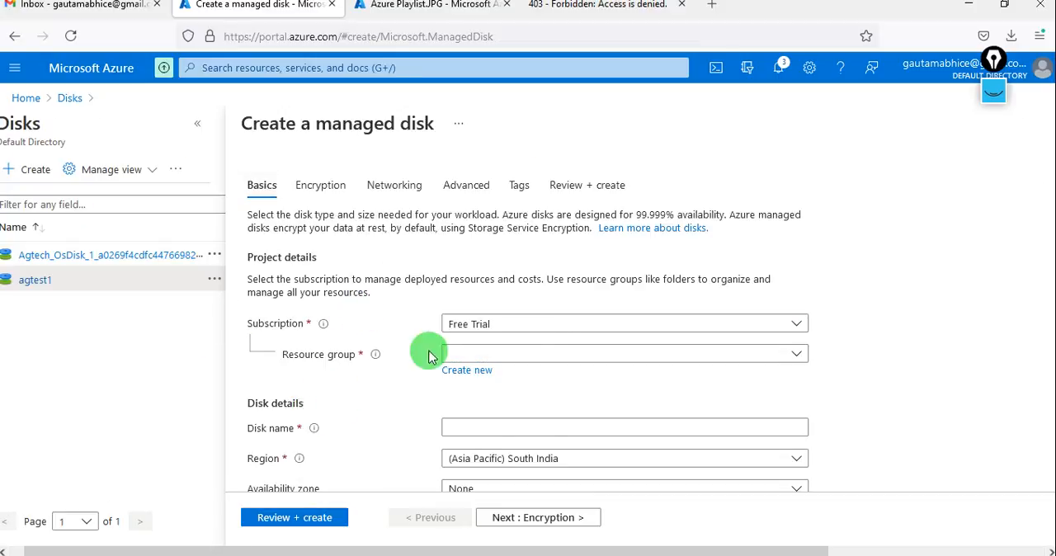
{"action": "left_click", "coordinate": [524, 352]}
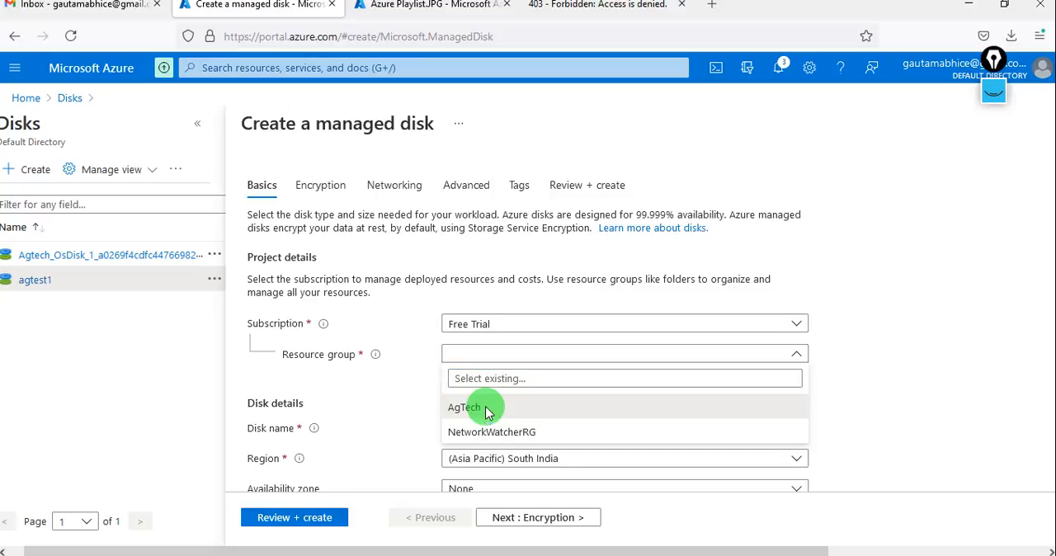
{"action": "left_click", "coordinate": [483, 405]}
{"action": "scroll", "coordinate": [485, 412], "scroll_direction": "down", "scroll_amount": 2}
{"action": "left_click", "coordinate": [488, 308]}
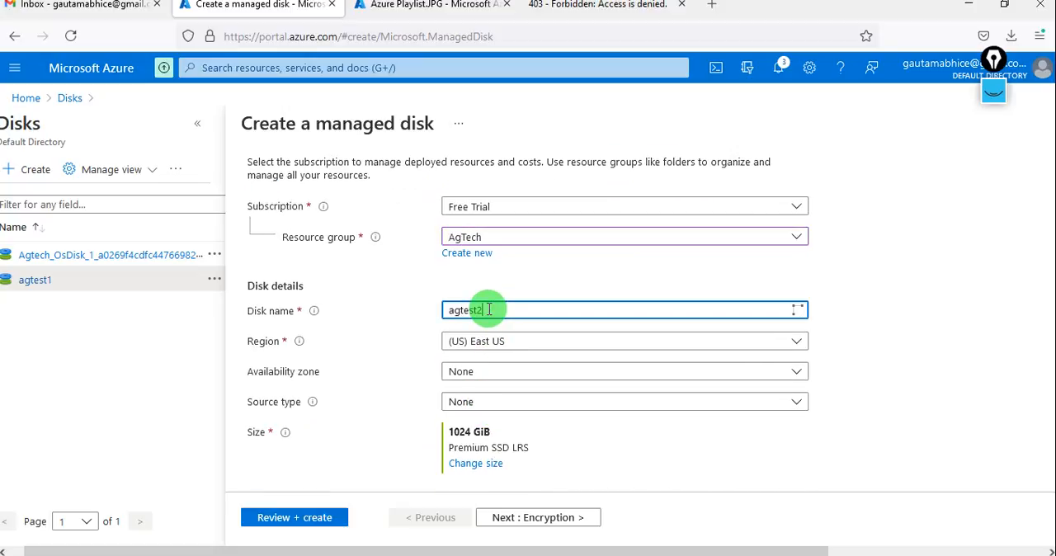
{"action": "type", "text": "agtest2"}
Set the new disk's availability zone to 1 and its source to the snapshot AGsnap.
{"action": "left_click", "coordinate": [483, 371]}
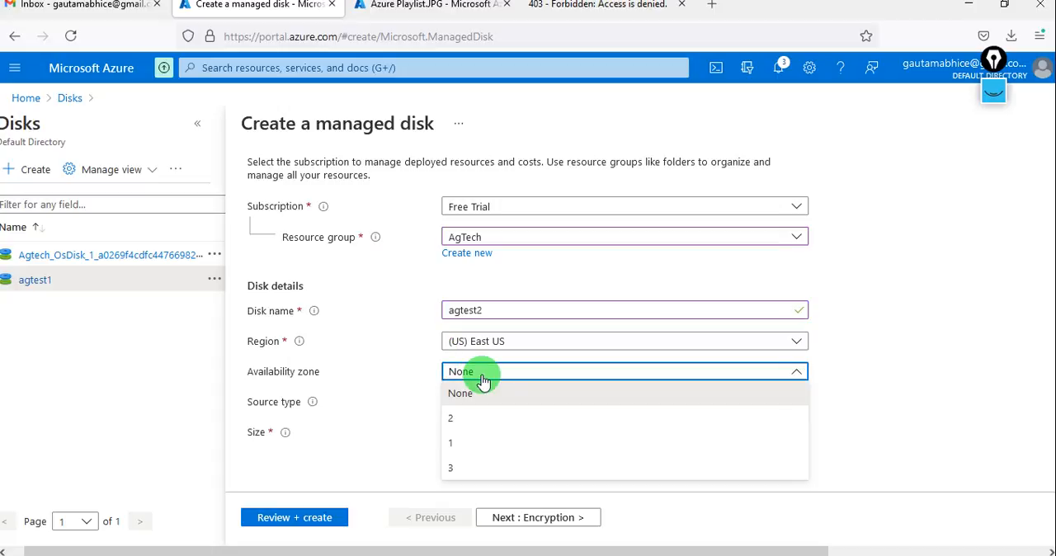
{"action": "left_click", "coordinate": [457, 442]}
{"action": "scroll", "coordinate": [381, 406], "scroll_direction": "down", "scroll_amount": 1}
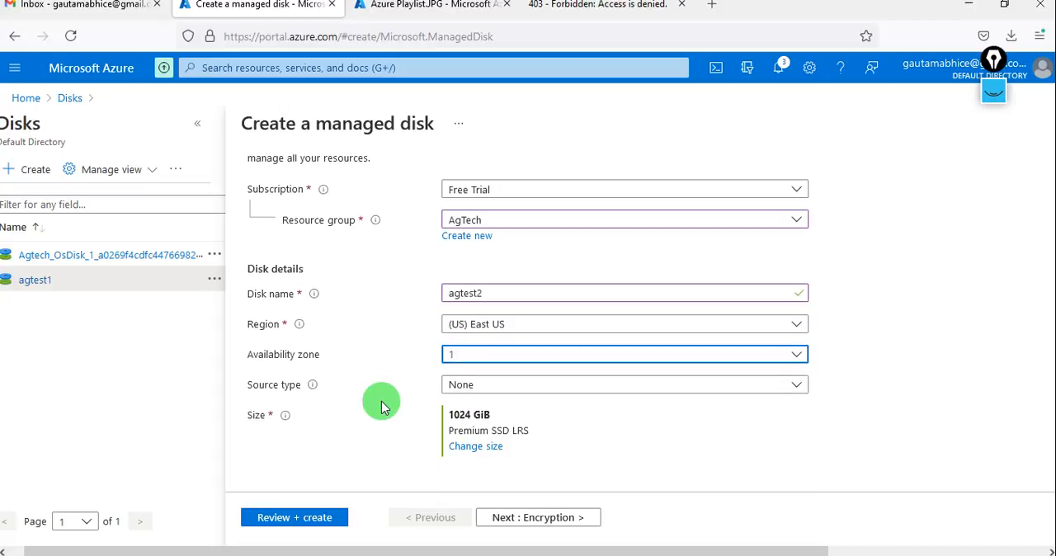
{"action": "left_click", "coordinate": [528, 388]}
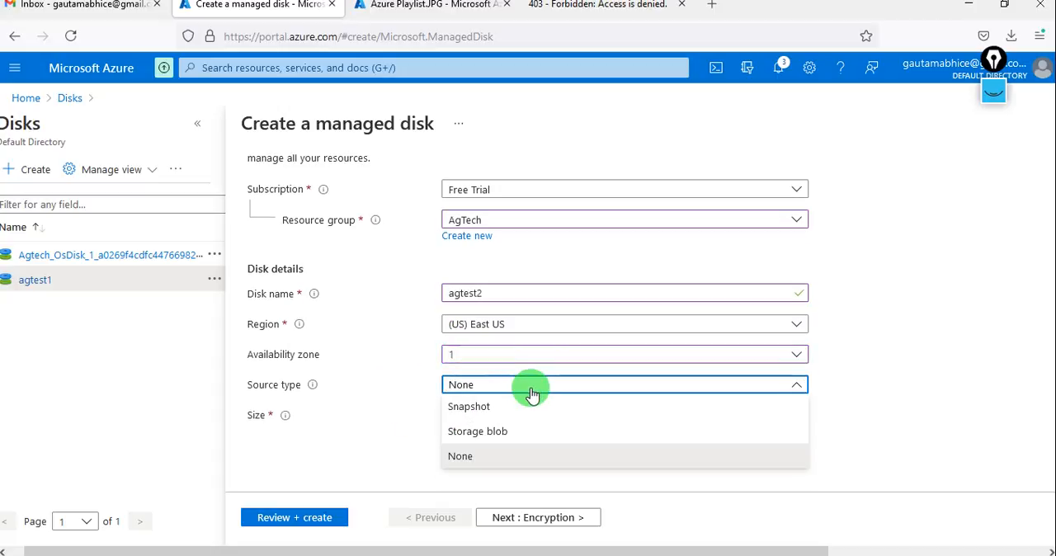
{"action": "left_click", "coordinate": [485, 405]}
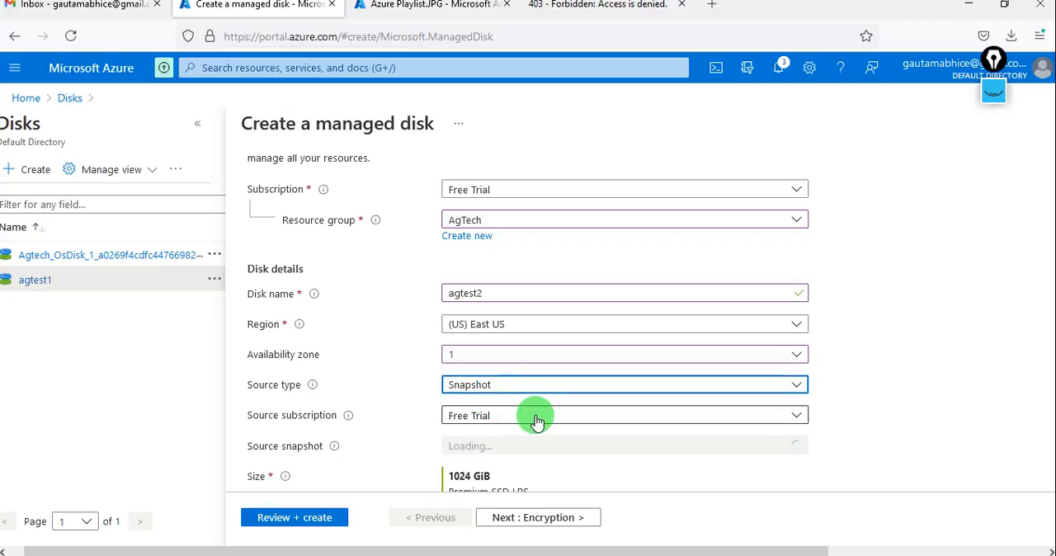
{"action": "scroll", "coordinate": [536, 421], "scroll_direction": "down", "scroll_amount": 2}
{"action": "left_click", "coordinate": [589, 370]}
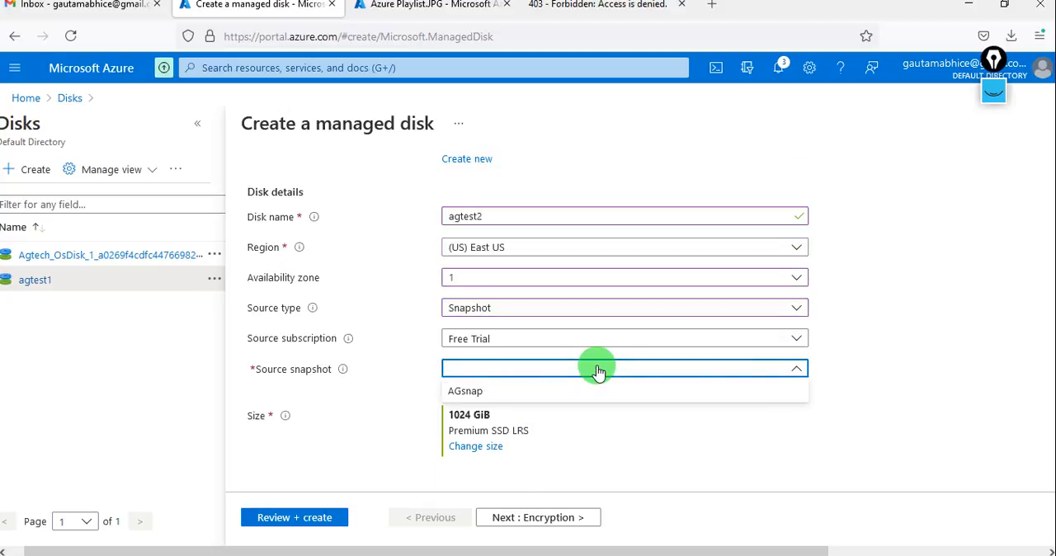
{"action": "left_click", "coordinate": [509, 391]}
Set the new disk's size to 128 GiB, create agtest2, and check the deployment notifications.
{"action": "left_click", "coordinate": [478, 459]}
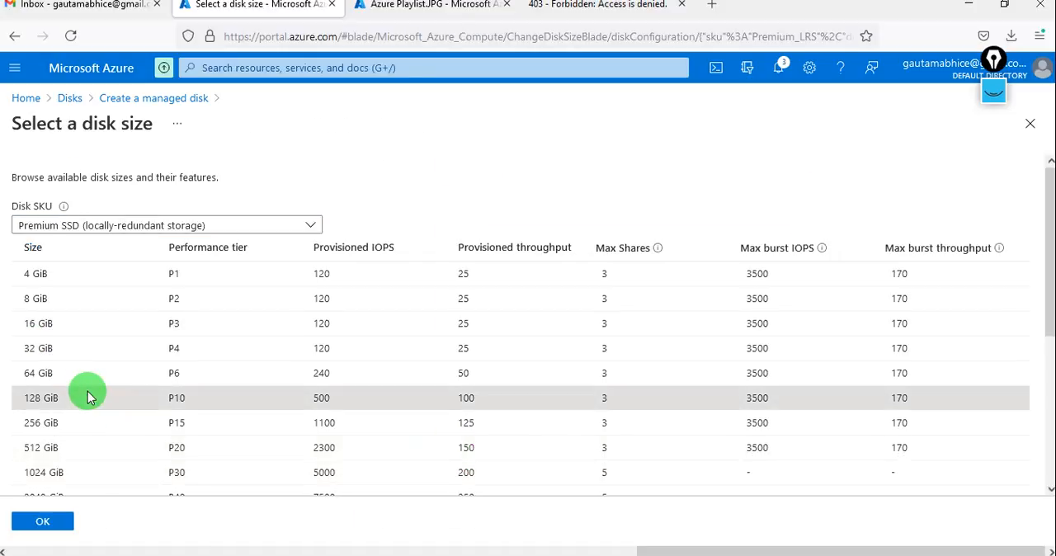
{"action": "left_click", "coordinate": [88, 398]}
{"action": "left_click", "coordinate": [42, 520]}
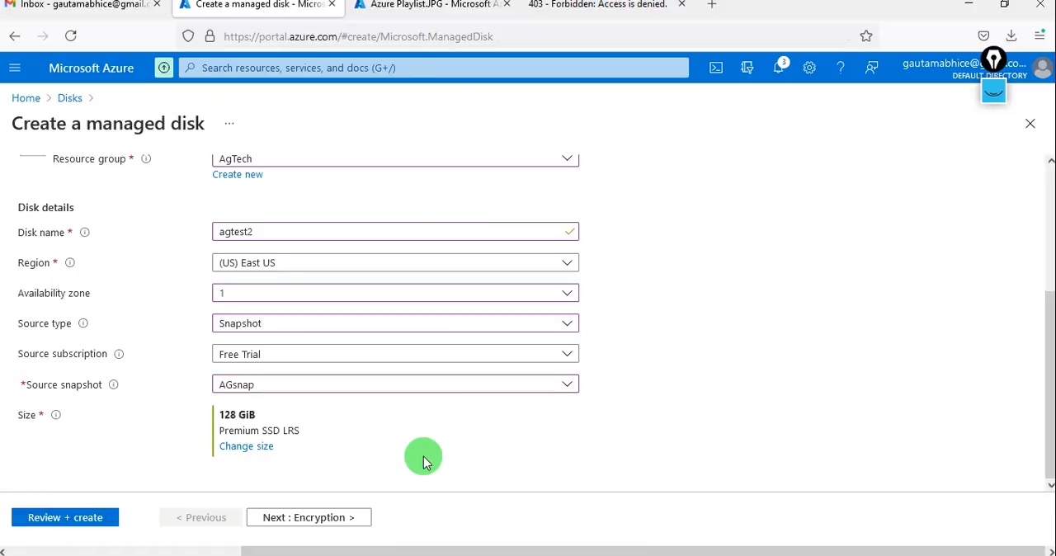
{"action": "left_click", "coordinate": [78, 518]}
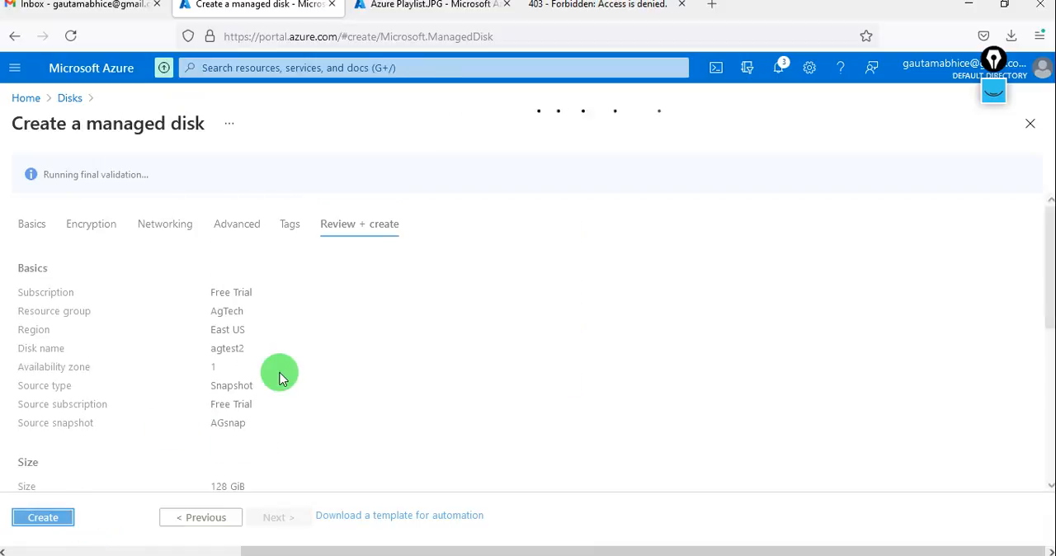
{"action": "left_click", "coordinate": [41, 516]}
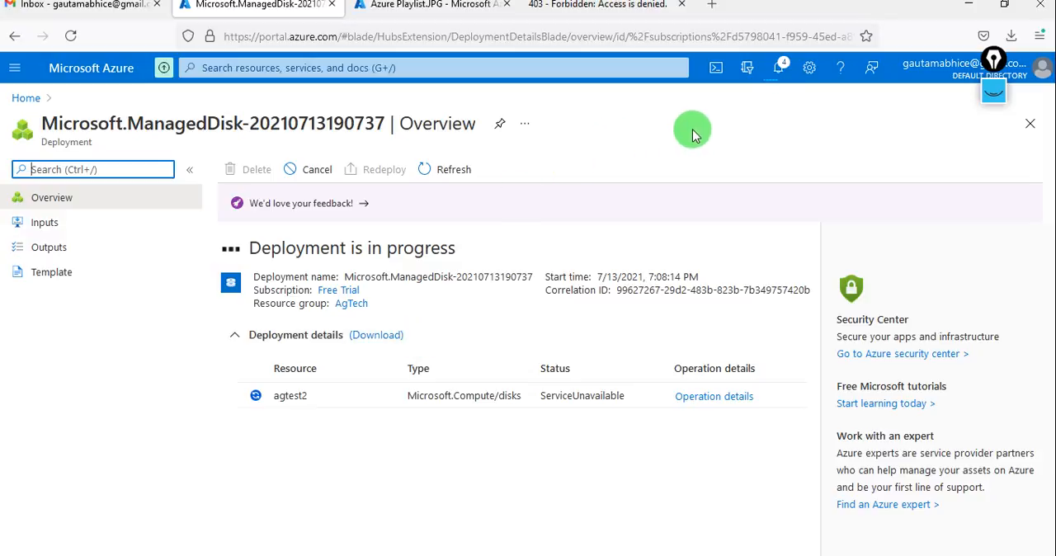
{"action": "left_click", "coordinate": [778, 69]}
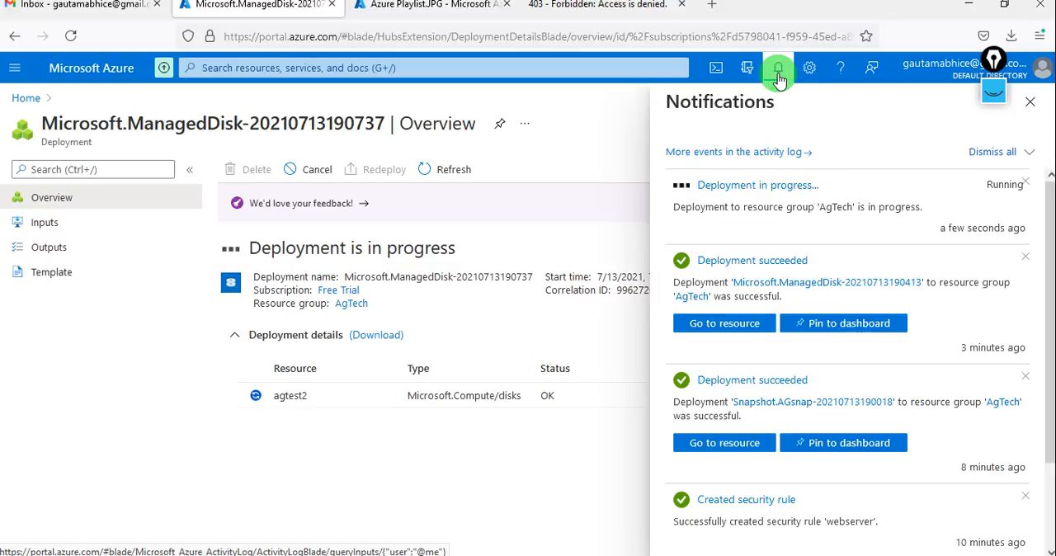
{"action": "left_click", "coordinate": [778, 73]}
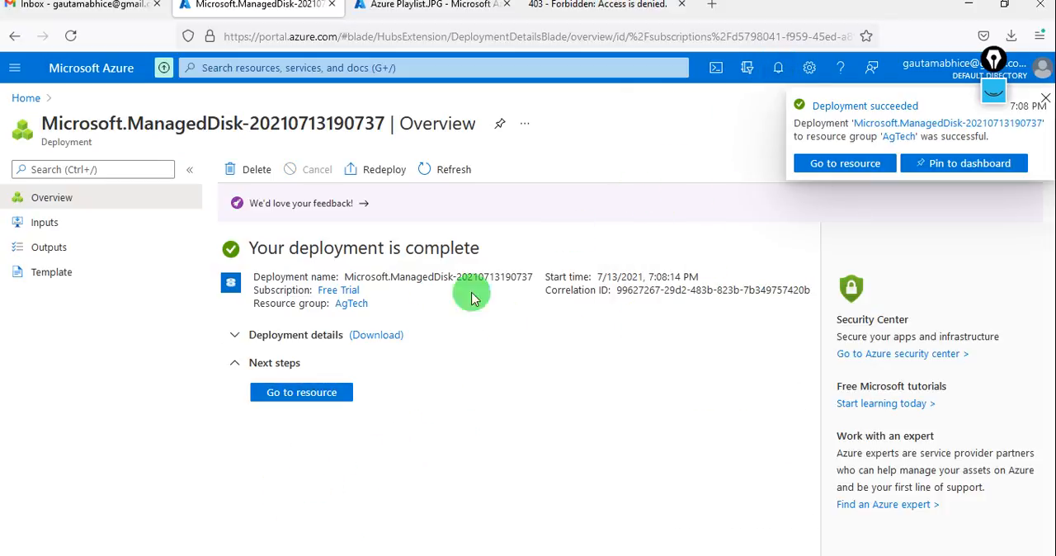
Start an OS disk swap for the Agtech virtual machine and choose agtest2 as the replacement disk.
{"action": "left_click", "coordinate": [37, 98]}
{"action": "left_click", "coordinate": [301, 177]}
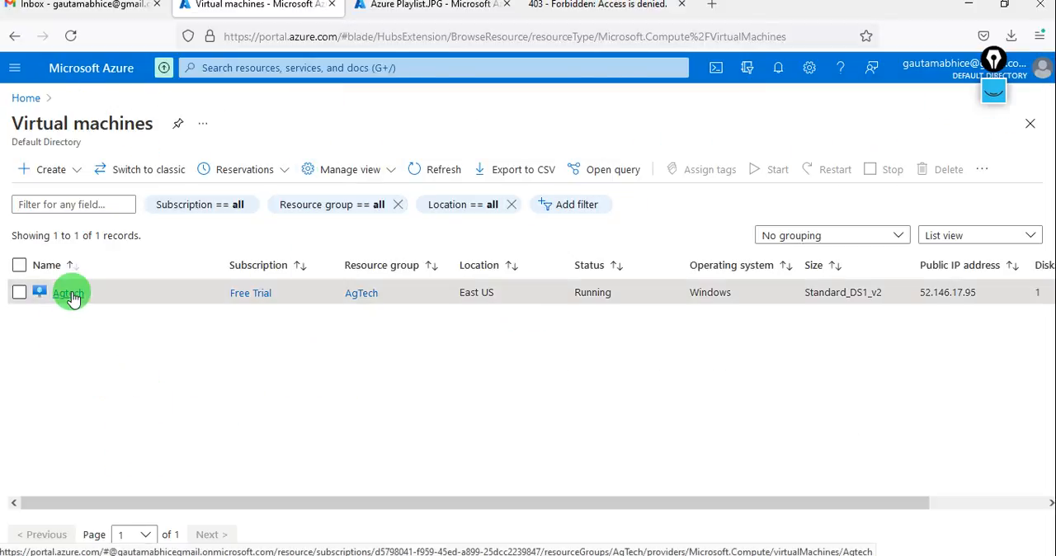
{"action": "left_click", "coordinate": [71, 295]}
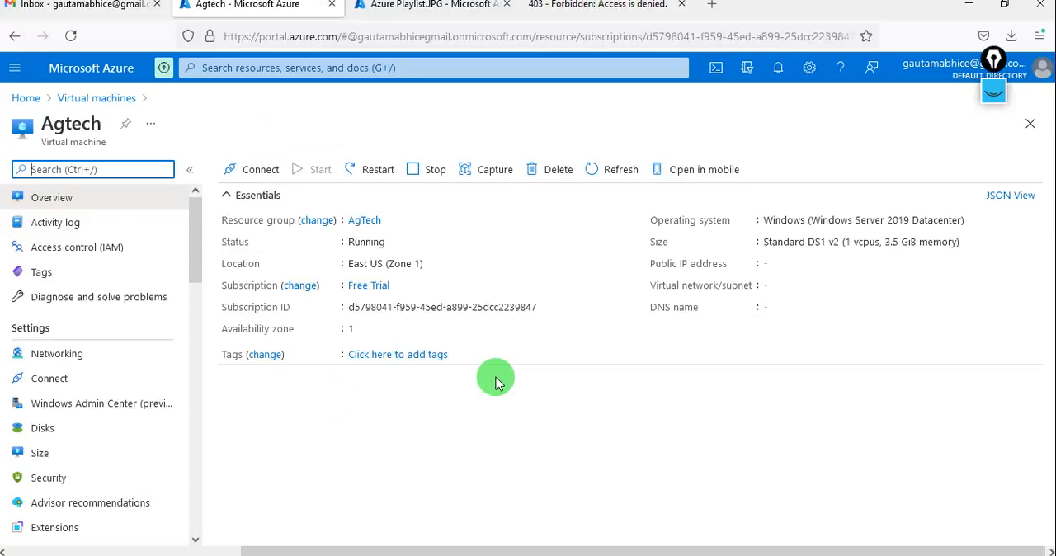
{"action": "left_click", "coordinate": [60, 432]}
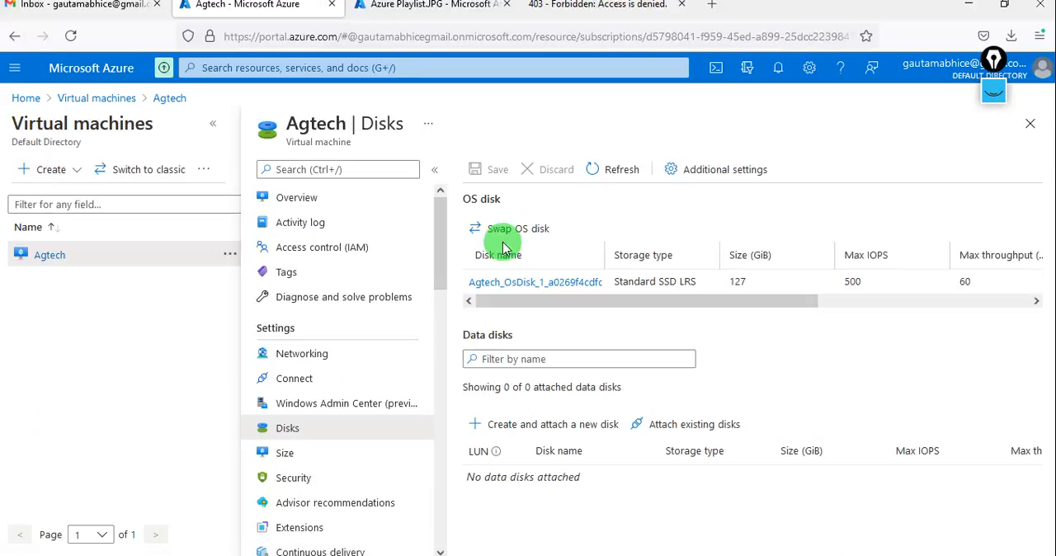
{"action": "left_click", "coordinate": [499, 225]}
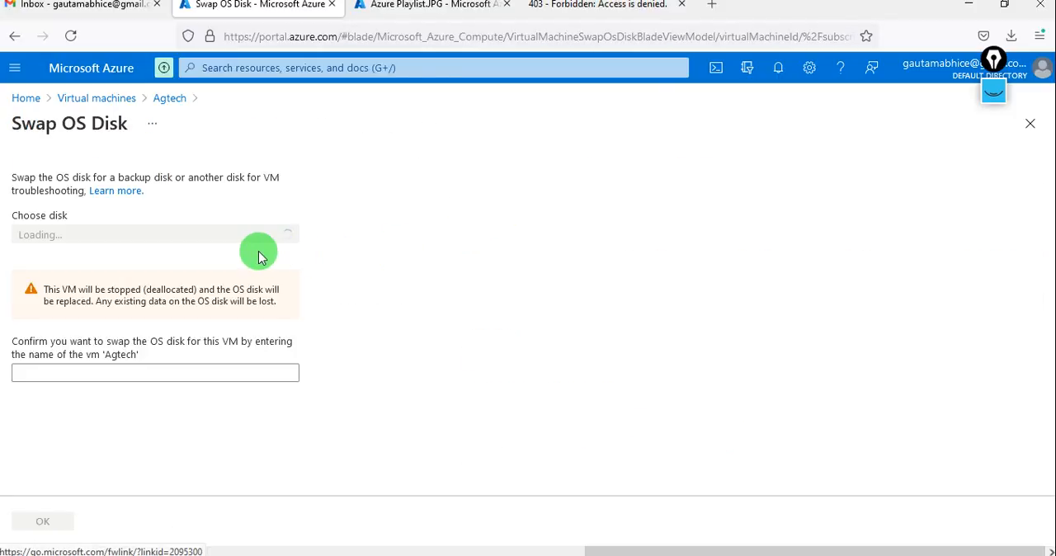
{"action": "left_click", "coordinate": [227, 240]}
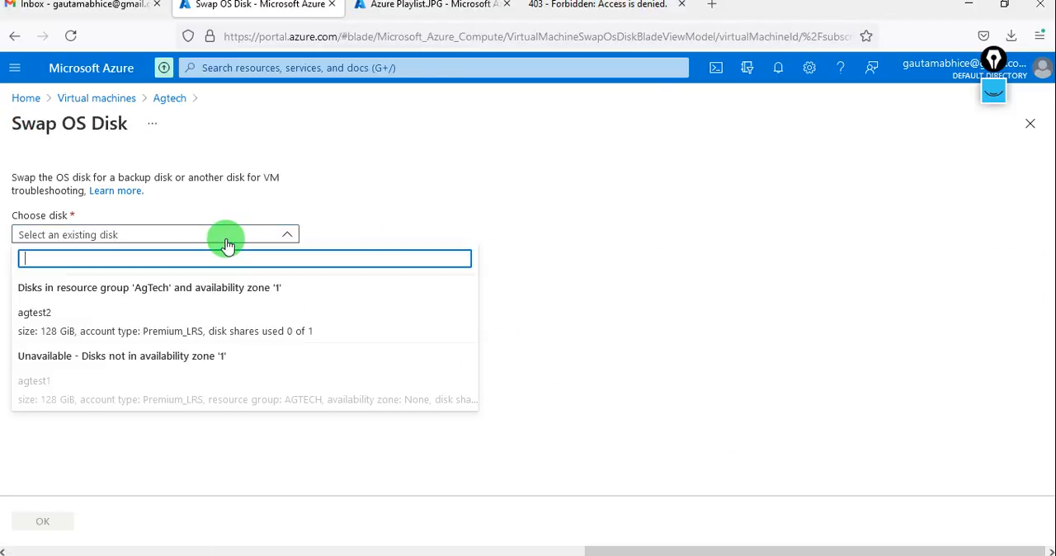
{"action": "left_click", "coordinate": [109, 326]}
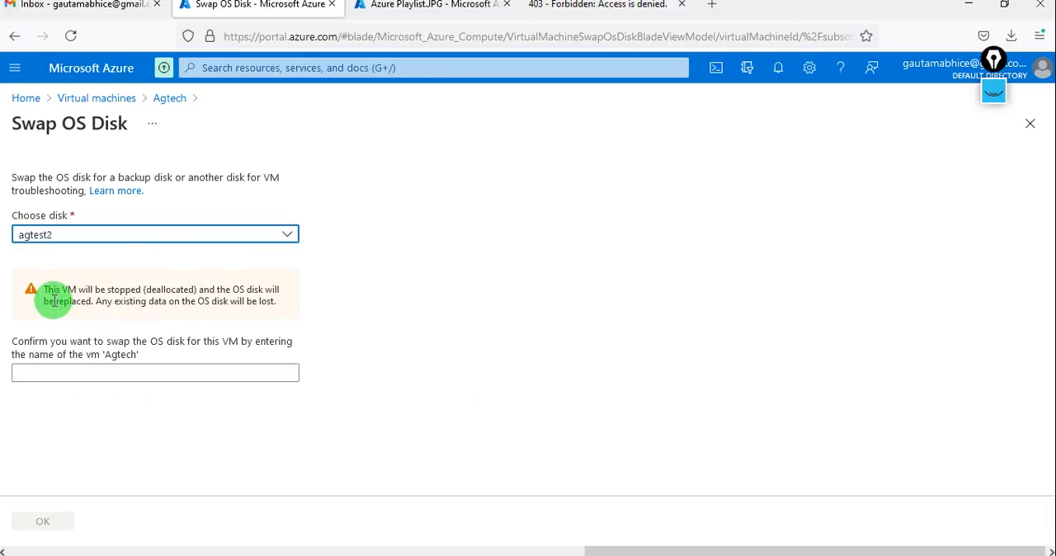
Review the deallocation warning, confirm the OS disk swap with the VM name agtech, and check its notifications.
{"action": "left_click_drag", "start_coordinate": [59, 289], "coordinate": [275, 291]}
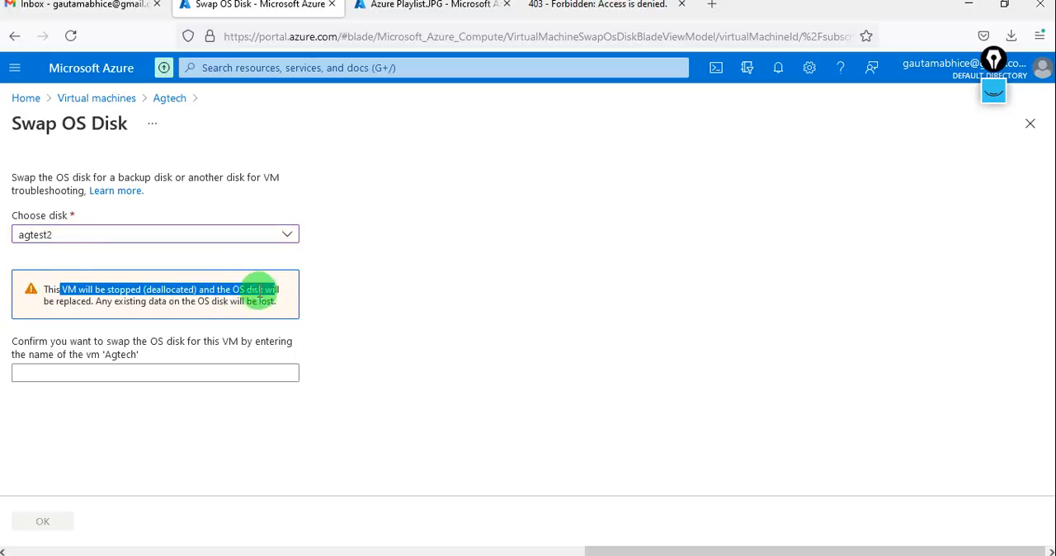
{"action": "left_click_drag", "start_coordinate": [80, 302], "coordinate": [283, 322]}
{"action": "left_click", "coordinate": [230, 293]}
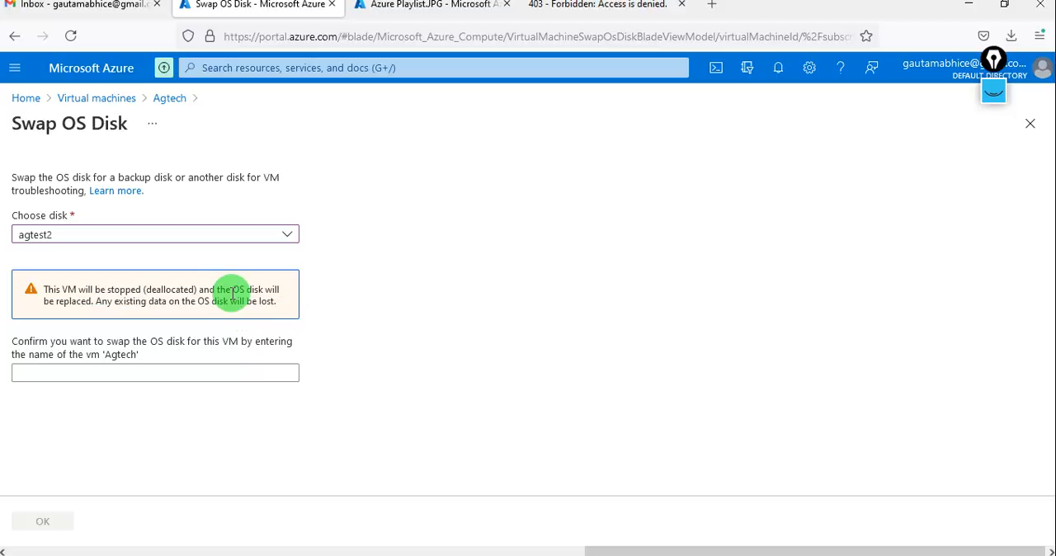
{"action": "left_click", "coordinate": [41, 374]}
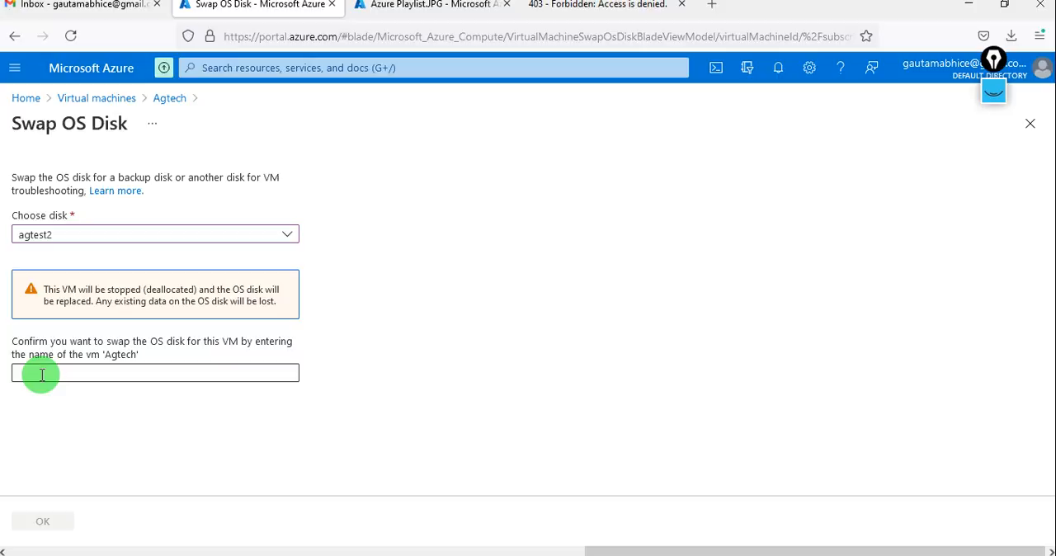
{"action": "left_click", "coordinate": [41, 374]}
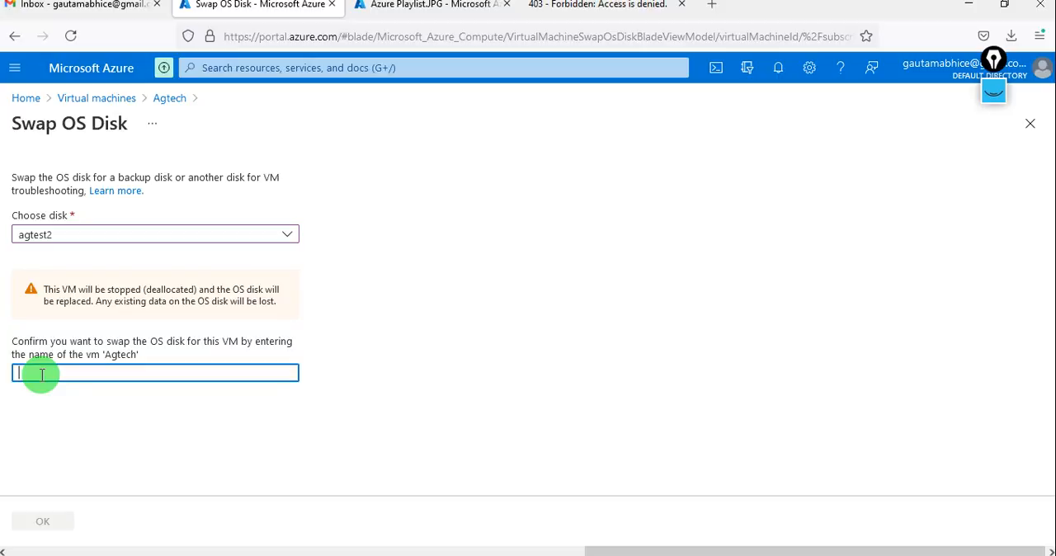
{"action": "type", "text": "agtech"}
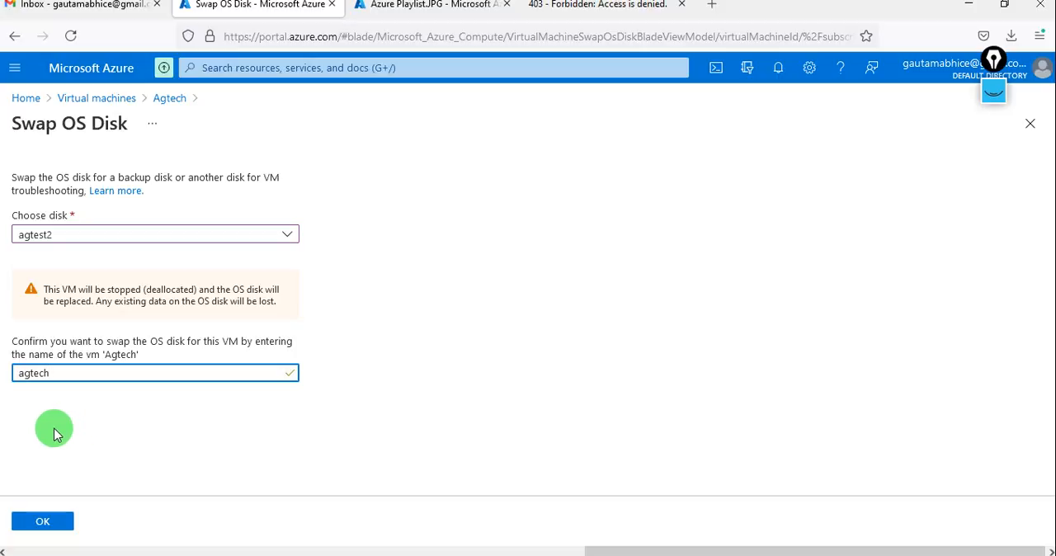
{"action": "left_click", "coordinate": [46, 522]}
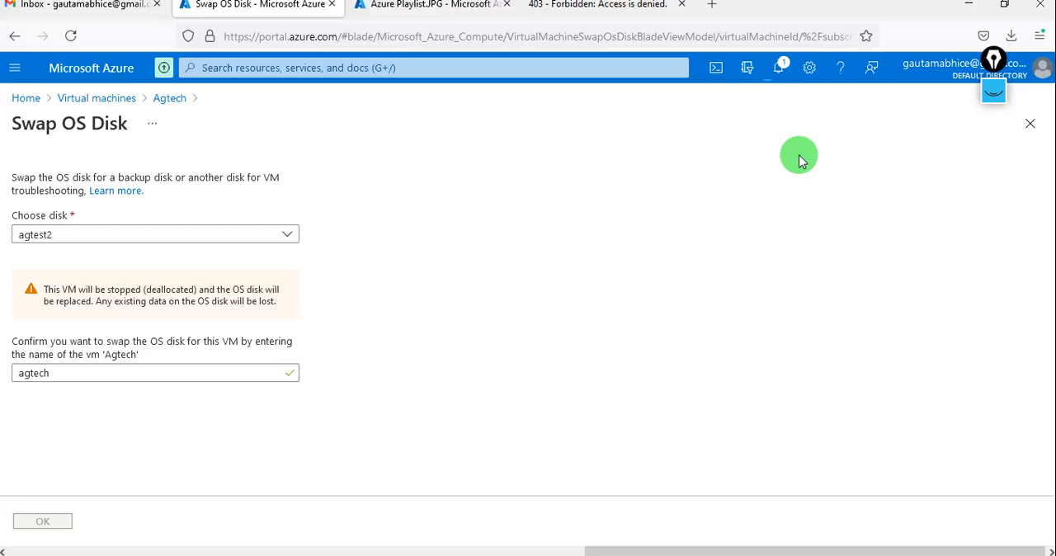
{"action": "left_click", "coordinate": [779, 70]}
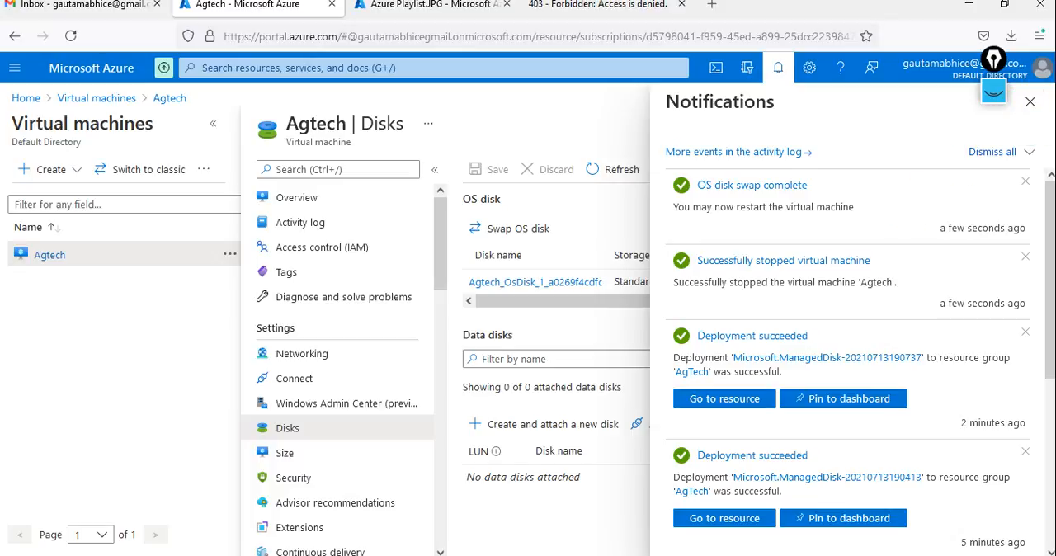
{"action": "left_click", "coordinate": [1030, 101]}
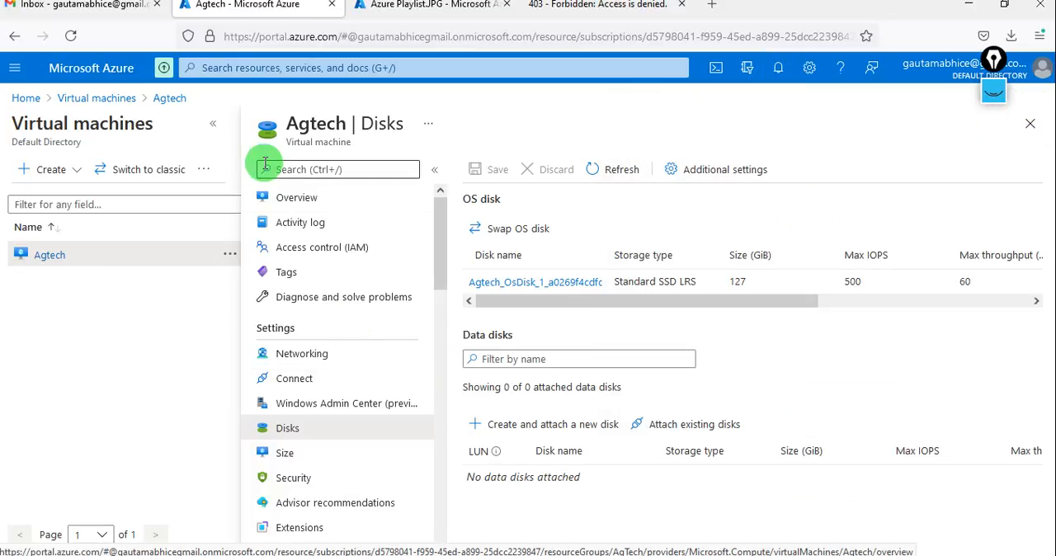
Examine the OS disk entry in Agtech's disk settings and return to the VM overview.
{"action": "left_click", "coordinate": [289, 200]}
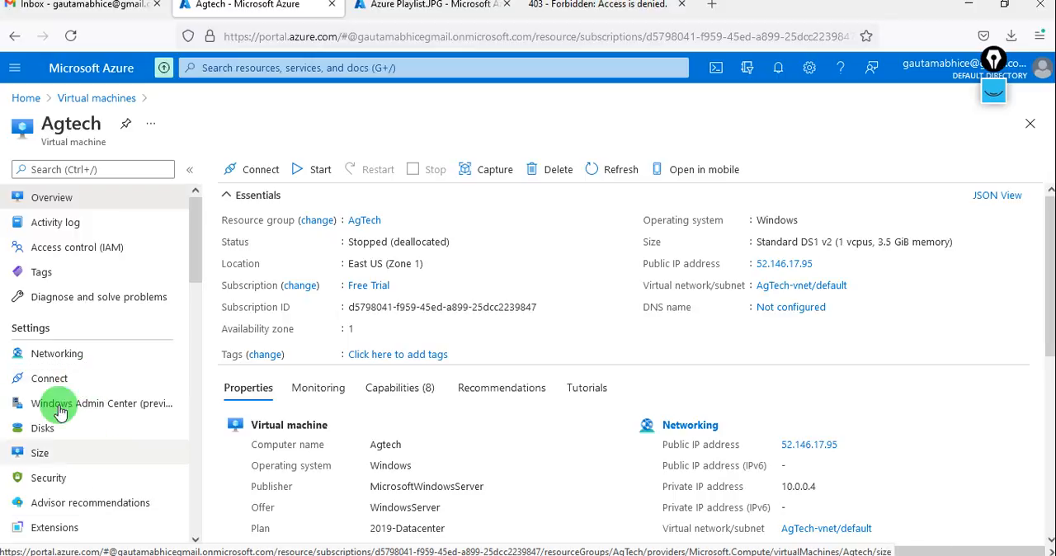
{"action": "left_click", "coordinate": [75, 431]}
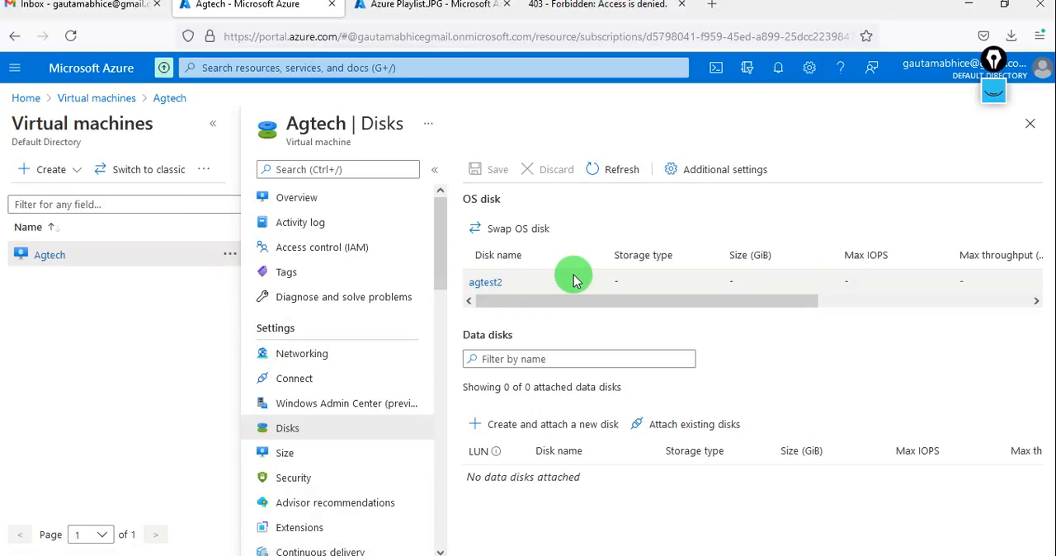
{"action": "scroll", "coordinate": [573, 279], "scroll_direction": "right", "scroll_amount": 5}
{"action": "scroll", "coordinate": [573, 279], "scroll_direction": "right", "scroll_amount": 2}
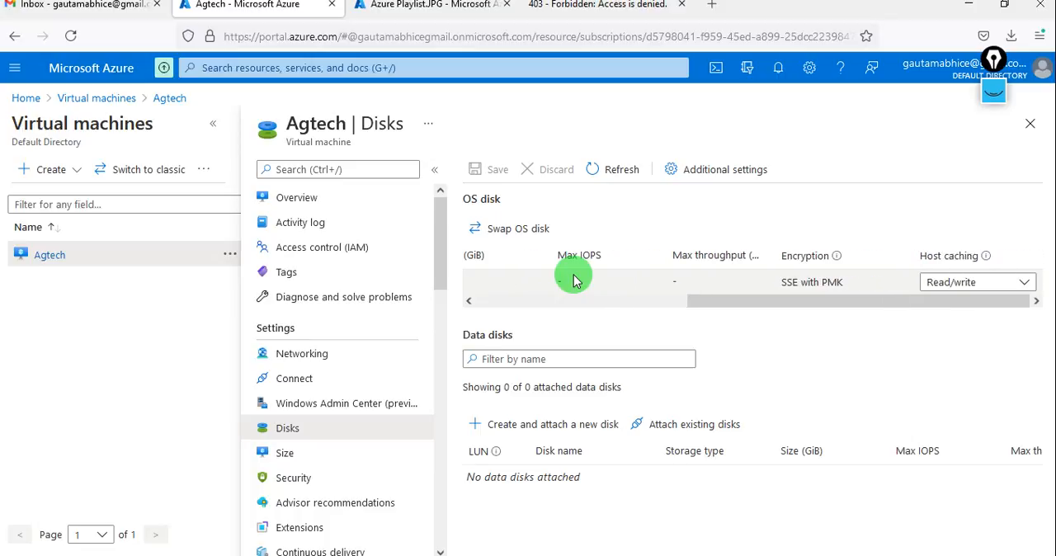
{"action": "scroll", "coordinate": [573, 279], "scroll_direction": "left", "scroll_amount": 3}
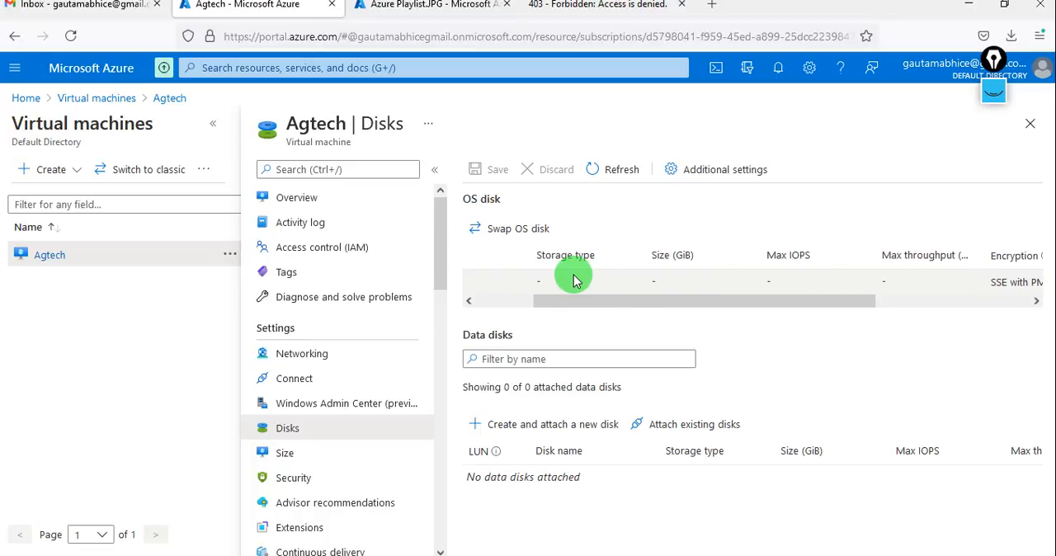
{"action": "scroll", "coordinate": [574, 279], "scroll_direction": "right", "scroll_amount": 2}
{"action": "scroll", "coordinate": [573, 279], "scroll_direction": "left", "scroll_amount": 5}
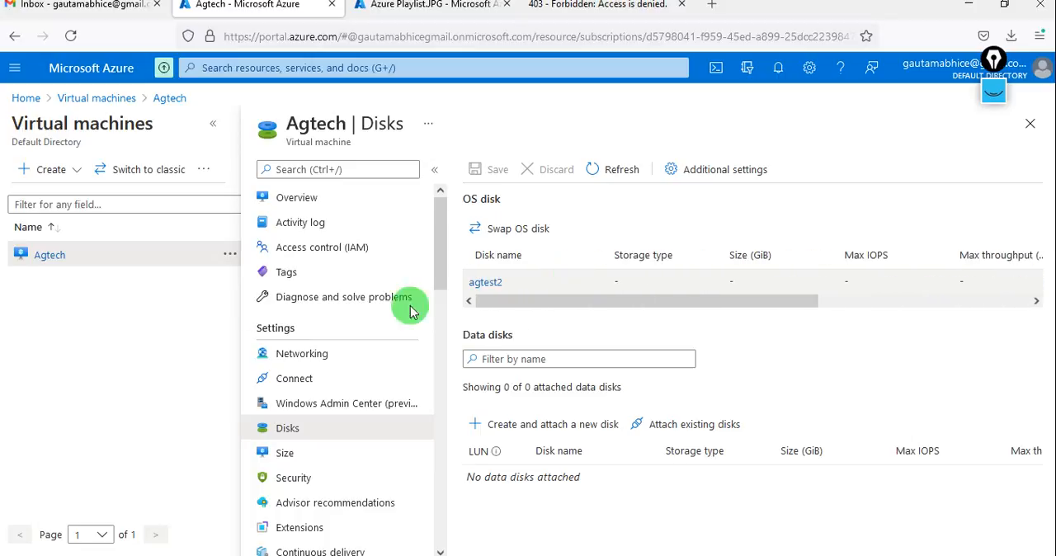
{"action": "left_click", "coordinate": [297, 198]}
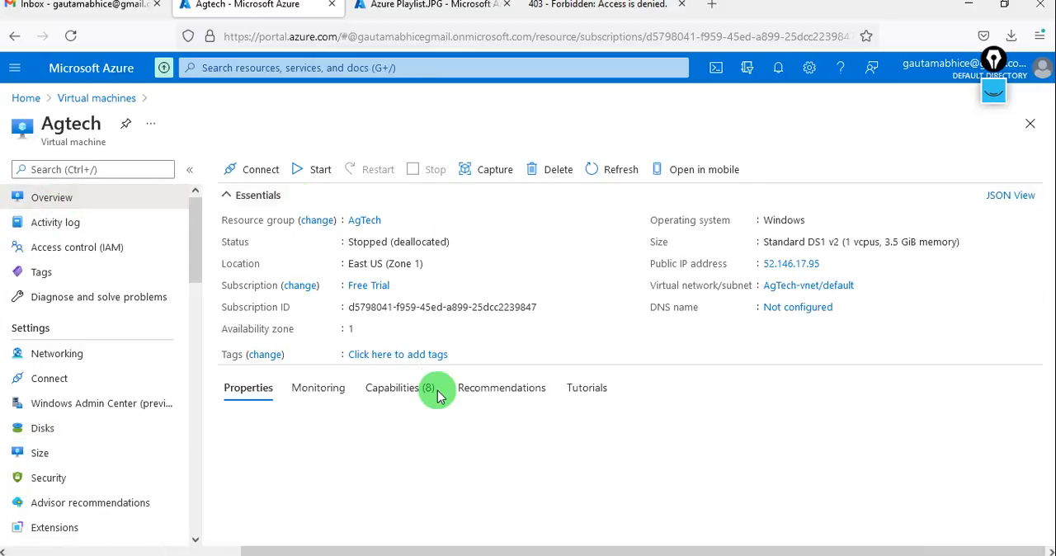
Reload the VM's website at its public IP address in the already open browser page.
{"action": "left_click", "coordinate": [591, 18]}
{"action": "left_click", "coordinate": [482, 45]}
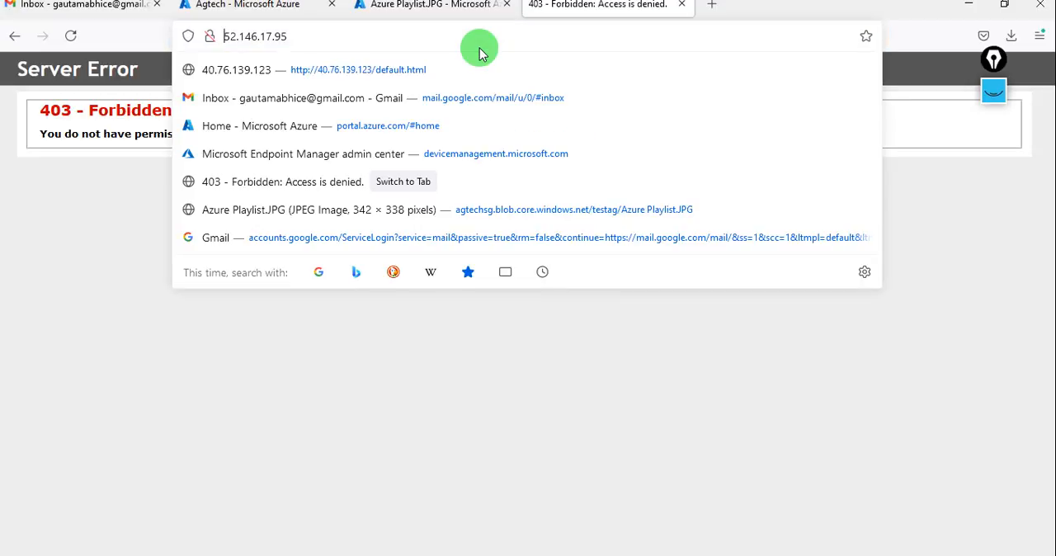
{"action": "key", "text": "Return"}
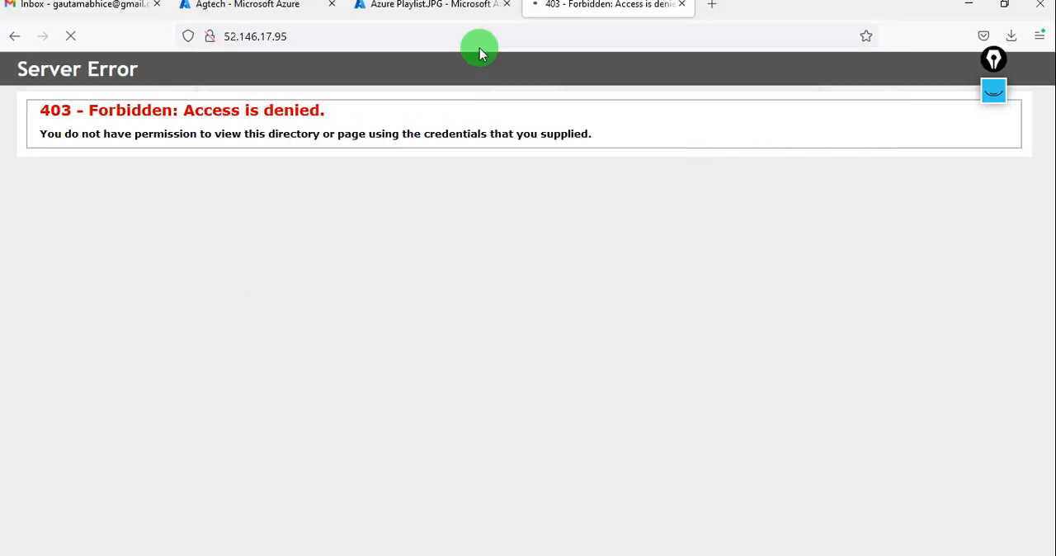
Copy Agtech's public IP address and try to connect to the VM through Remote Desktop Connection.
{"action": "left_click", "coordinate": [291, 10]}
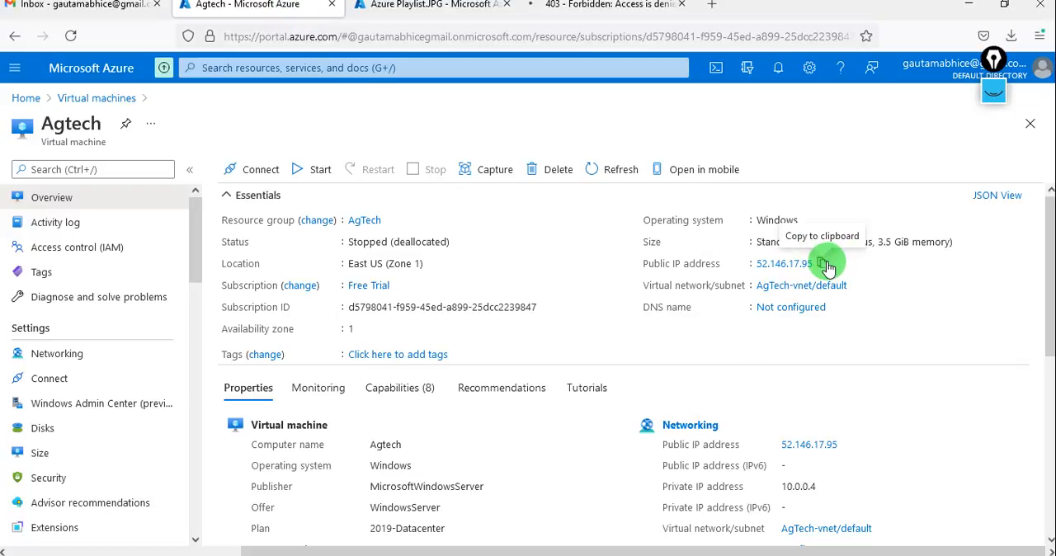
{"action": "left_click", "coordinate": [824, 262]}
{"action": "key", "text": "super+r"}
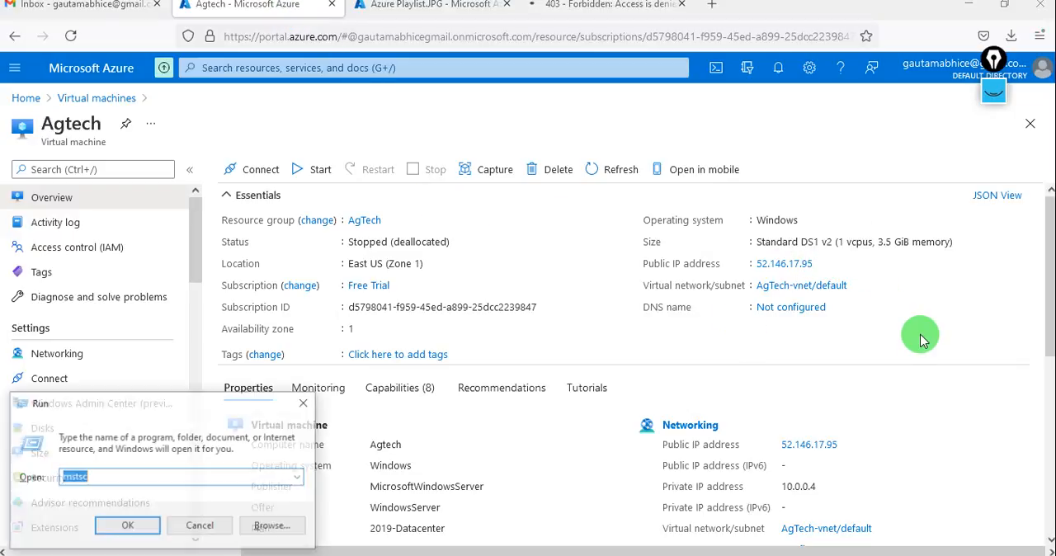
{"action": "key", "text": "Return"}
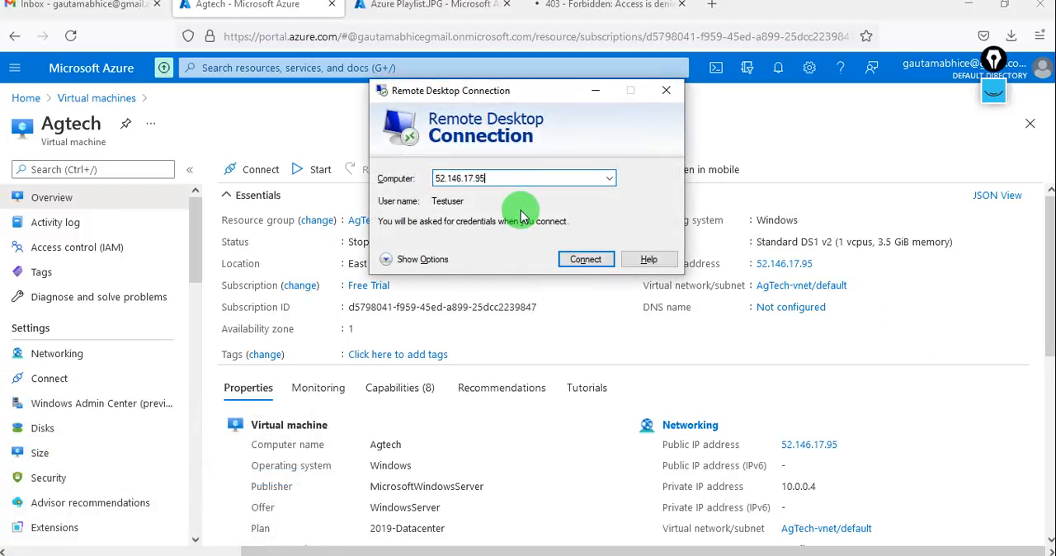
{"action": "left_click", "coordinate": [583, 260]}
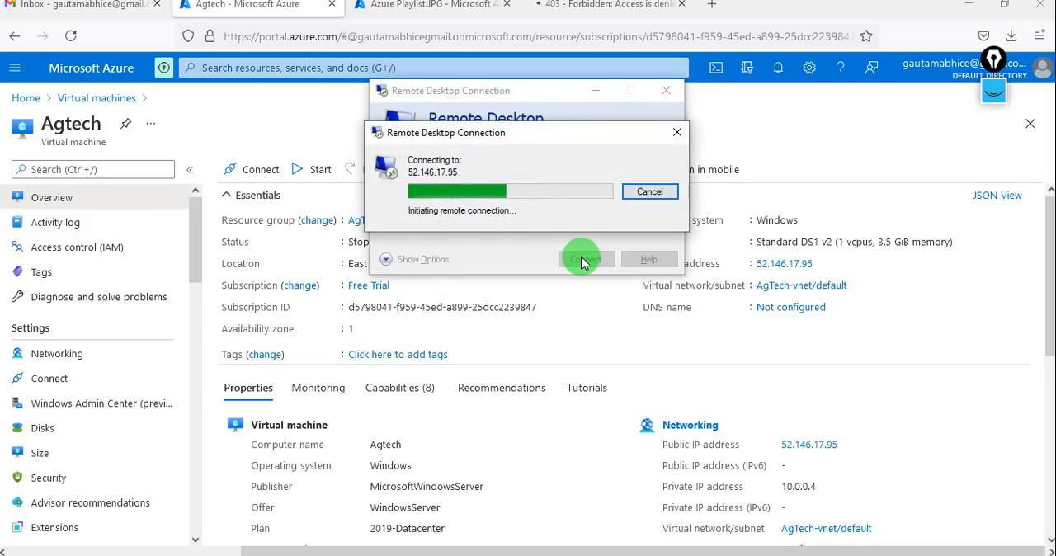
{"action": "left_click", "coordinate": [640, 194]}
Start the Agtech virtual machine and check the notifications for its startup.
{"action": "left_click", "coordinate": [314, 138]}
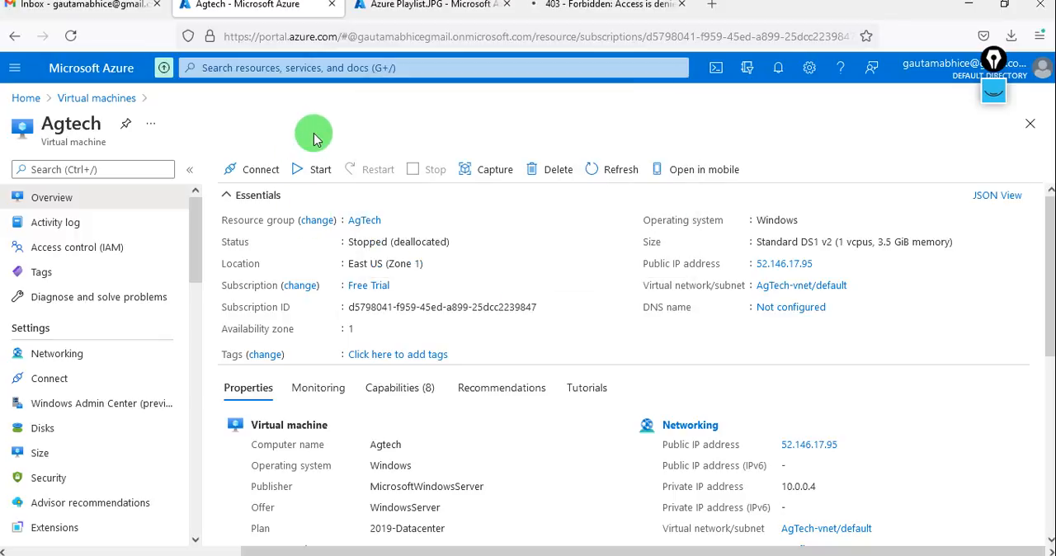
{"action": "left_click", "coordinate": [309, 175]}
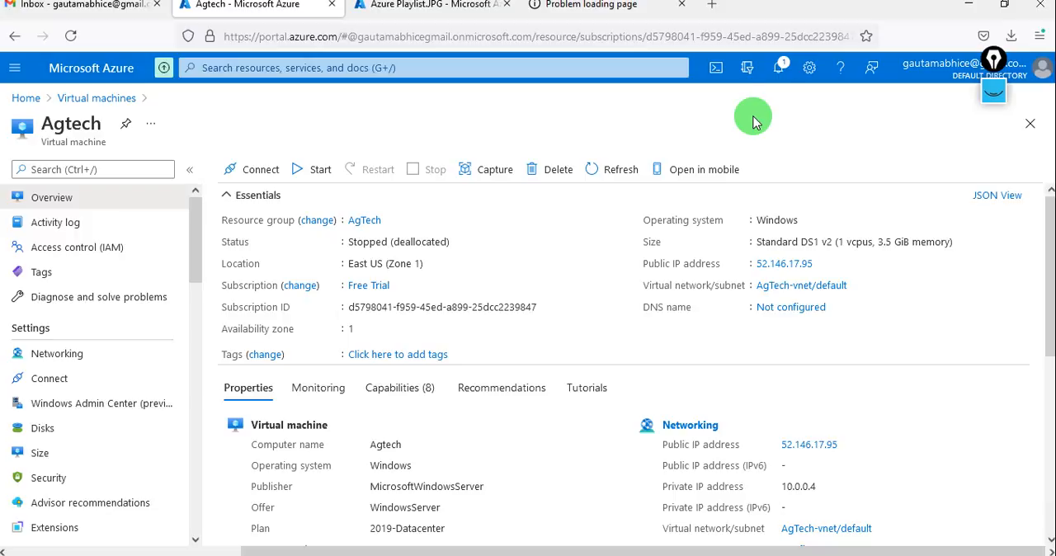
{"action": "left_click", "coordinate": [778, 69]}
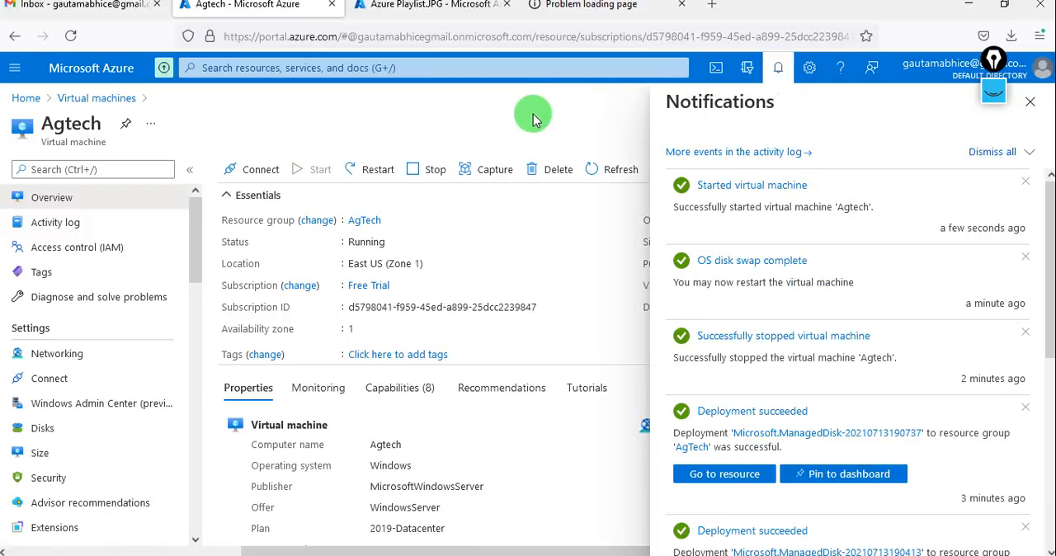
Reload the VM's website at 52.146.17.95 in its open page and return to Agtech's overview.
{"action": "left_click", "coordinate": [774, 71]}
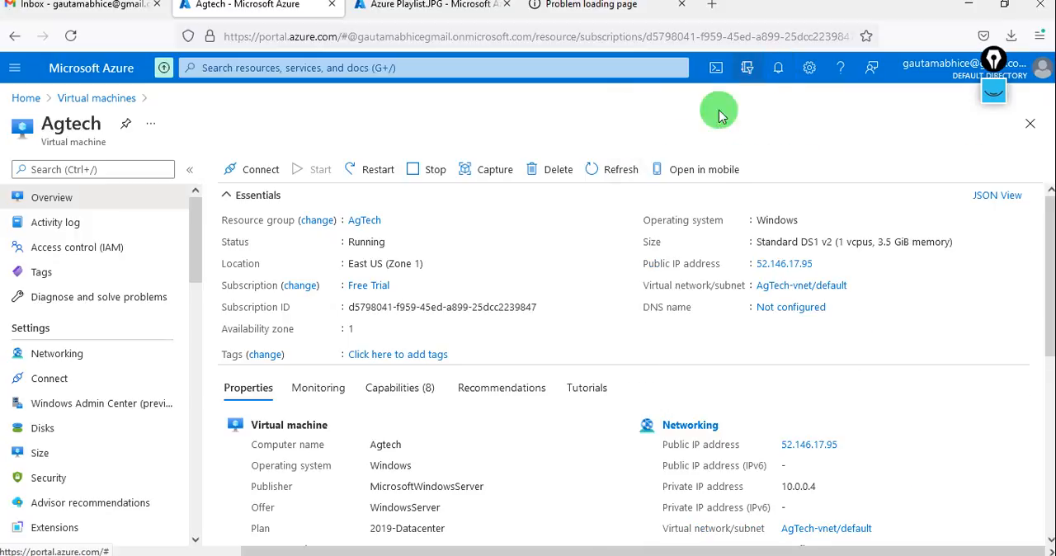
{"action": "left_click", "coordinate": [589, 16]}
{"action": "left_click", "coordinate": [487, 33]}
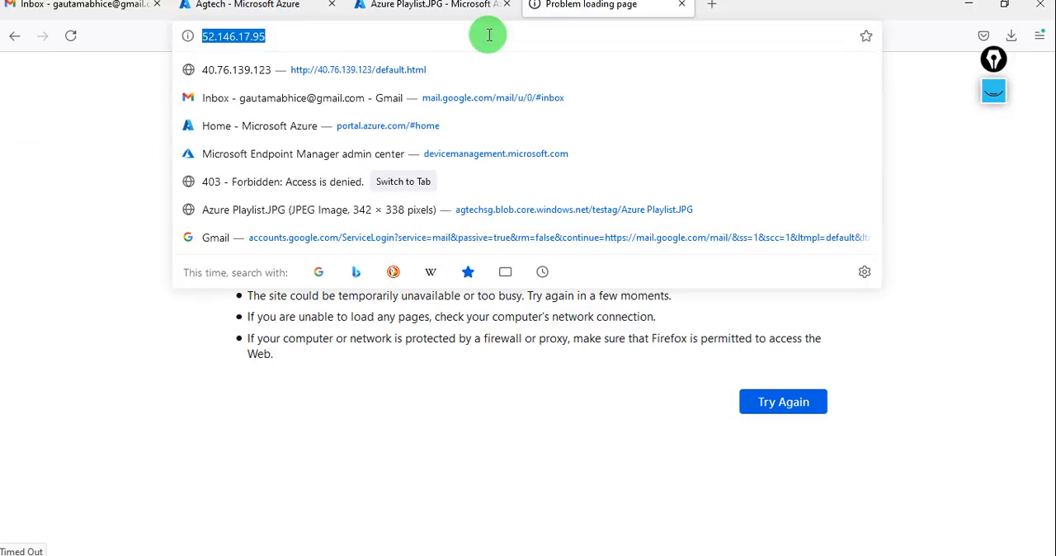
{"action": "key", "text": "Return"}
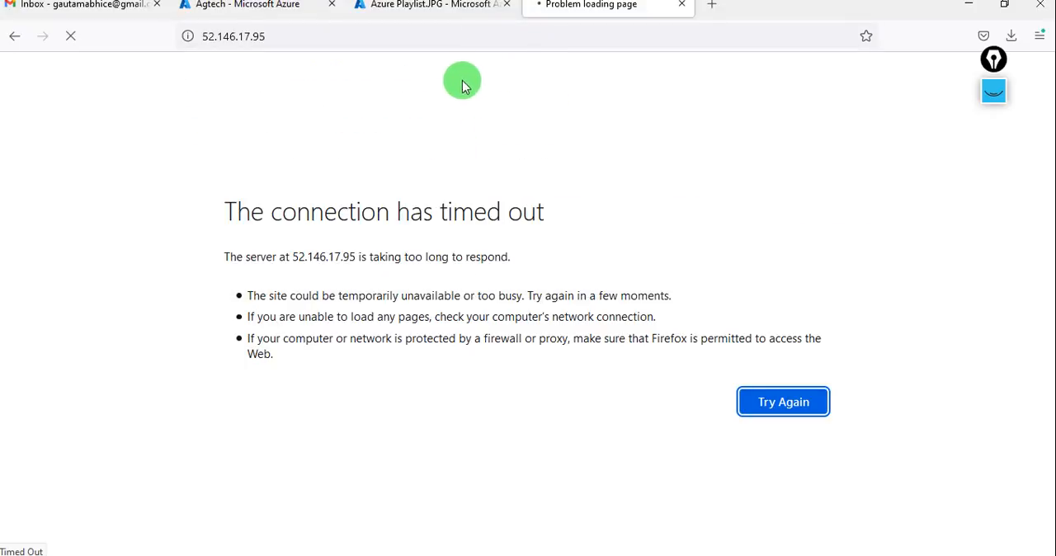
{"action": "left_click", "coordinate": [419, 10]}
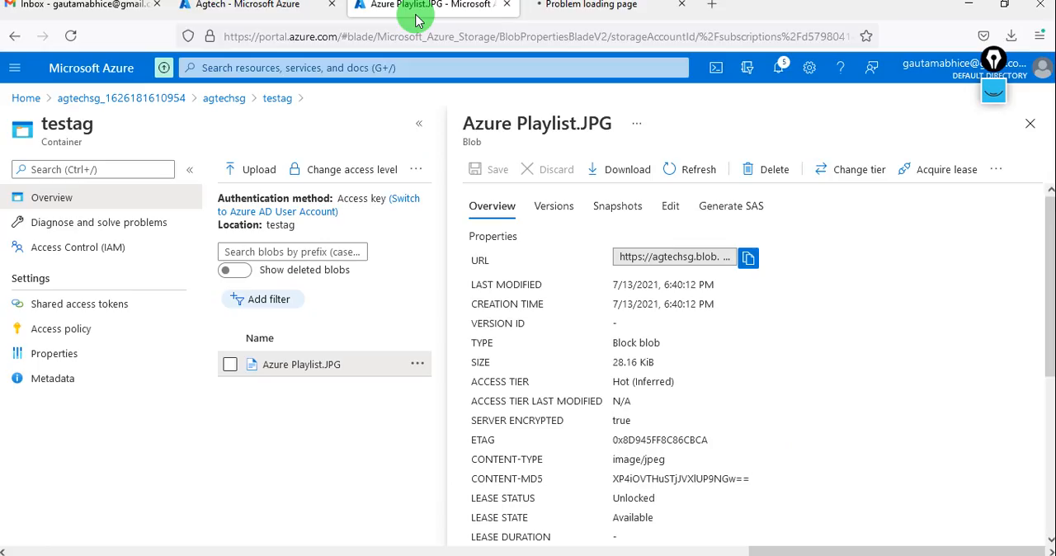
{"action": "left_click", "coordinate": [261, 12]}
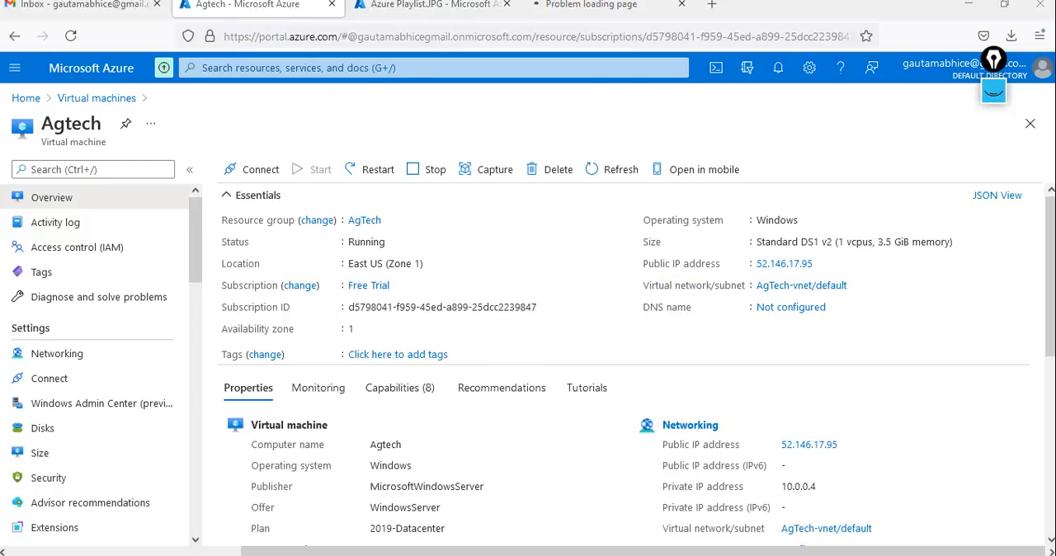
Try to connect to 52.146.17.95 through Remote Desktop Connection, and cancel the pending attempt.
{"action": "left_click", "coordinate": [579, 260]}
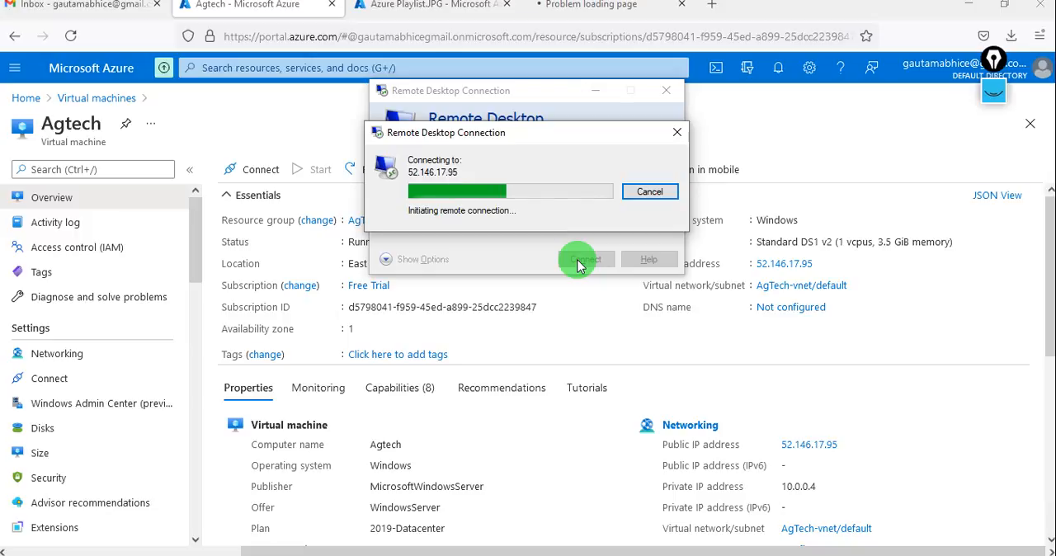
{"action": "left_click", "coordinate": [650, 192]}
{"action": "left_click", "coordinate": [591, 356]}
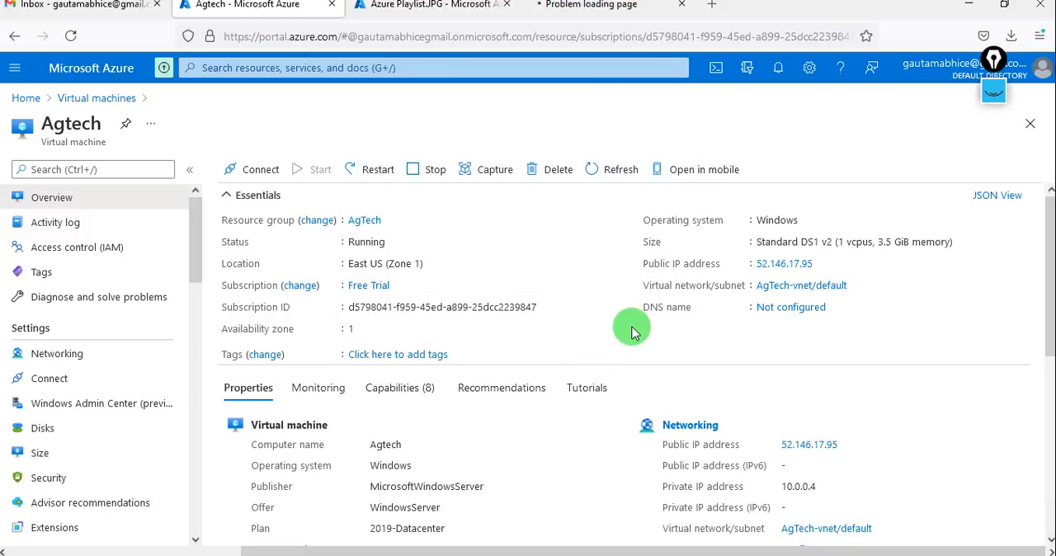
{"action": "scroll", "coordinate": [556, 323], "scroll_direction": "down", "scroll_amount": 5}
{"action": "scroll", "coordinate": [555, 323], "scroll_direction": "up", "scroll_amount": 5}
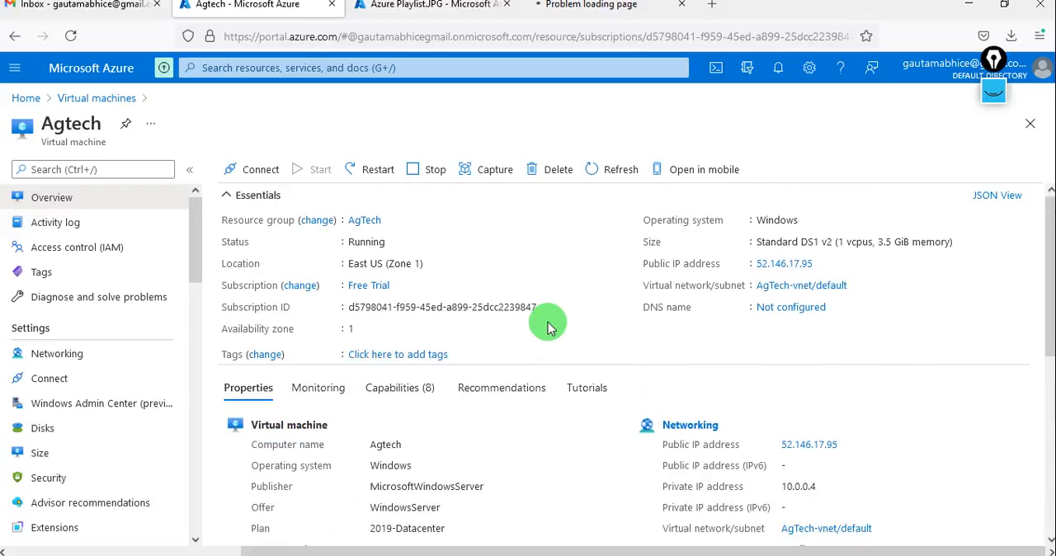
Examine the OS disk entry and its host caching in Agtech's disk settings, and return to a reloaded VM overview.
{"action": "left_click", "coordinate": [89, 426]}
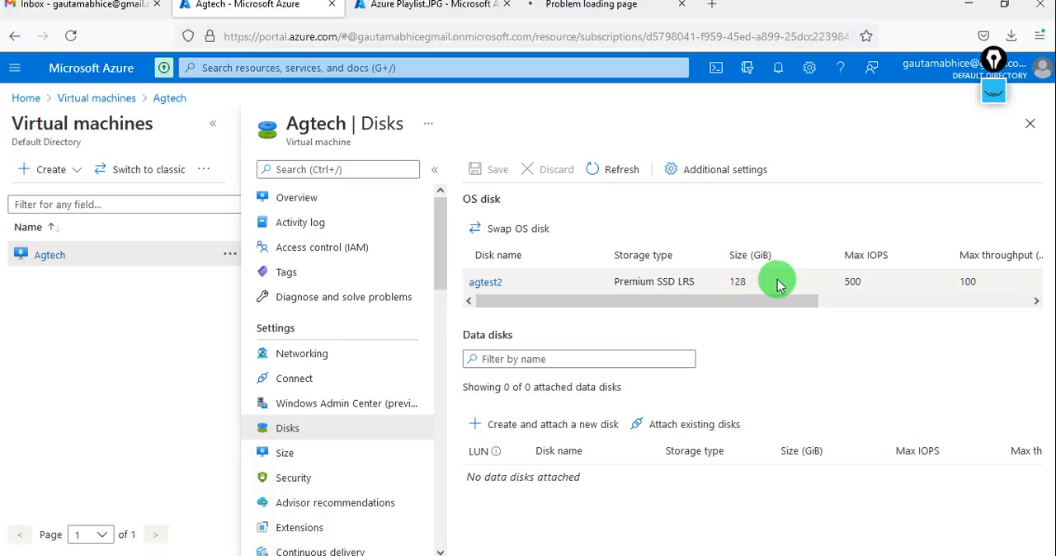
{"action": "scroll", "coordinate": [774, 283], "scroll_direction": "right", "scroll_amount": 5}
{"action": "scroll", "coordinate": [778, 280], "scroll_direction": "right", "scroll_amount": 3}
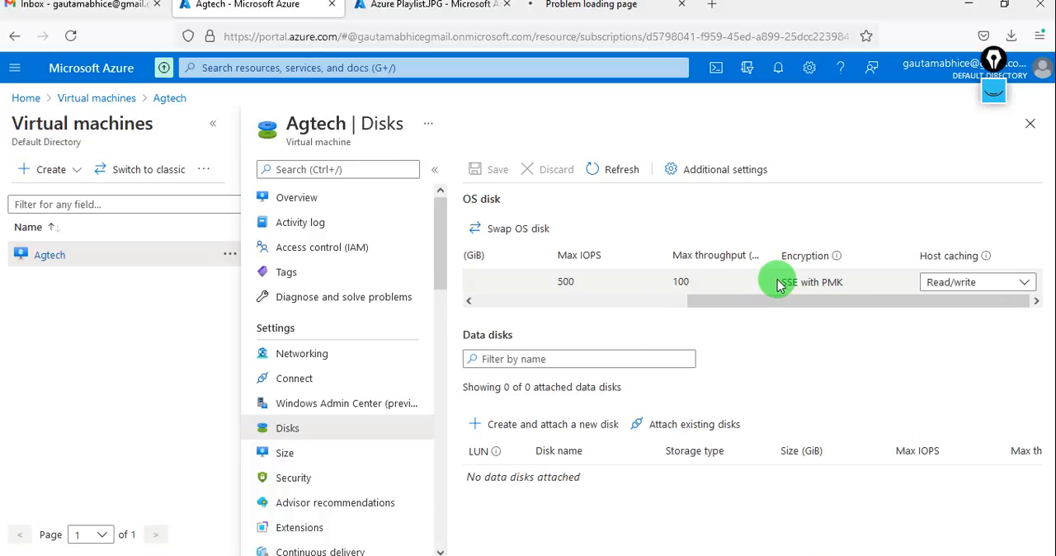
{"action": "left_click", "coordinate": [1008, 287]}
{"action": "left_click", "coordinate": [1008, 288]}
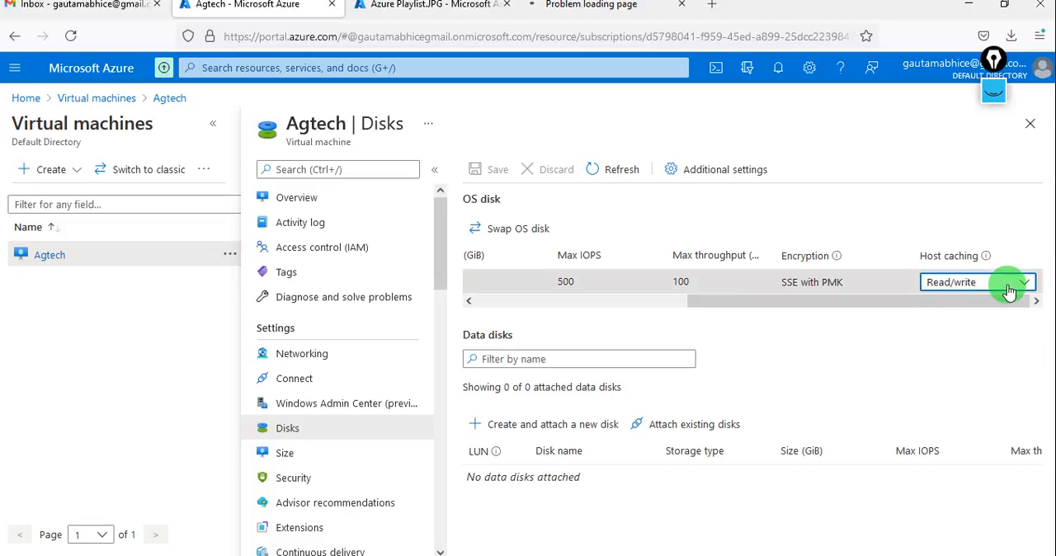
{"action": "scroll", "coordinate": [478, 293], "scroll_direction": "left", "scroll_amount": 3}
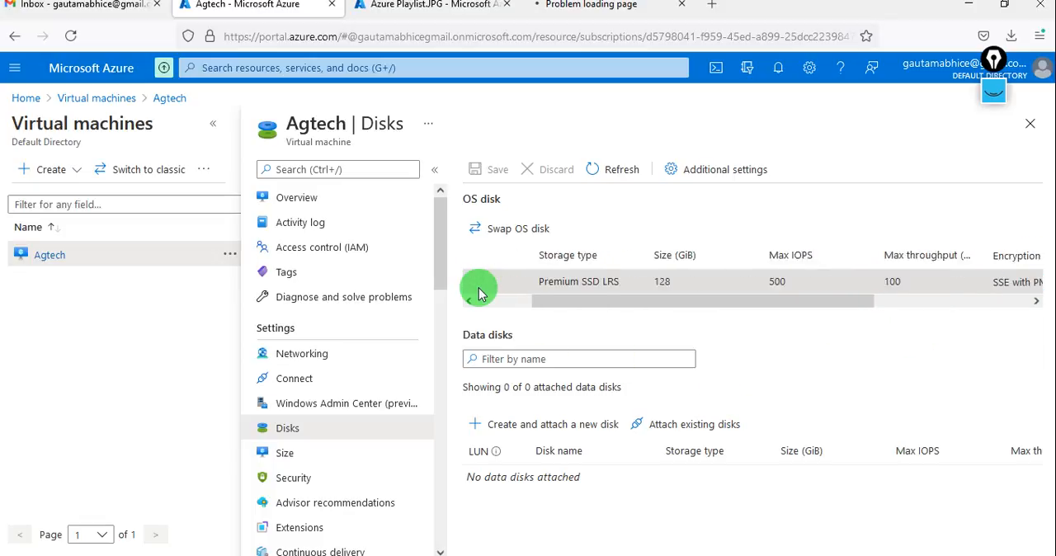
{"action": "left_click", "coordinate": [612, 171]}
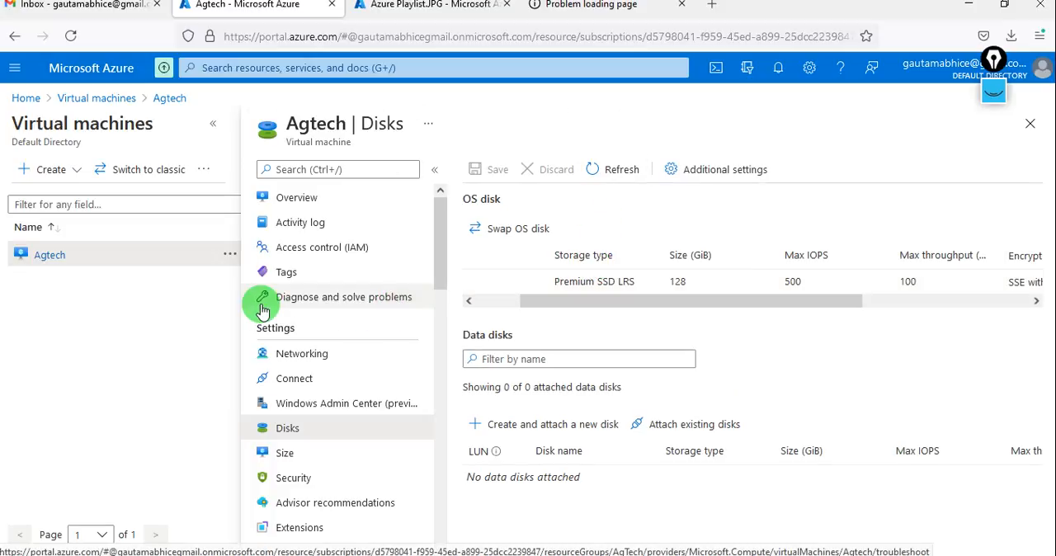
{"action": "left_click", "coordinate": [312, 199]}
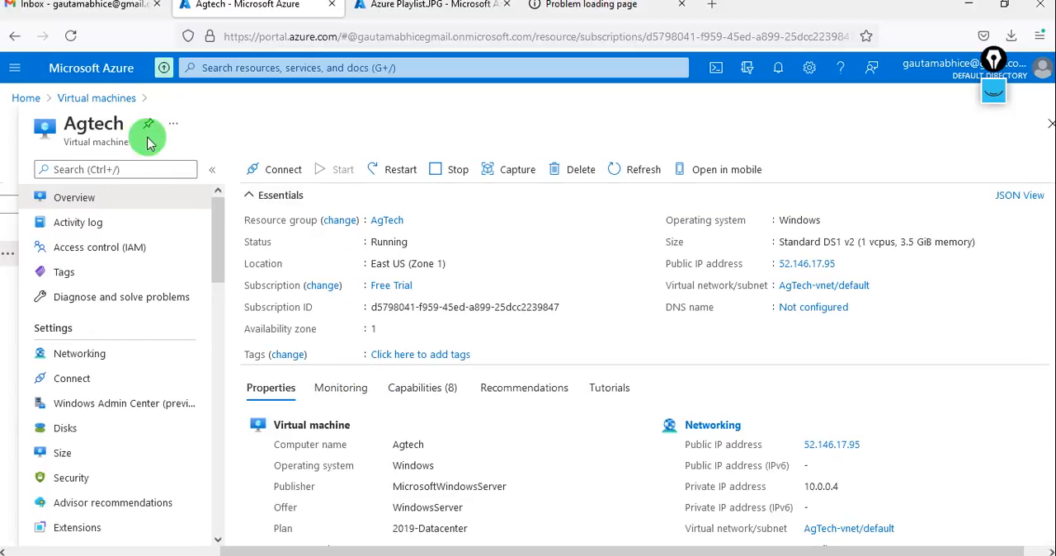
{"action": "left_click", "coordinate": [73, 38]}
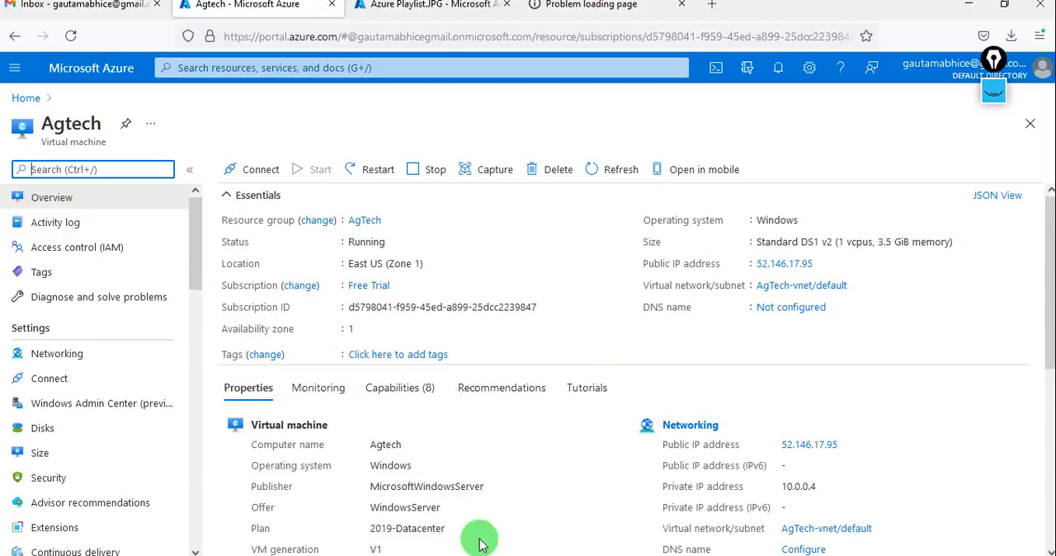
Connect to Agtech through Remote Desktop Connection with the account password, accept the untrusted certificate, and minimize the session.
{"action": "left_click", "coordinate": [474, 555]}
{"action": "left_click", "coordinate": [586, 261]}
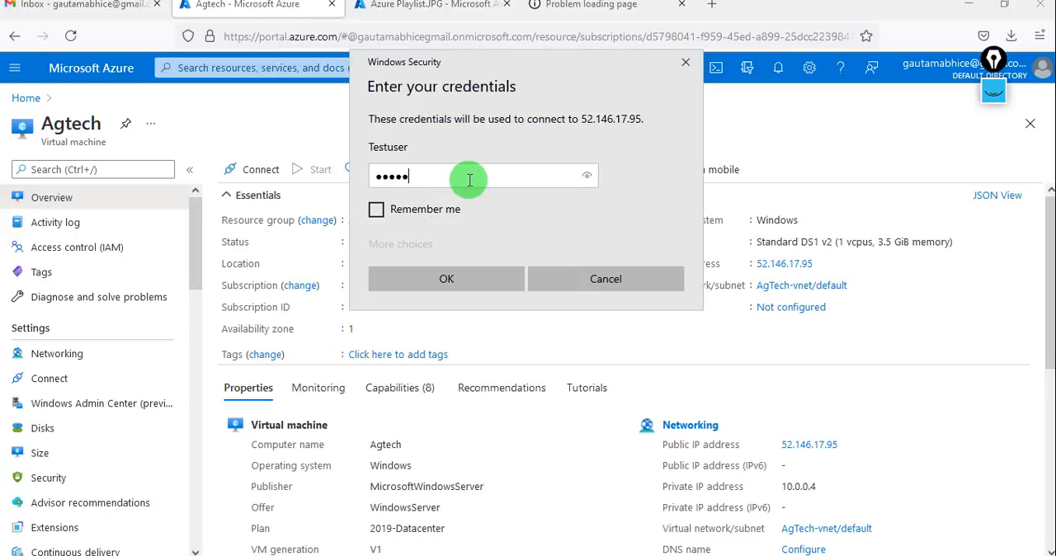
{"action": "key", "text": "Return"}
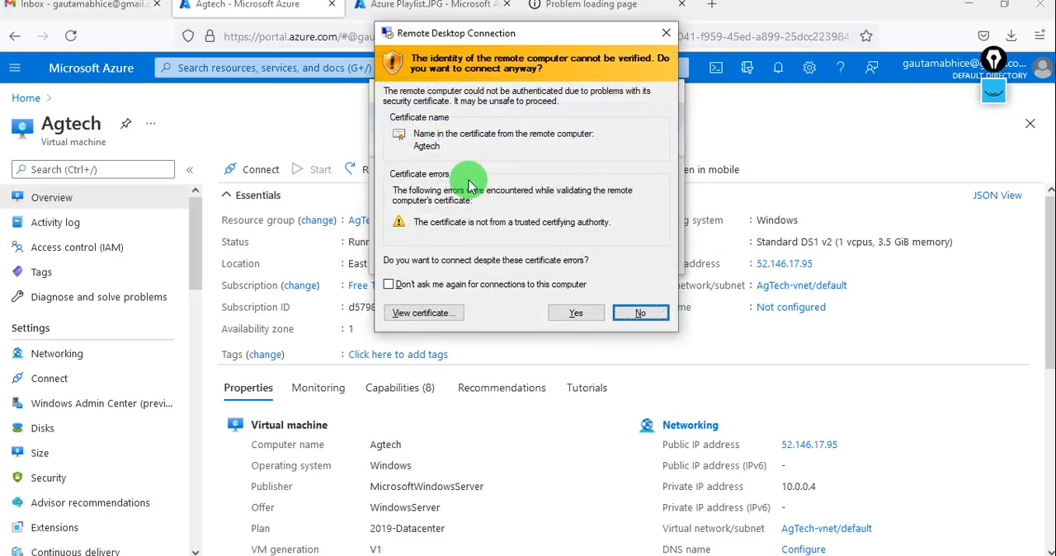
{"action": "left_click", "coordinate": [576, 313]}
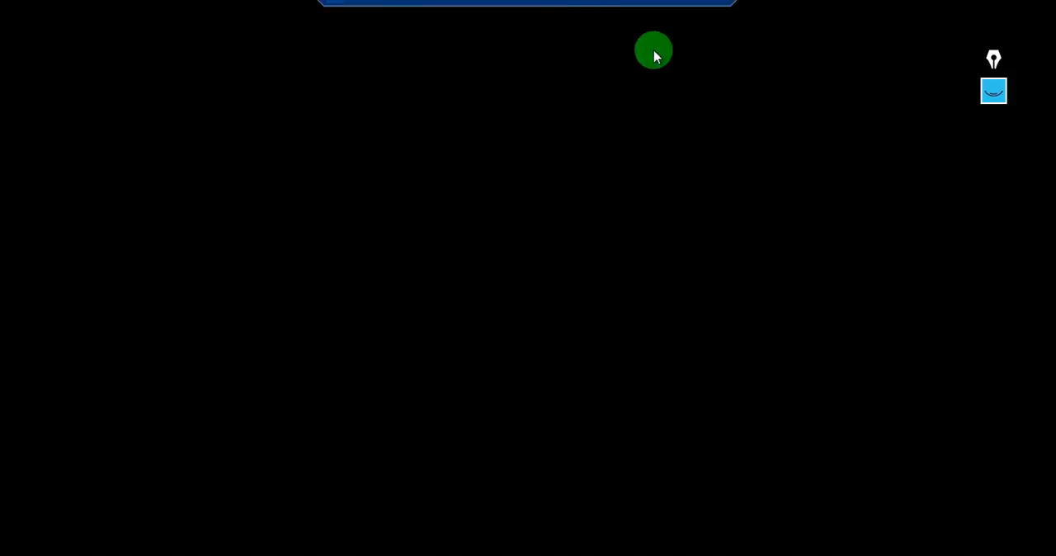
{"action": "left_click", "coordinate": [683, 8]}
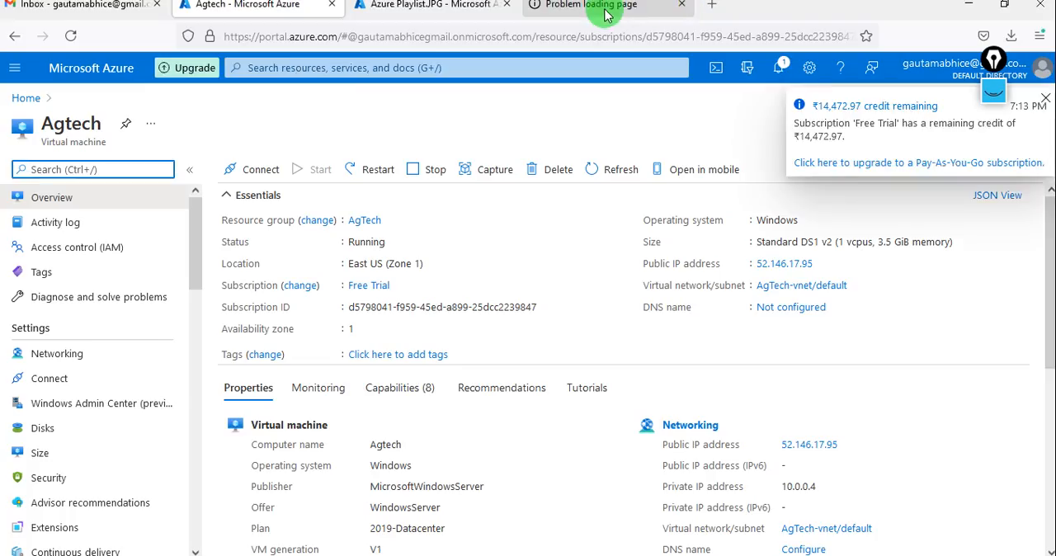
Reload the website at 52.146.17.95 to check the IIS page, and return to the Azure portal.
{"action": "left_click", "coordinate": [605, 9]}
{"action": "left_click", "coordinate": [481, 29]}
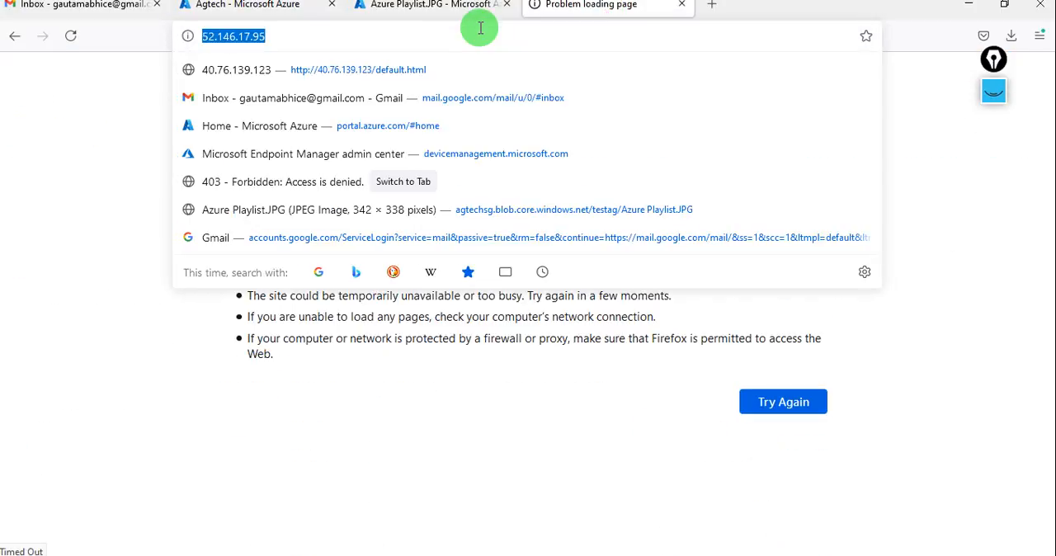
{"action": "key", "text": "Return"}
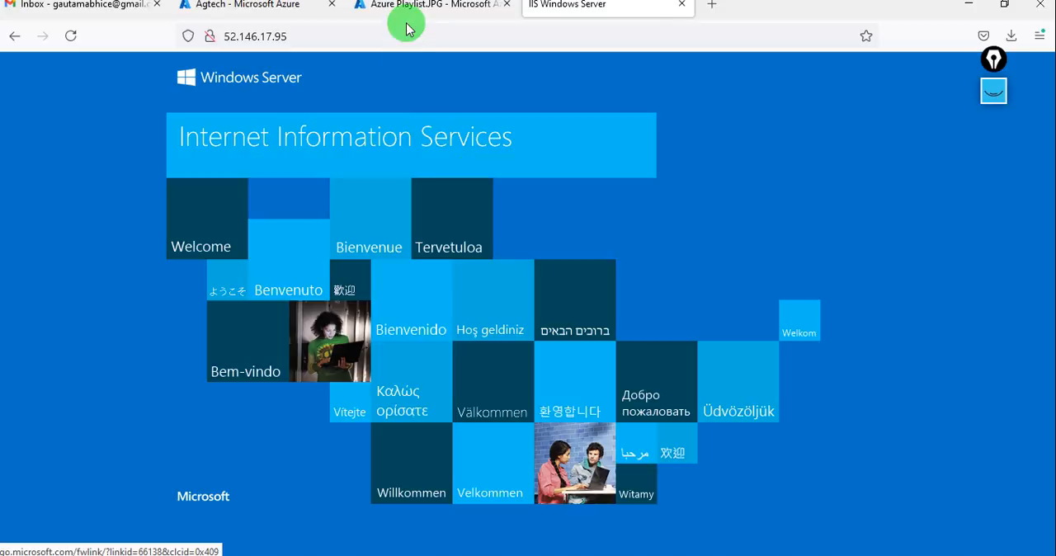
{"action": "left_click", "coordinate": [310, 12]}
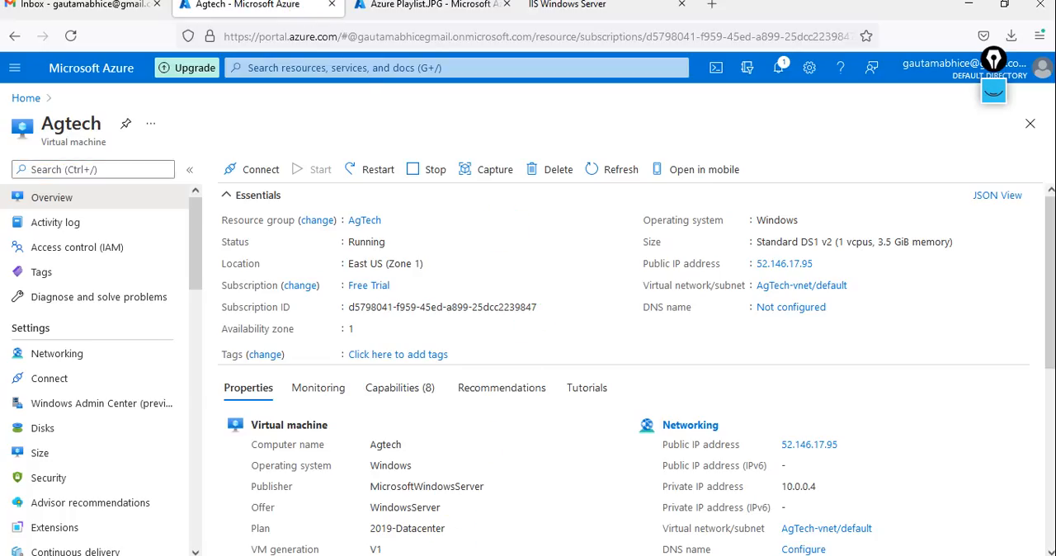
Switch to the remote desktop session, check the contents of the ag folder on the desktop, and close it.
{"action": "key", "text": "alt+Tab"}
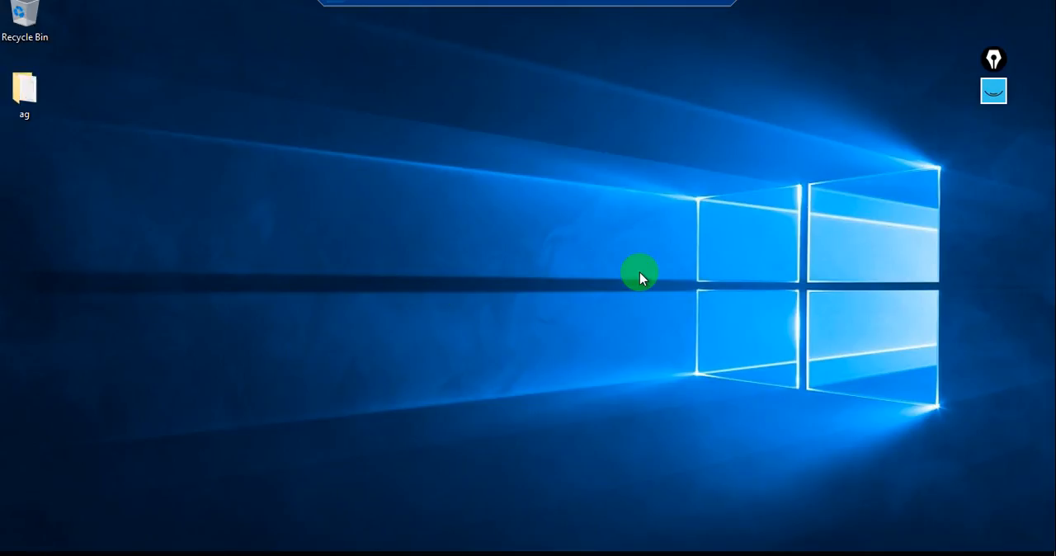
{"action": "left_click", "coordinate": [33, 92]}
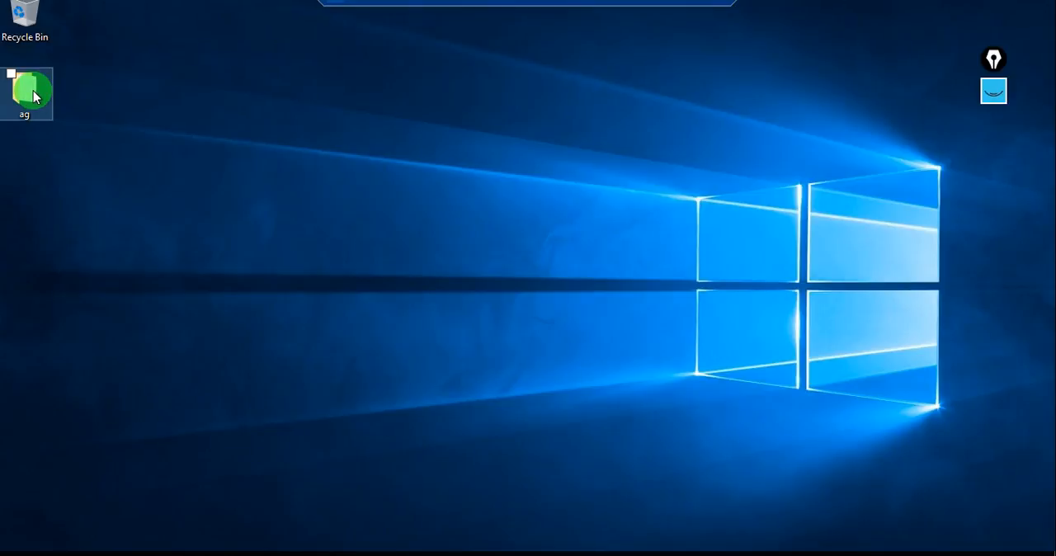
{"action": "double_click", "coordinate": [33, 92]}
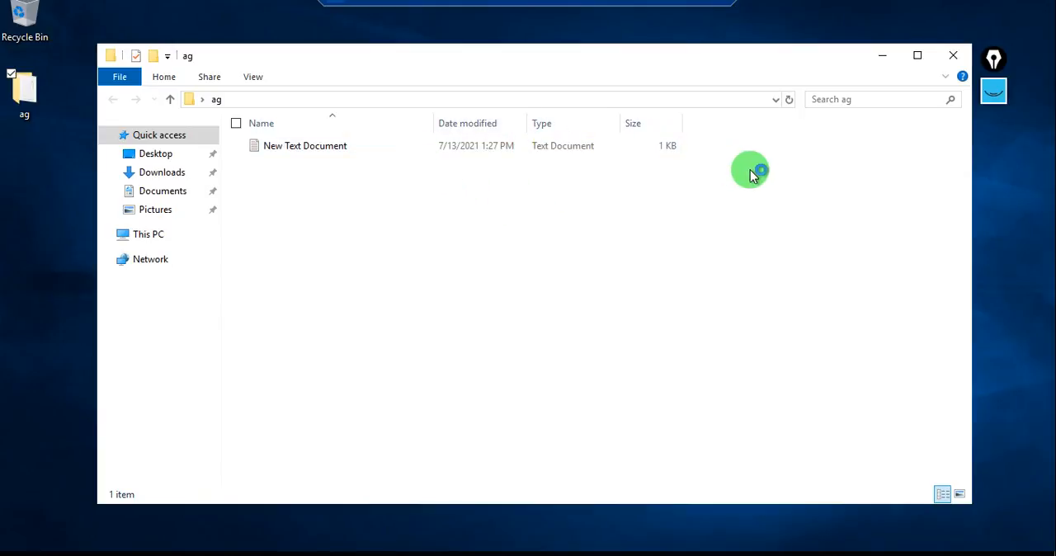
{"action": "left_click", "coordinate": [951, 57]}
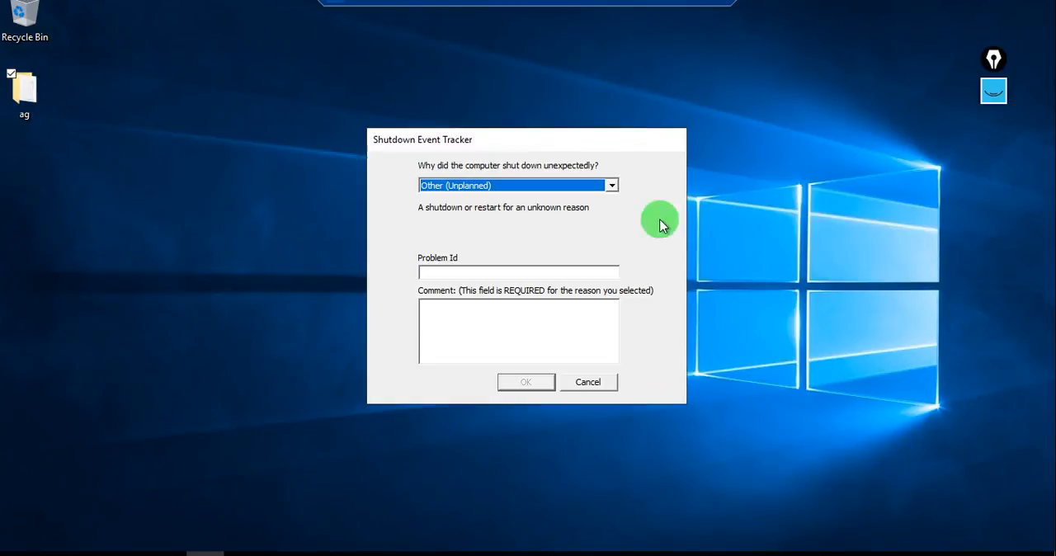
Dismiss the Shutdown Event Tracker without giving a reason and disconnect the remote session.
{"action": "left_click", "coordinate": [599, 380]}
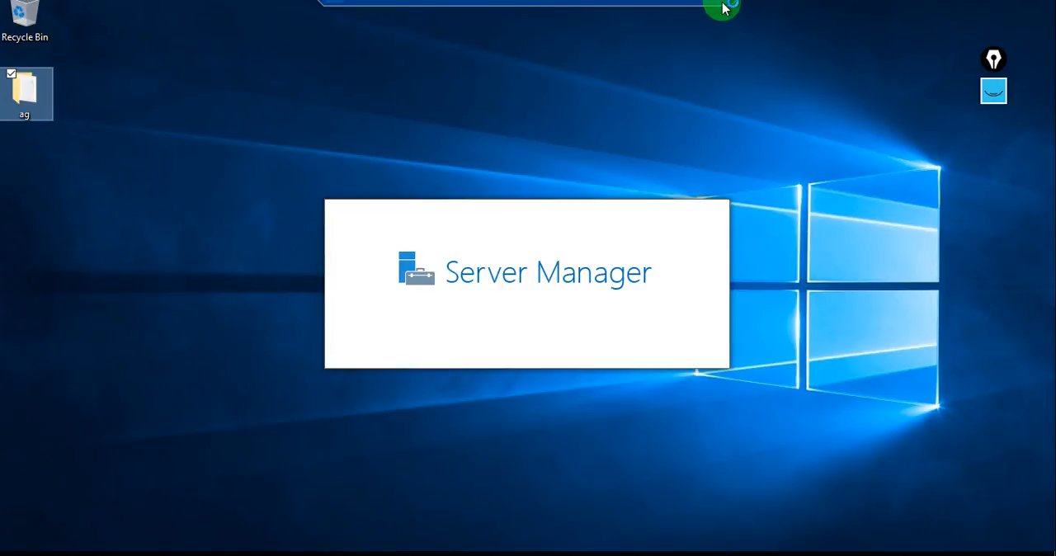
{"action": "left_click", "coordinate": [721, 5]}
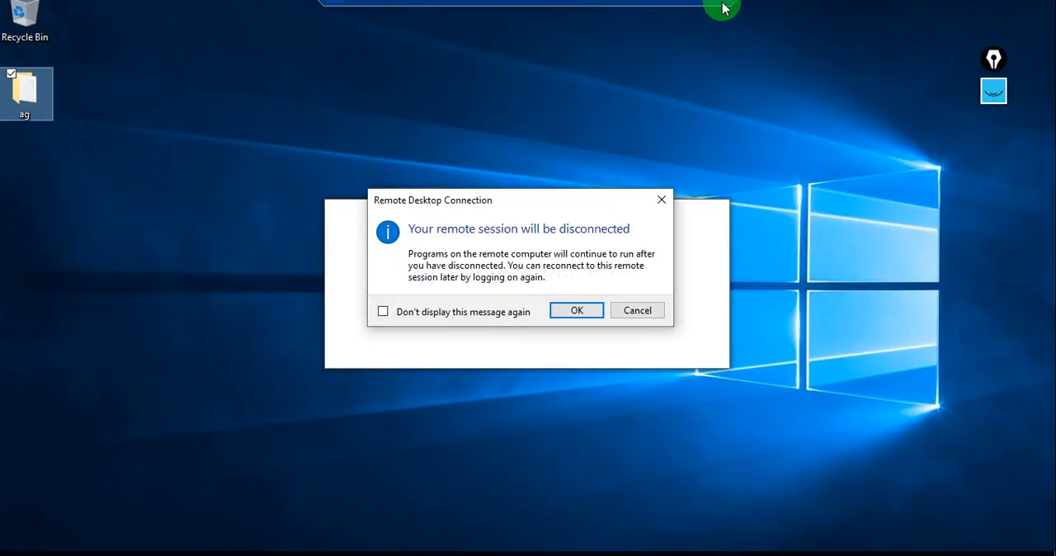
{"action": "left_click", "coordinate": [578, 313]}
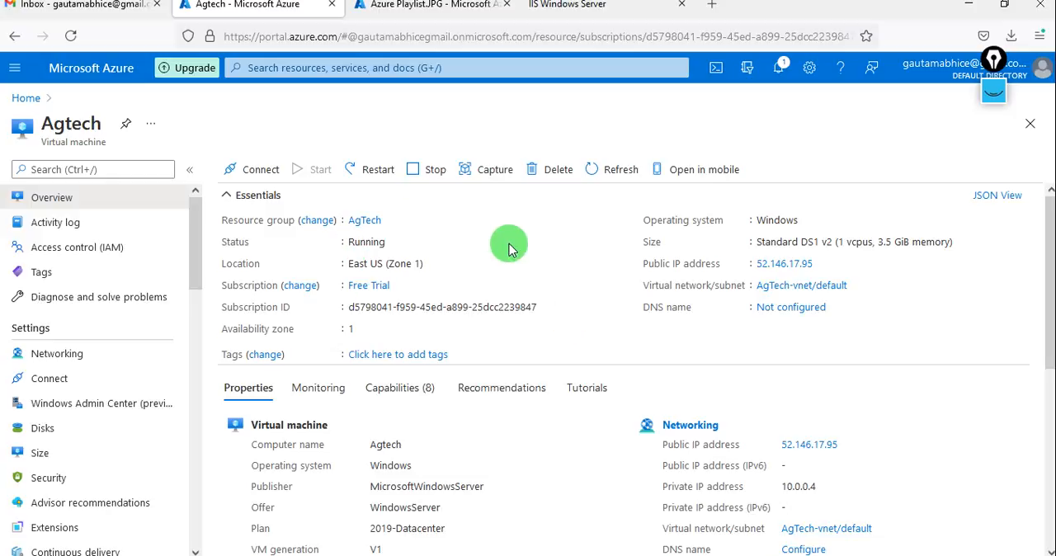
Open the AgTech resource group from the portal home and examine the snapshot and disks in its resource list.
{"action": "left_click", "coordinate": [27, 98]}
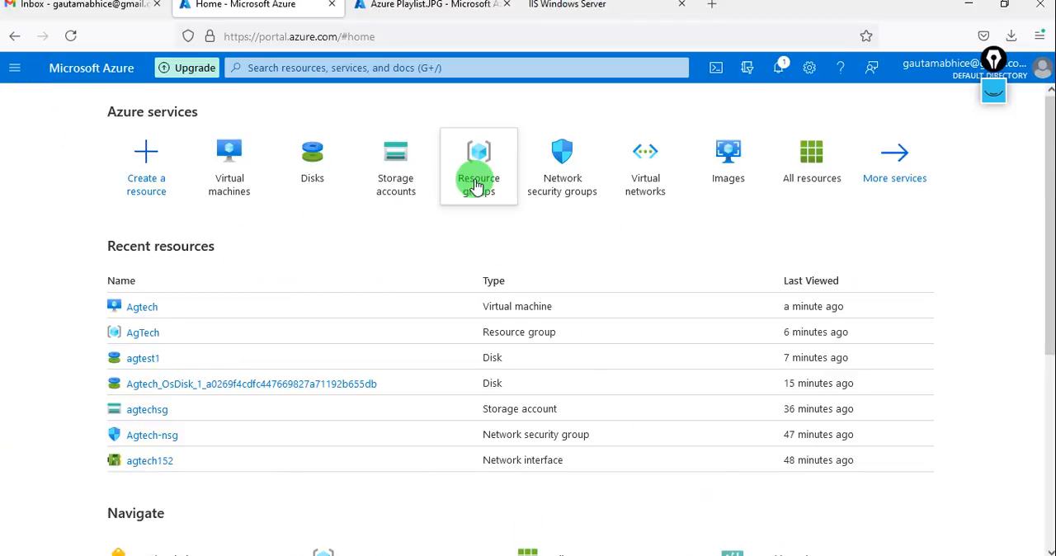
{"action": "left_click", "coordinate": [481, 174]}
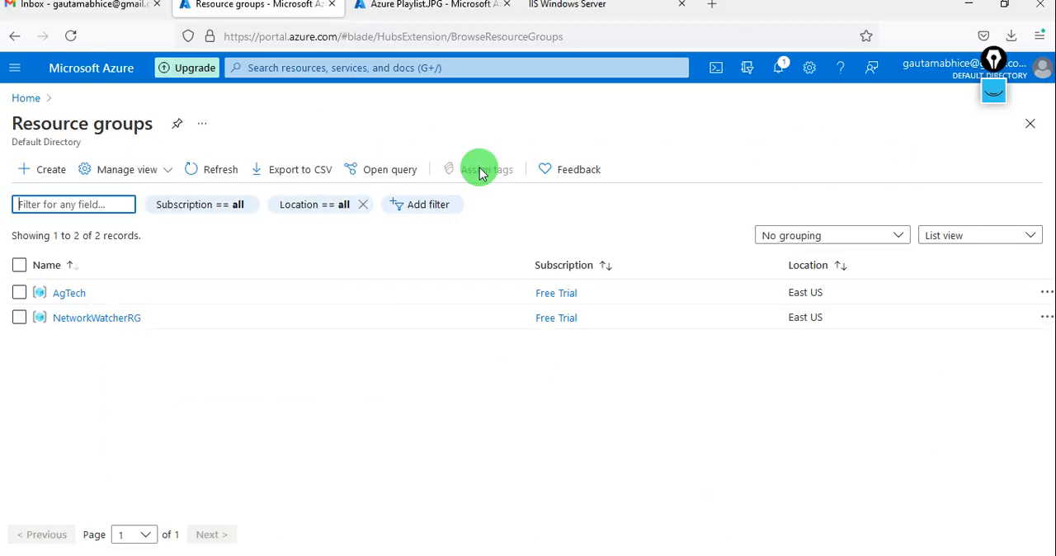
{"action": "left_click", "coordinate": [71, 293]}
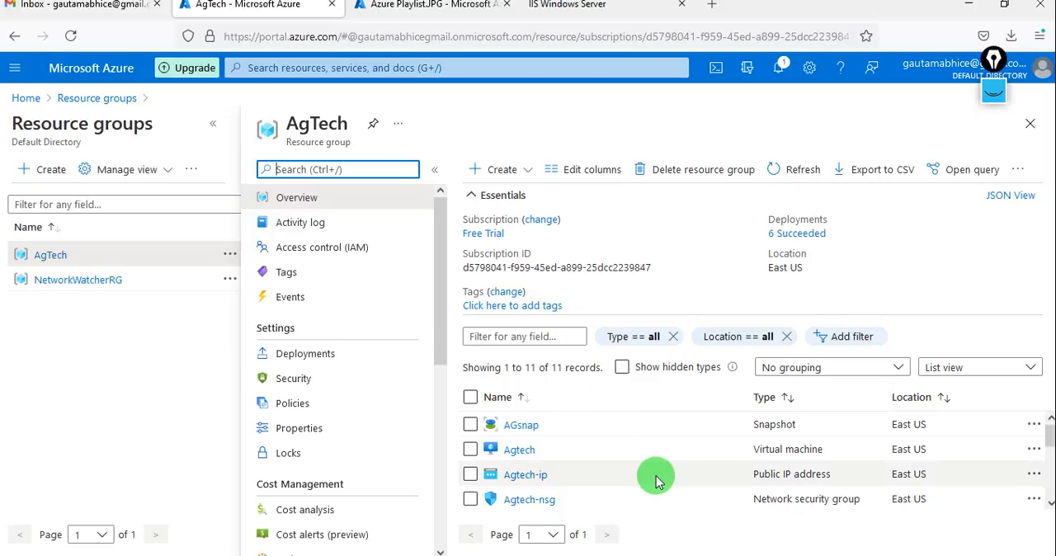
{"action": "scroll", "coordinate": [656, 476], "scroll_direction": "down", "scroll_amount": 4}
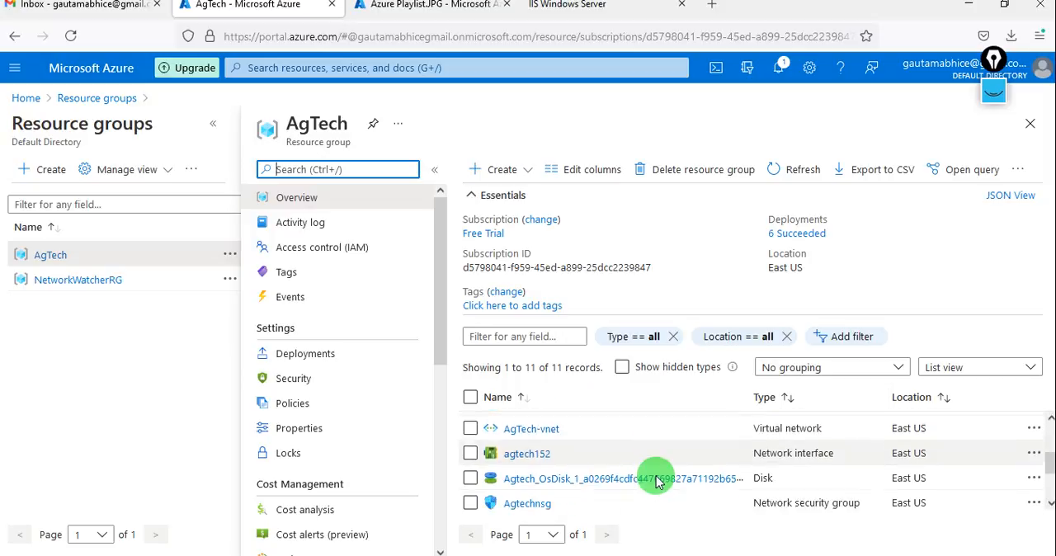
{"action": "left_click", "coordinate": [212, 137]}
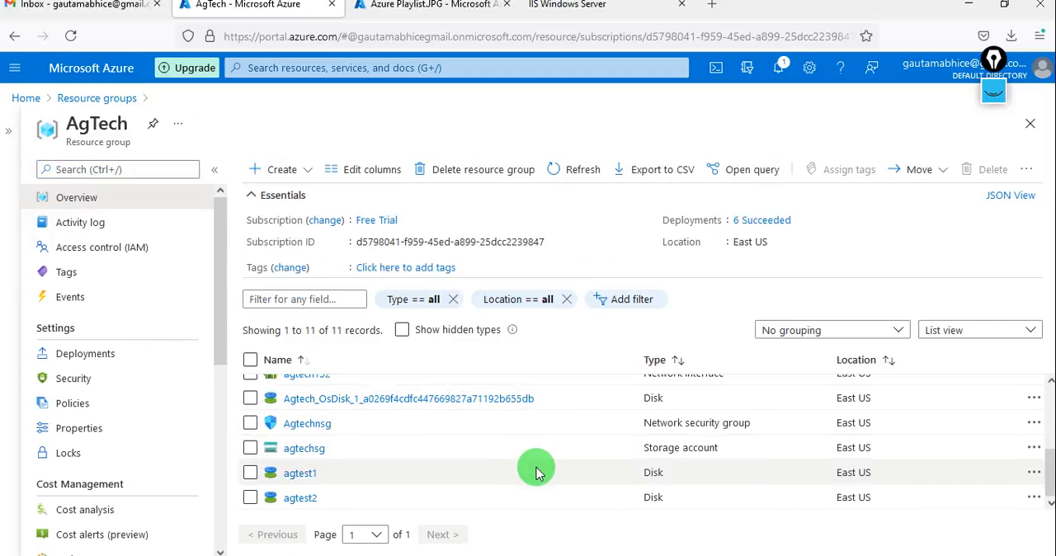
{"action": "scroll", "coordinate": [537, 470], "scroll_direction": "up", "scroll_amount": 3}
{"action": "scroll", "coordinate": [537, 470], "scroll_direction": "down", "scroll_amount": 4}
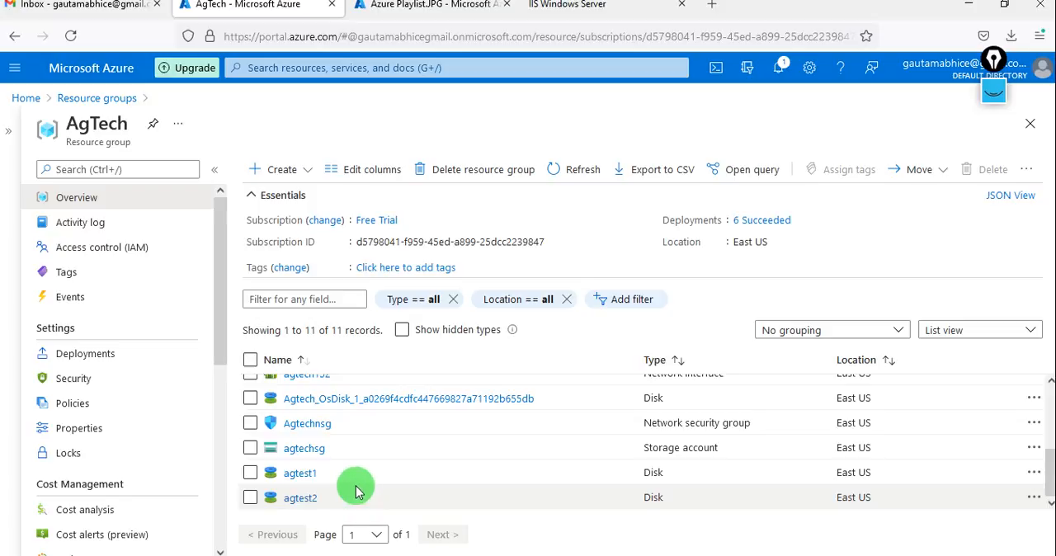
Review the AgTech group's remaining resources, from the agtest disks back up to the virtual machine and the AGsnap snapshot.
{"action": "scroll", "coordinate": [360, 450], "scroll_direction": "up", "scroll_amount": 1}
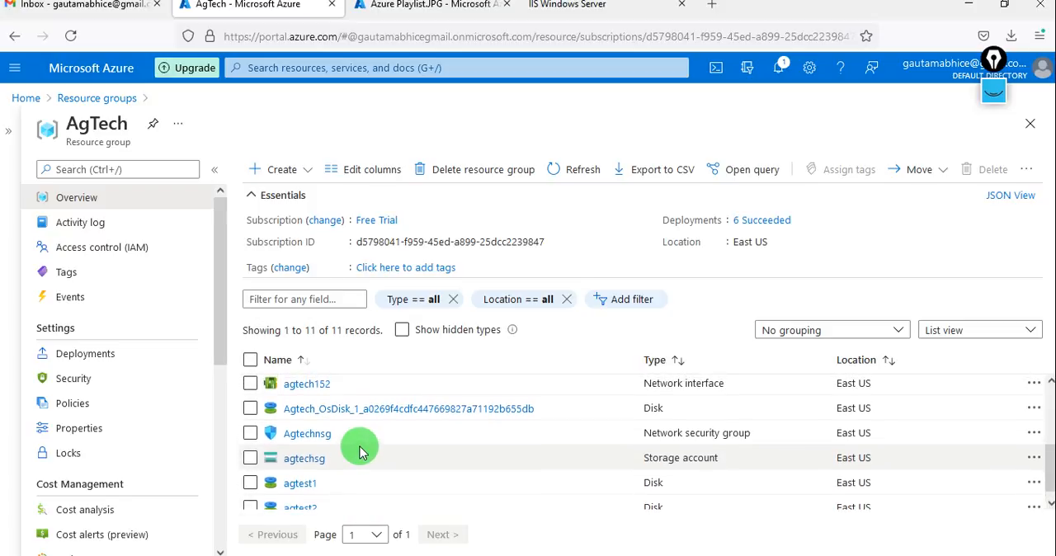
{"action": "scroll", "coordinate": [375, 441], "scroll_direction": "up", "scroll_amount": 1}
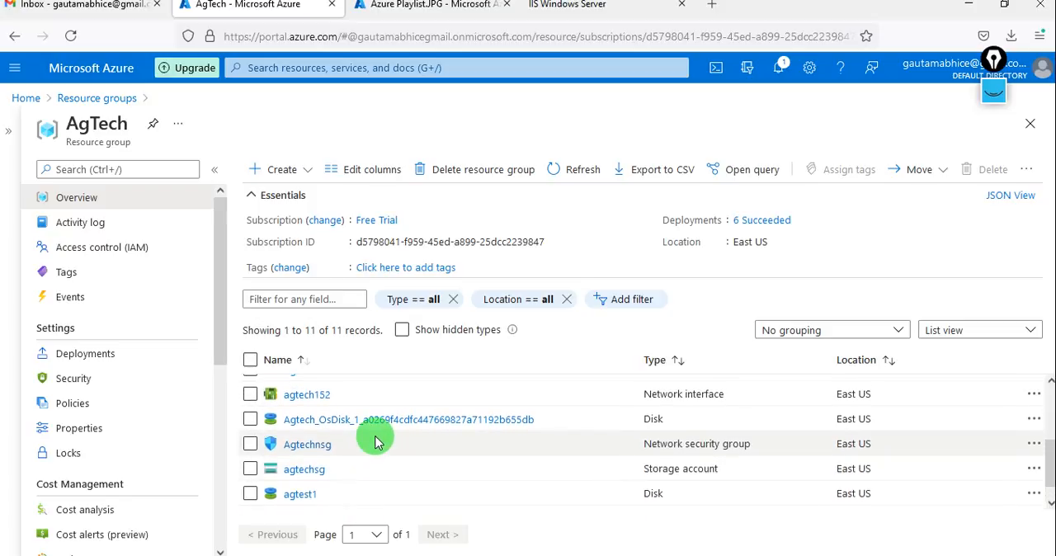
{"action": "scroll", "coordinate": [375, 441], "scroll_direction": "up", "scroll_amount": 1}
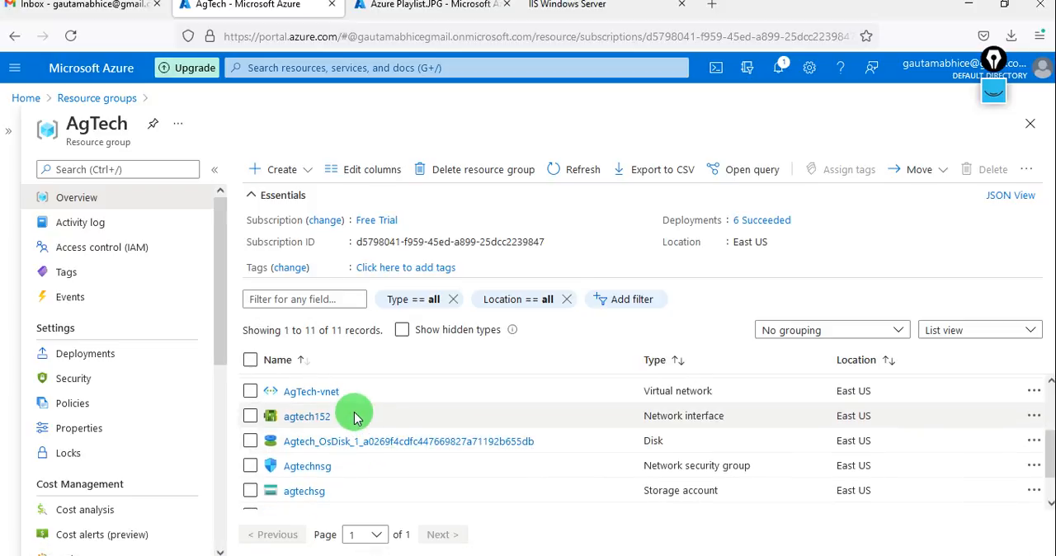
{"action": "scroll", "coordinate": [354, 416], "scroll_direction": "up", "scroll_amount": 1}
{"action": "scroll", "coordinate": [355, 417], "scroll_direction": "up", "scroll_amount": 2}
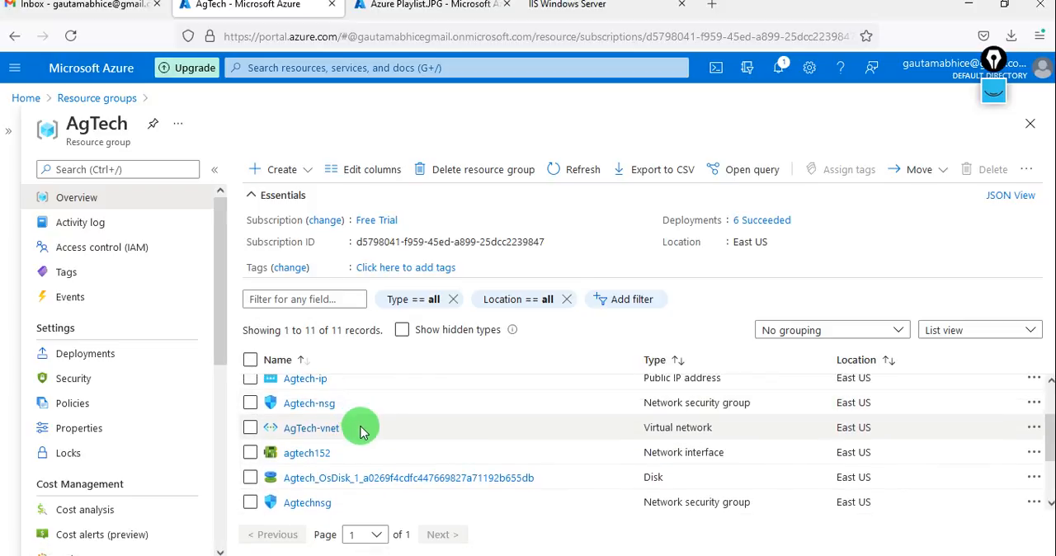
{"action": "scroll", "coordinate": [359, 426], "scroll_direction": "up", "scroll_amount": 1}
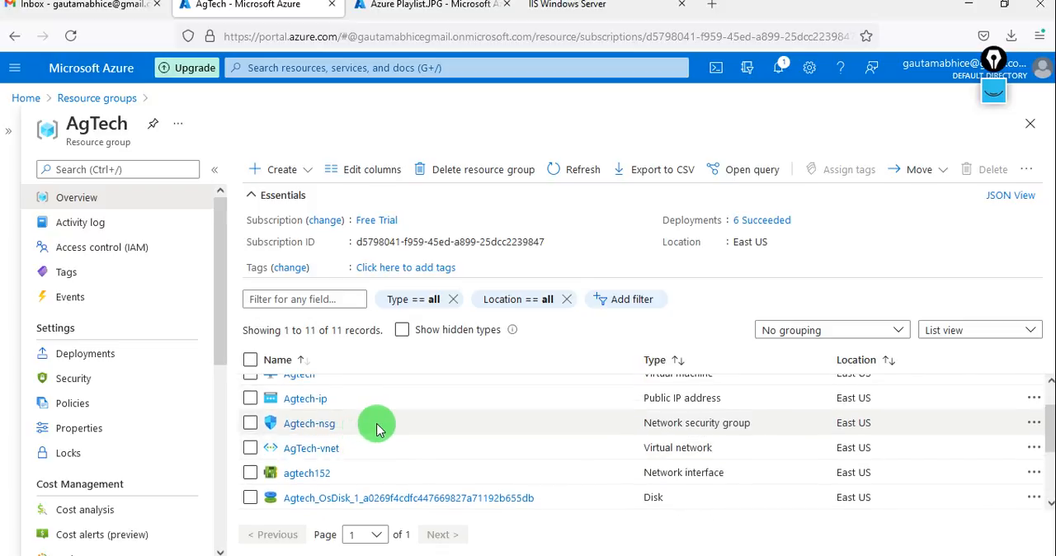
{"action": "scroll", "coordinate": [380, 425], "scroll_direction": "up", "scroll_amount": 2}
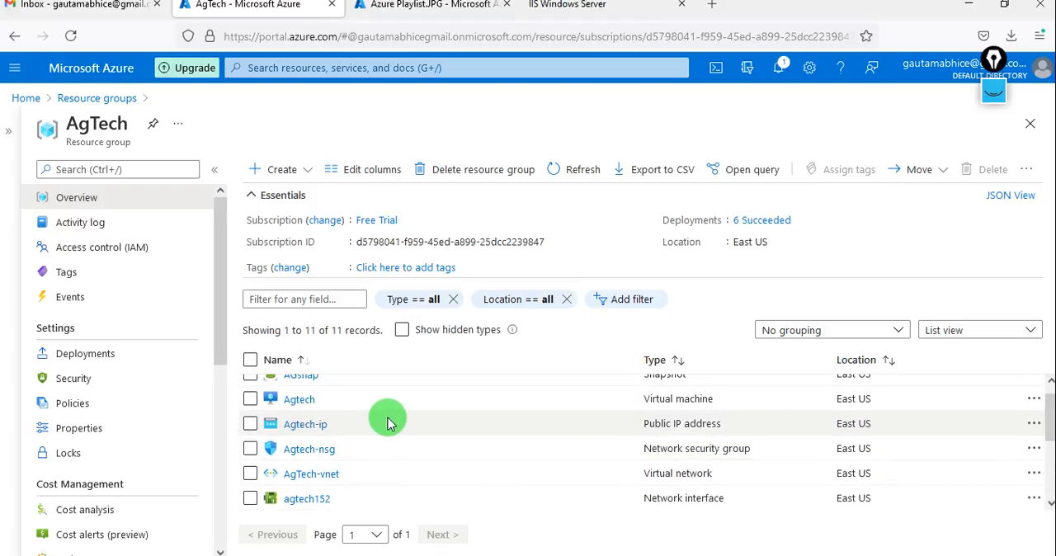
{"action": "scroll", "coordinate": [389, 423], "scroll_direction": "up", "scroll_amount": 1}
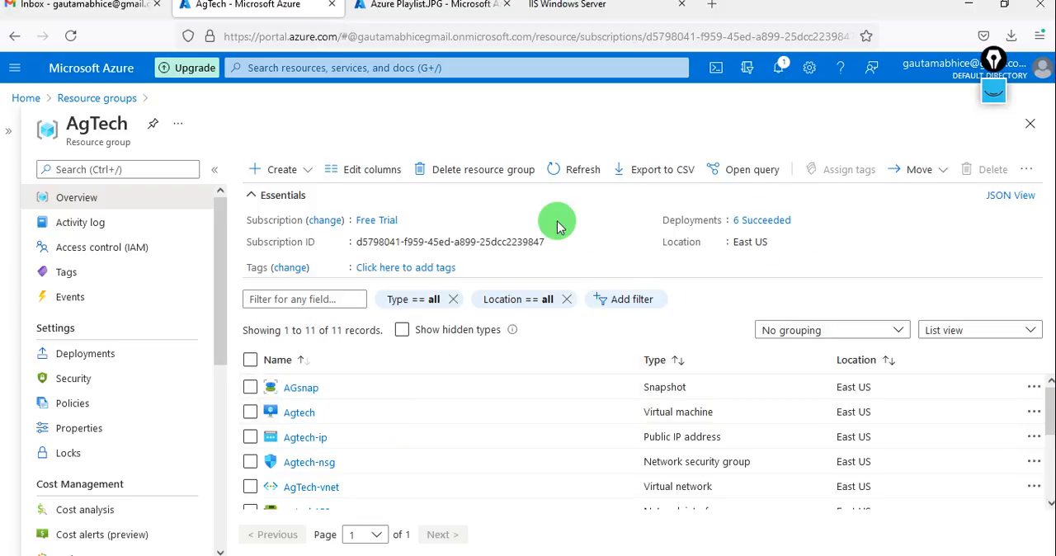
Delete the AgTech resource group with all its resources, confirming with the name agtech, and check the deletion's progress in the notifications.
{"action": "left_click", "coordinate": [472, 171]}
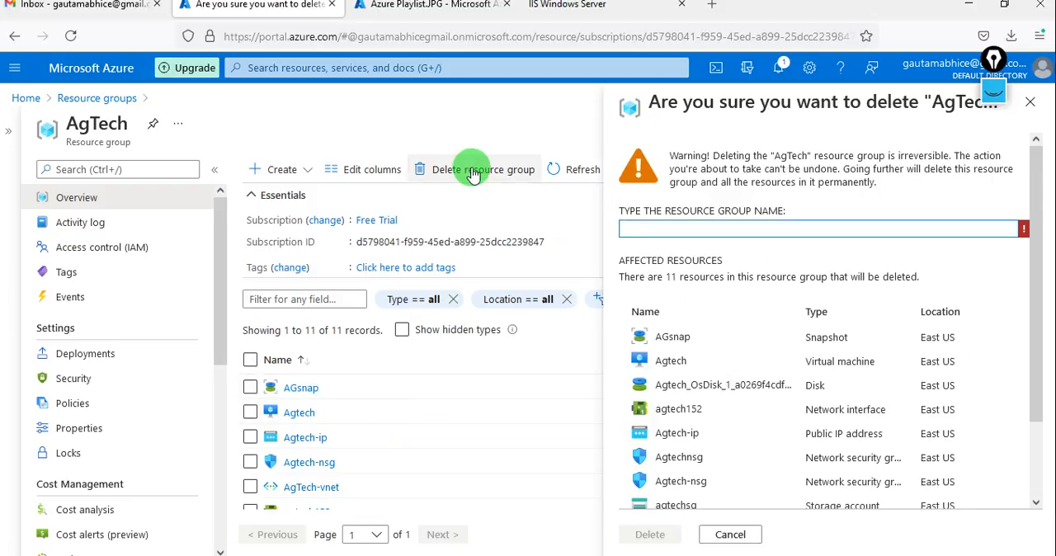
{"action": "left_click", "coordinate": [659, 226]}
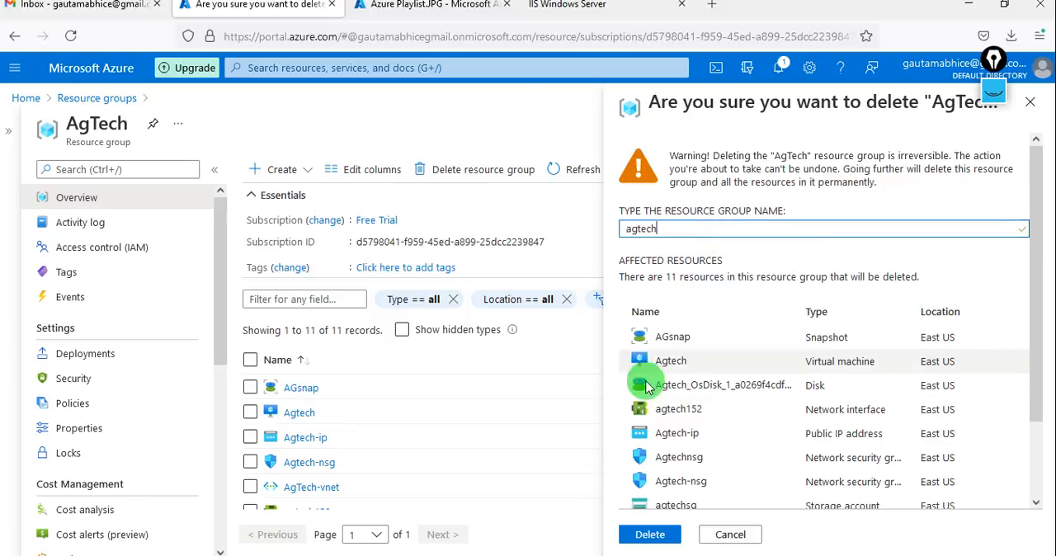
{"action": "left_click", "coordinate": [649, 535]}
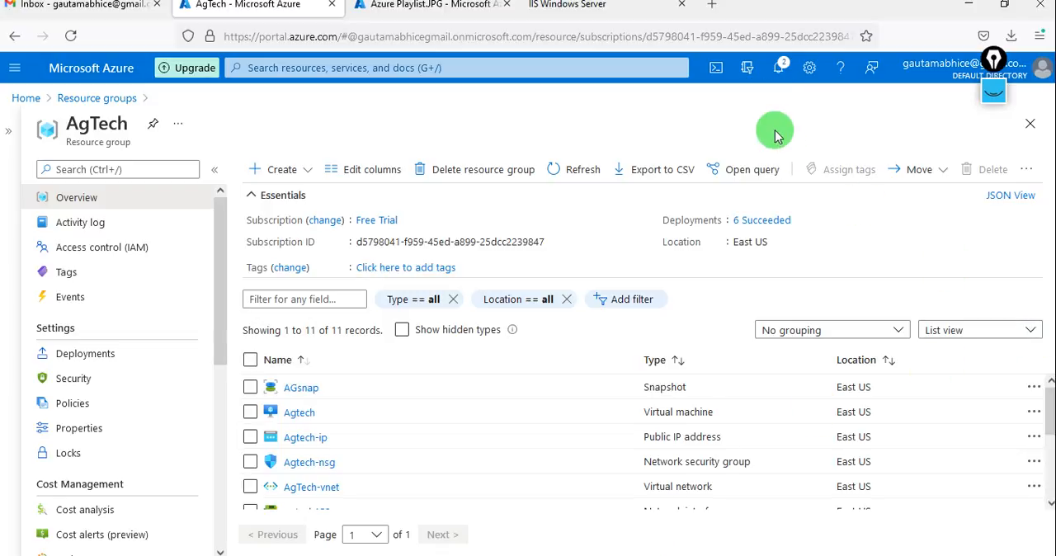
{"action": "left_click", "coordinate": [771, 74]}
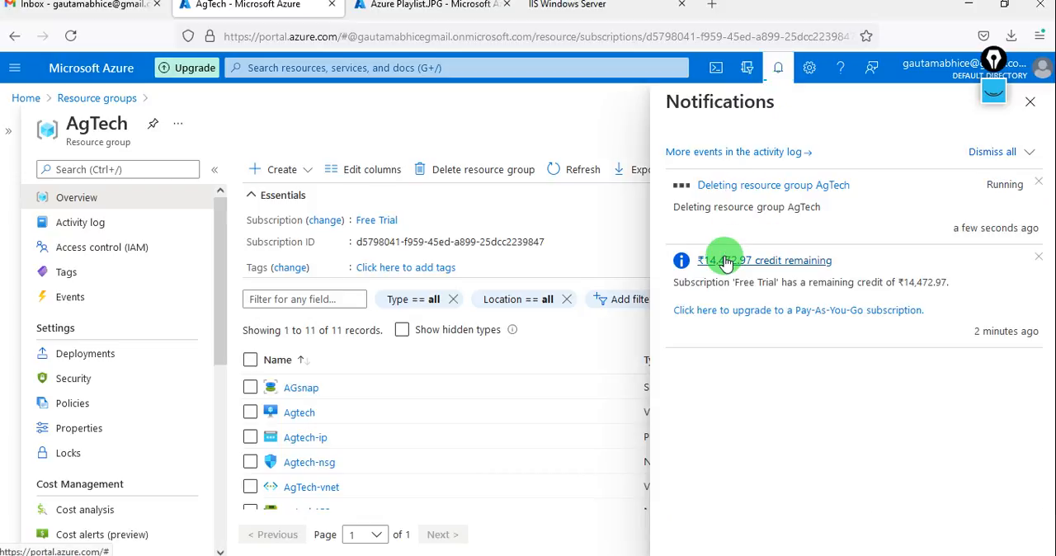